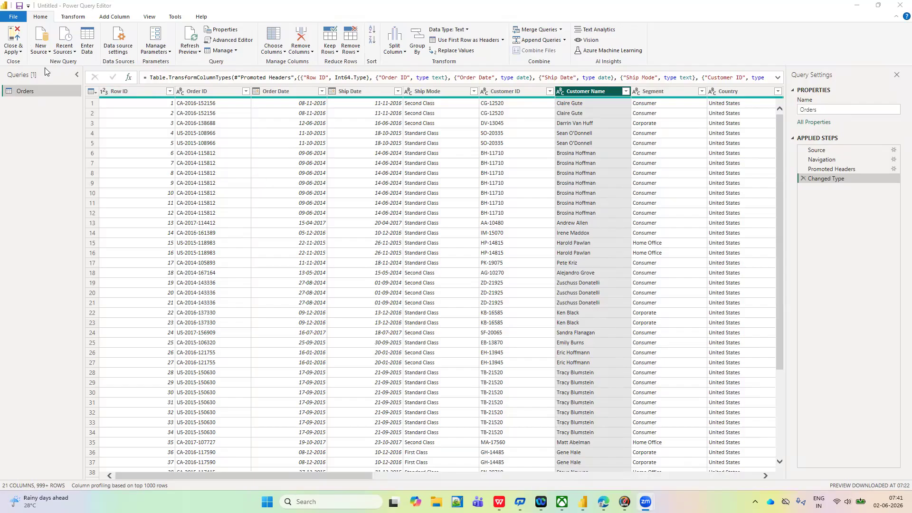
- Close the query editor, applying the Orders query, and return to the Power BI Desktop report window
{"action": "left_click", "coordinate": [22, 52]}
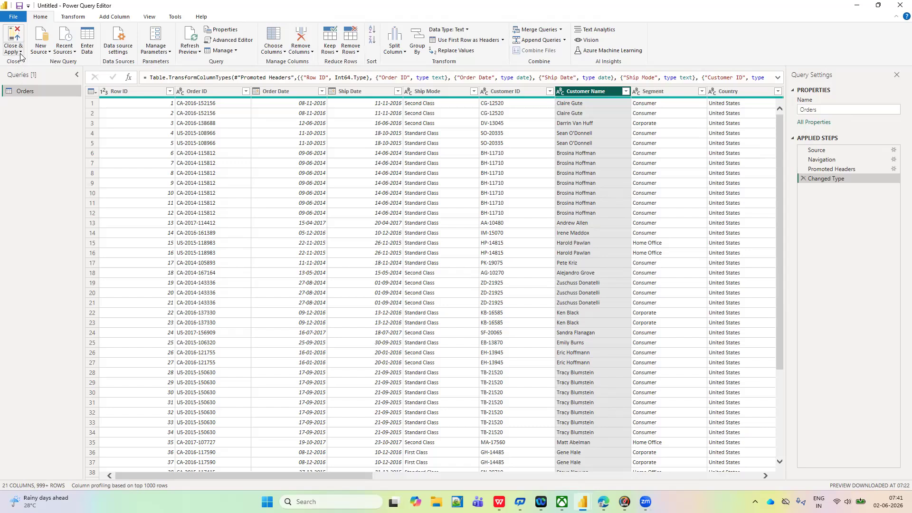
{"action": "left_click", "coordinate": [20, 53]}
{"action": "left_click", "coordinate": [28, 62]}
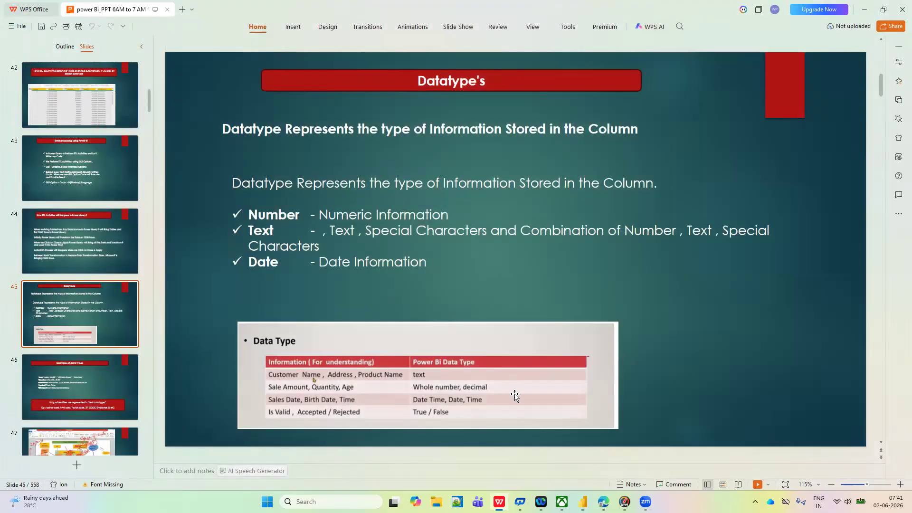
{"action": "mouse_move", "coordinate": [583, 502]}
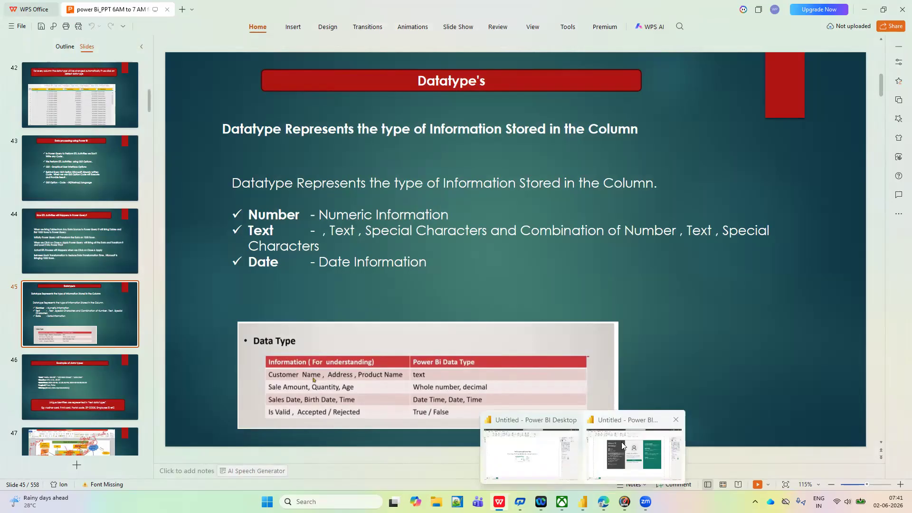
{"action": "left_click", "coordinate": [622, 448]}
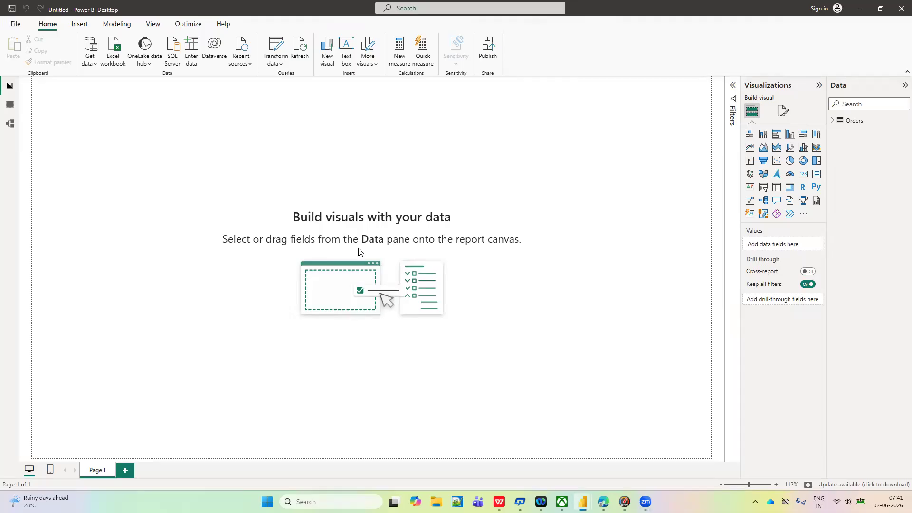
- Add a card visual to the report page, shrink it and place it near the page's upper-left corner
{"action": "left_click", "coordinate": [806, 177]}
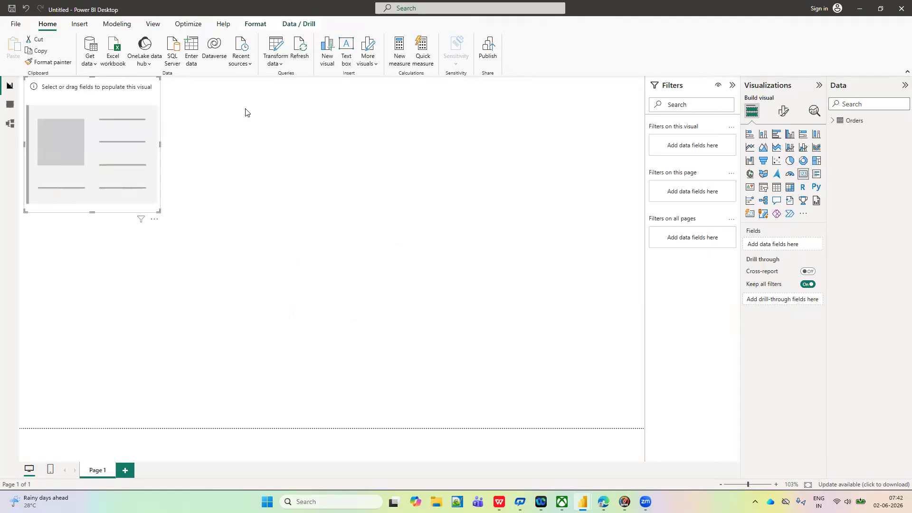
{"action": "left_click_drag", "start_coordinate": [120, 136], "coordinate": [119, 156]}
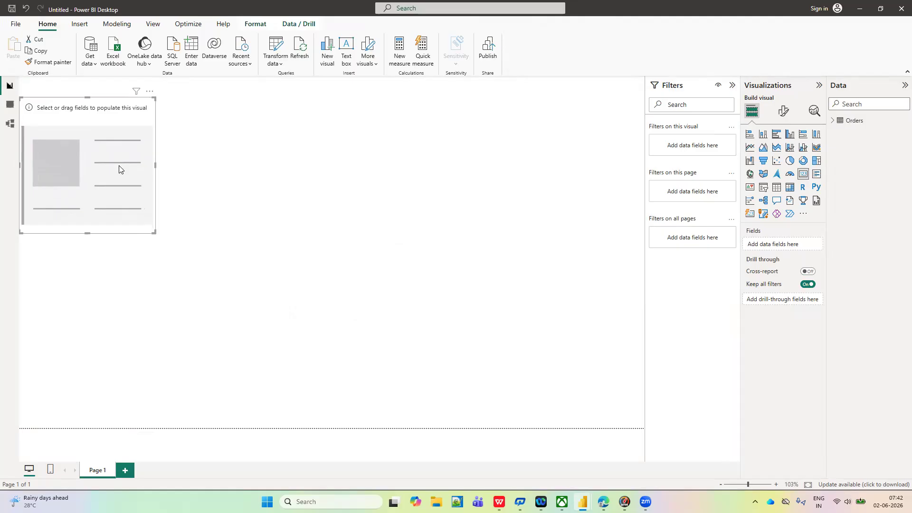
{"action": "left_click_drag", "start_coordinate": [154, 232], "coordinate": [149, 185]}
{"action": "left_click_drag", "start_coordinate": [124, 104], "coordinate": [1, 76]}
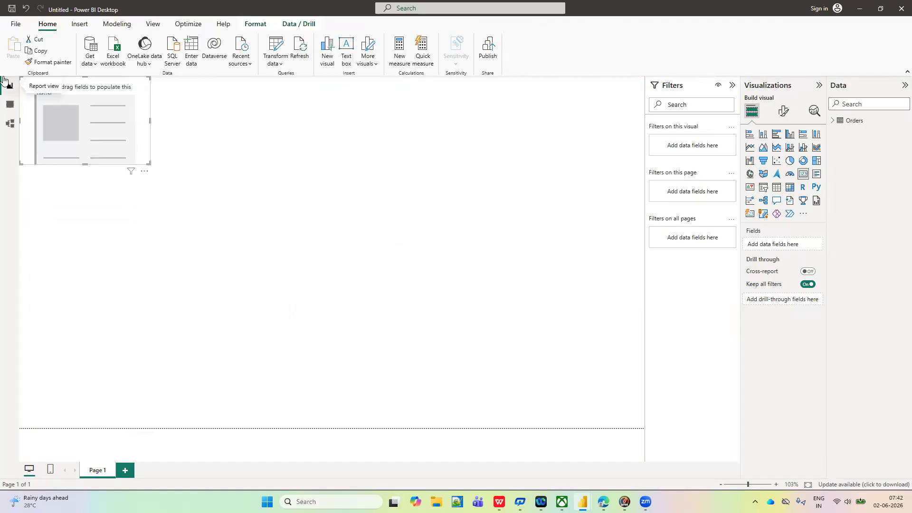
{"action": "left_click_drag", "start_coordinate": [133, 86], "coordinate": [148, 100]}
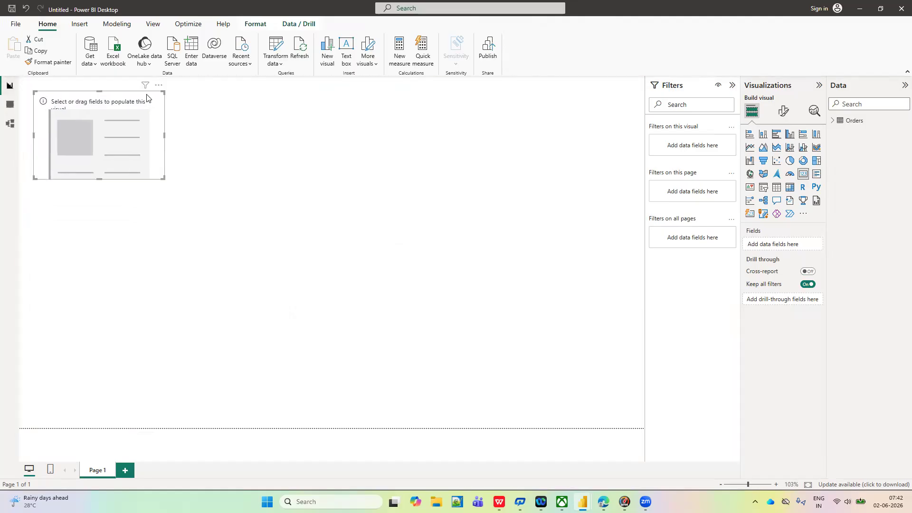
- Show the Sales field from the Orders table in the new card and deselect the card
{"action": "left_click", "coordinate": [831, 122]}
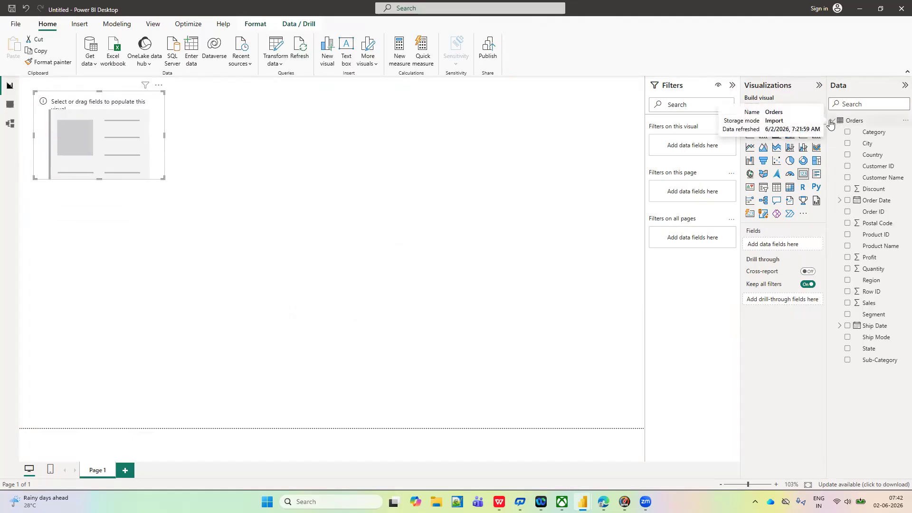
{"action": "left_click", "coordinate": [847, 304]}
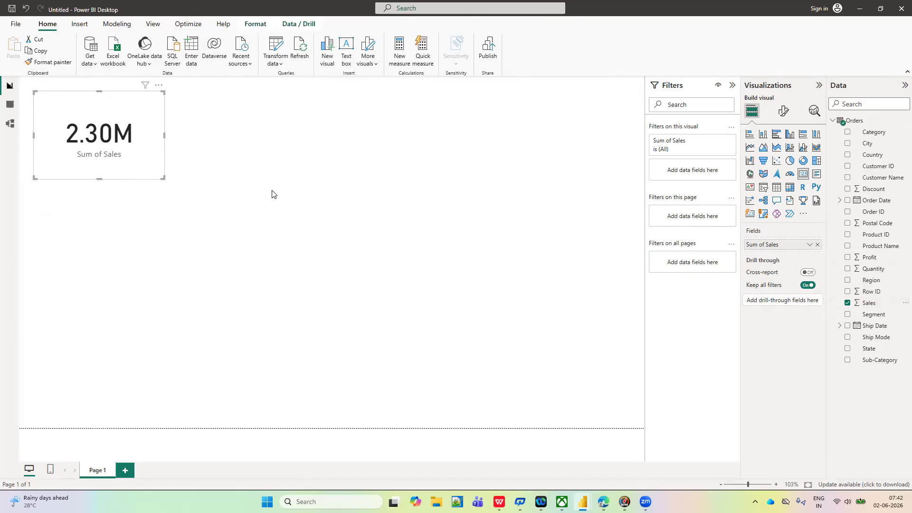
{"action": "left_click", "coordinate": [255, 190]}
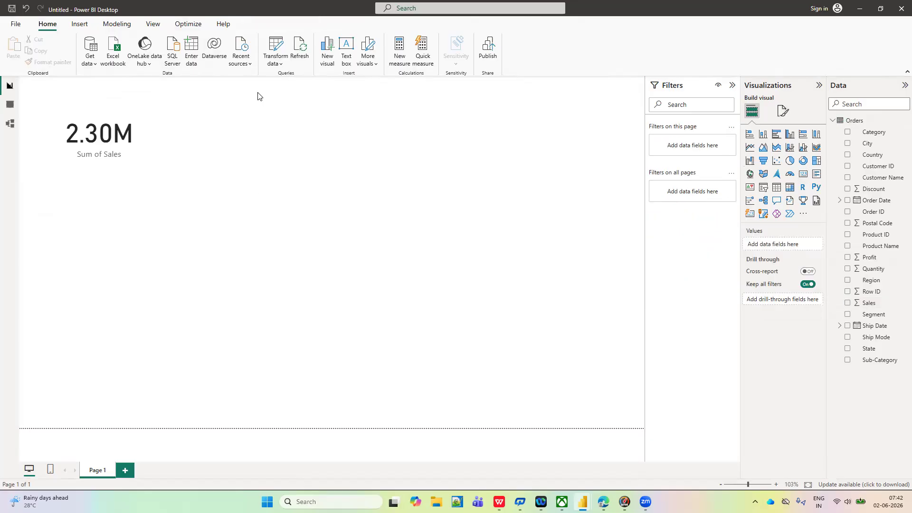
- Open the Orders query in the Power Query Editor and go to the Sales column
{"action": "left_click", "coordinate": [277, 62]}
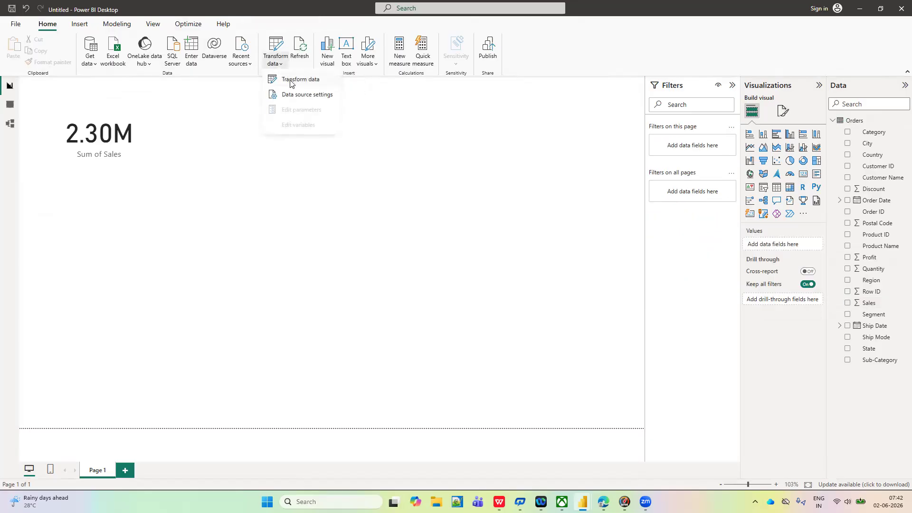
{"action": "left_click", "coordinate": [292, 83]}
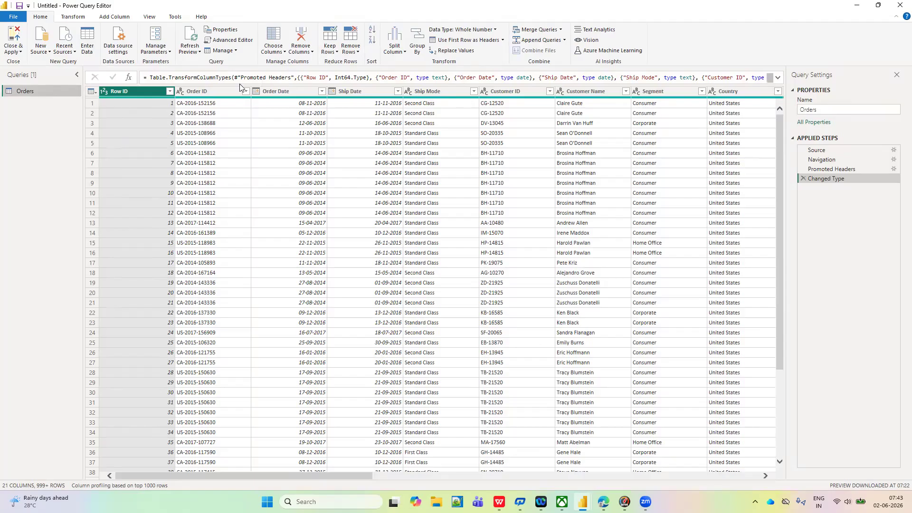
{"action": "scroll", "coordinate": [316, 138], "scroll_direction": "right", "scroll_amount": 5}
{"action": "scroll", "coordinate": [317, 138], "scroll_direction": "right", "scroll_amount": 5}
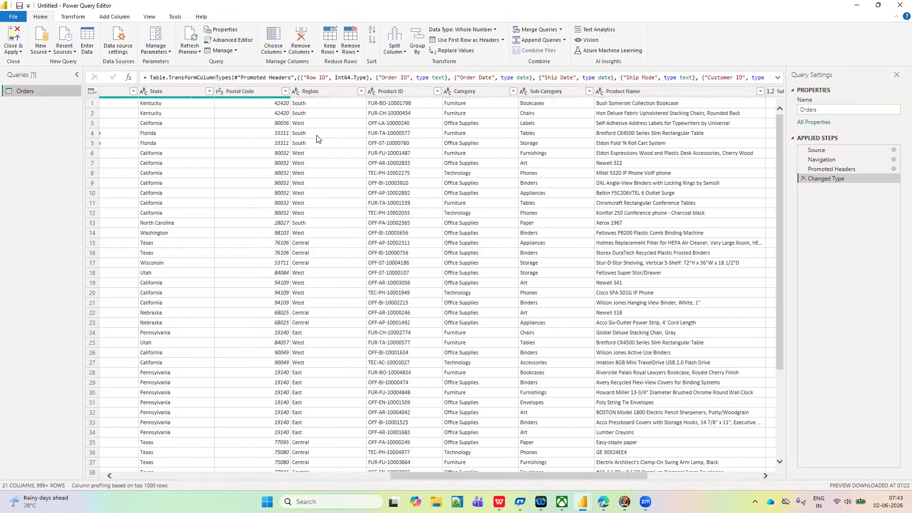
{"action": "left_click", "coordinate": [284, 52]}
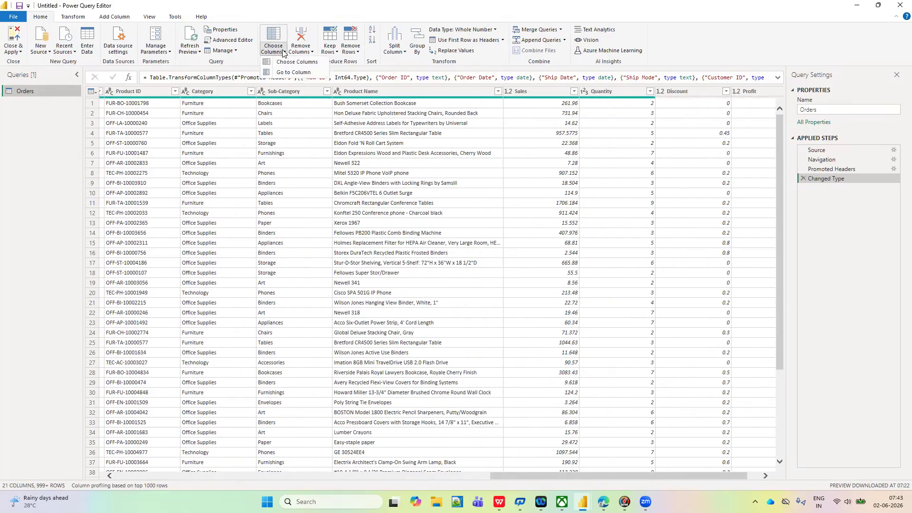
{"action": "left_click", "coordinate": [294, 72]}
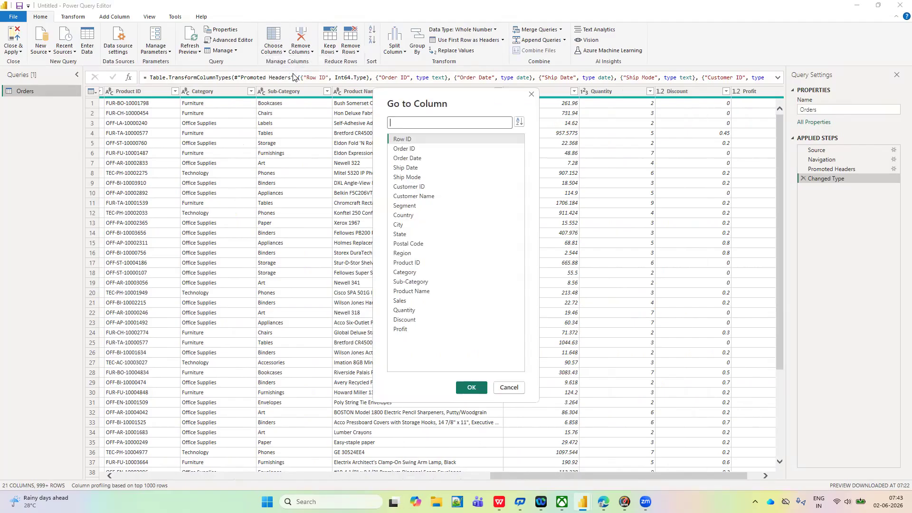
{"action": "left_click", "coordinate": [404, 305]}
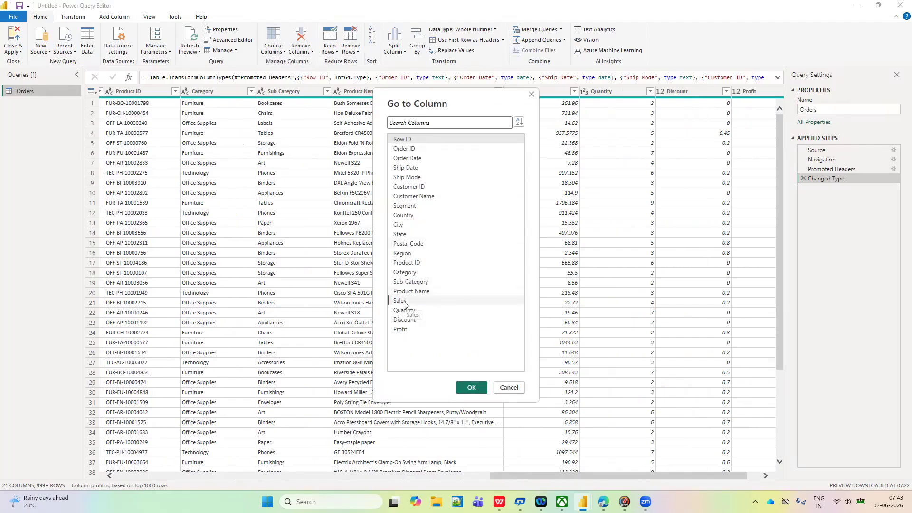
{"action": "left_click", "coordinate": [467, 388]}
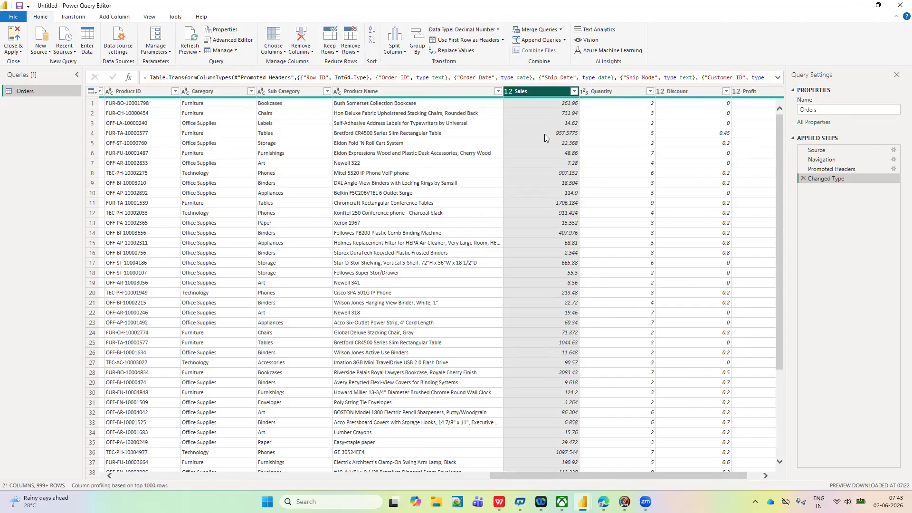
- Change the Sales column's data type to Text, replacing the current conversion, and close the editor with the change applied
{"action": "left_click", "coordinate": [498, 30]}
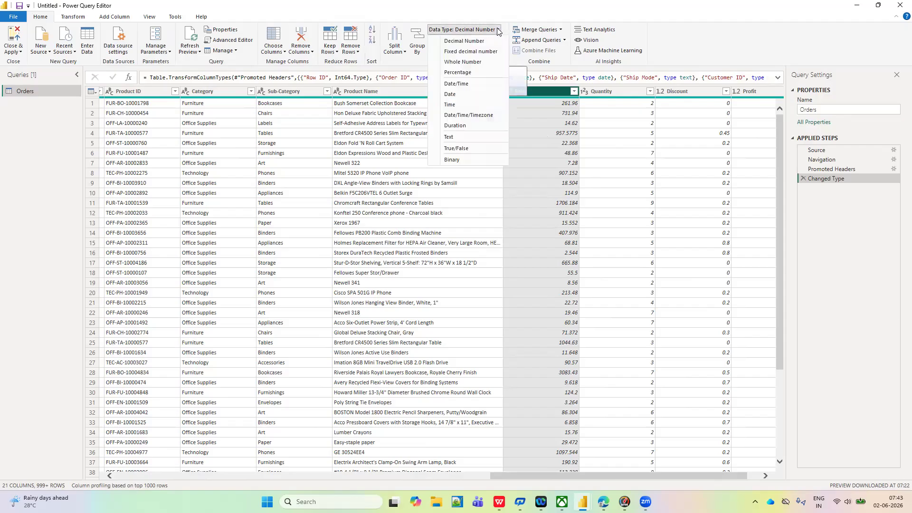
{"action": "left_click", "coordinate": [462, 139]}
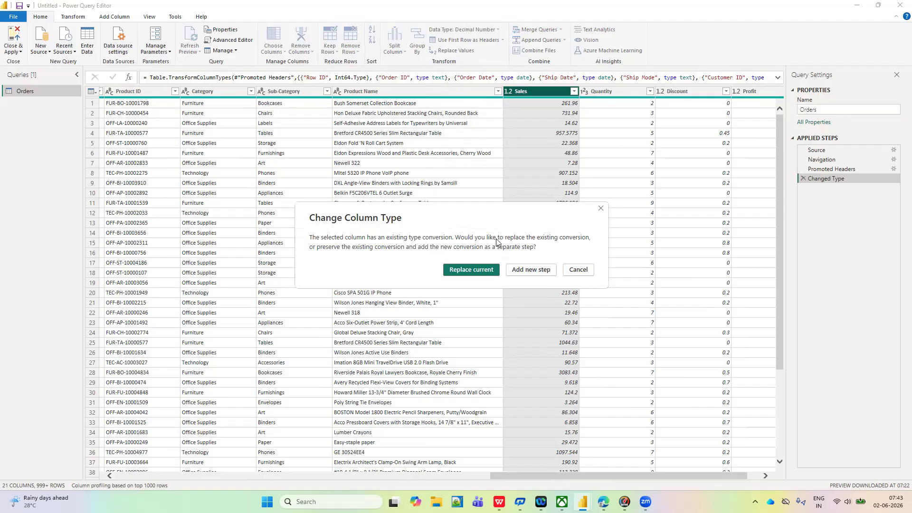
{"action": "left_click", "coordinate": [468, 275]}
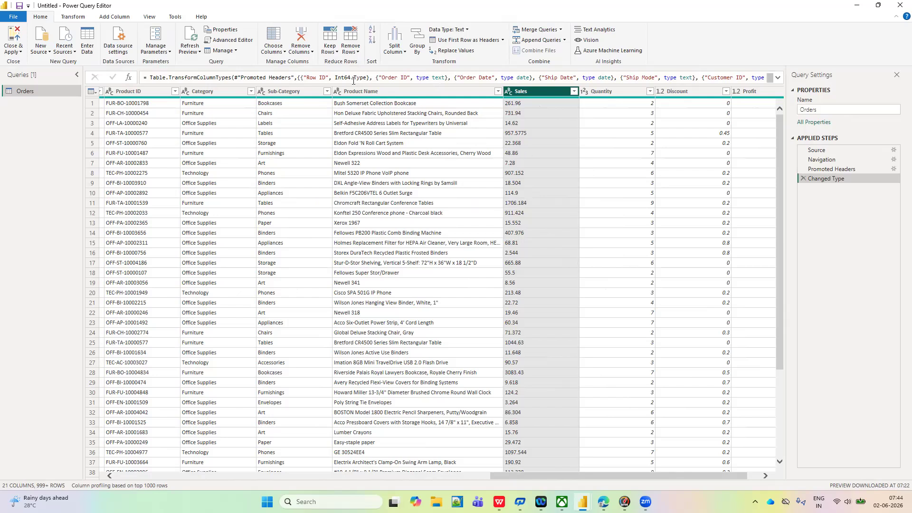
{"action": "left_click", "coordinate": [20, 52]}
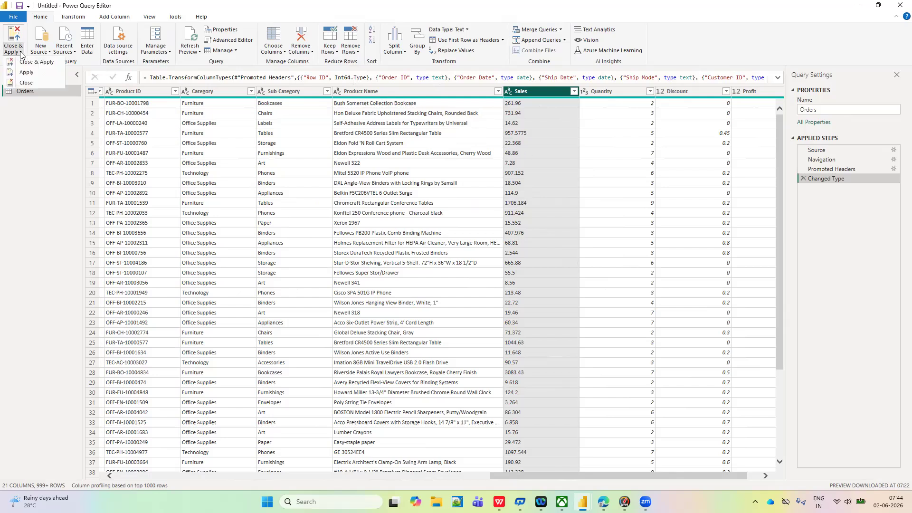
{"action": "left_click", "coordinate": [30, 65]}
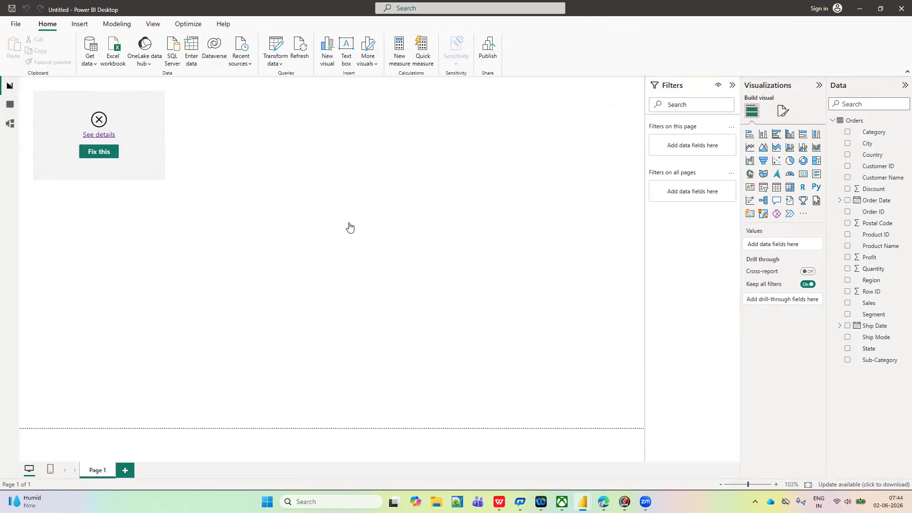
- Add a second card visual below the first one, showing the Sales field
{"action": "left_click", "coordinate": [804, 175]}
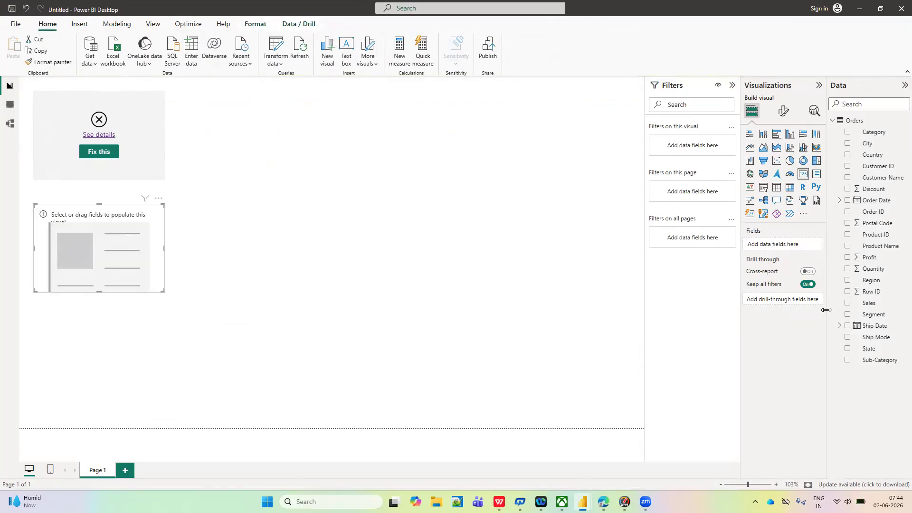
{"action": "left_click", "coordinate": [847, 304]}
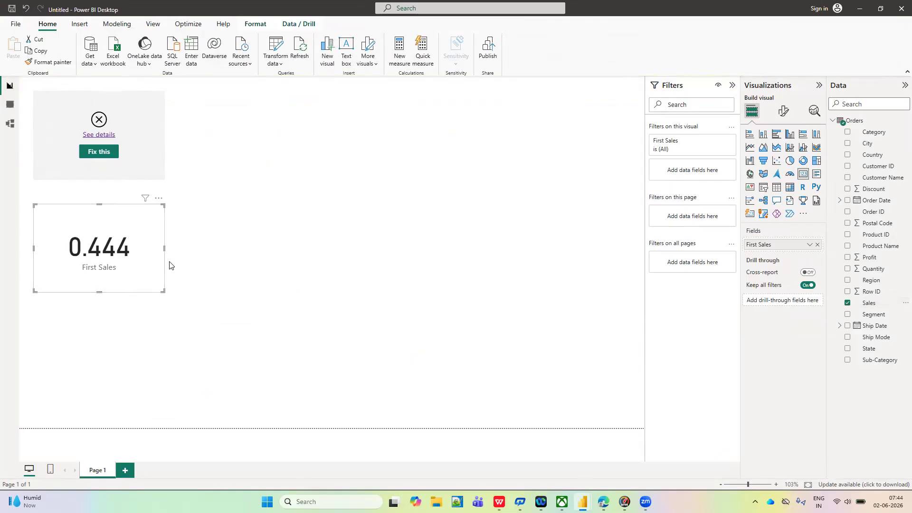
- Examine the error details of the first Sales card and dismiss the message
{"action": "left_click", "coordinate": [146, 119]}
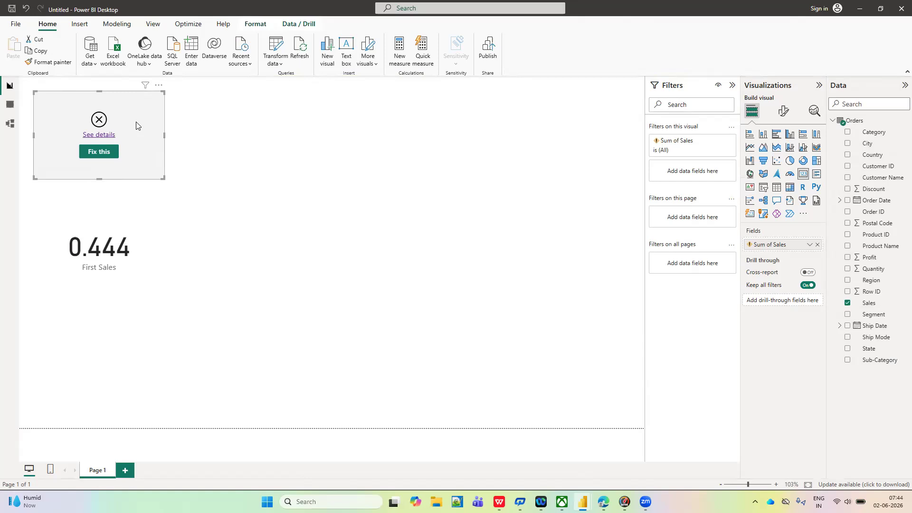
{"action": "left_click", "coordinate": [108, 137]}
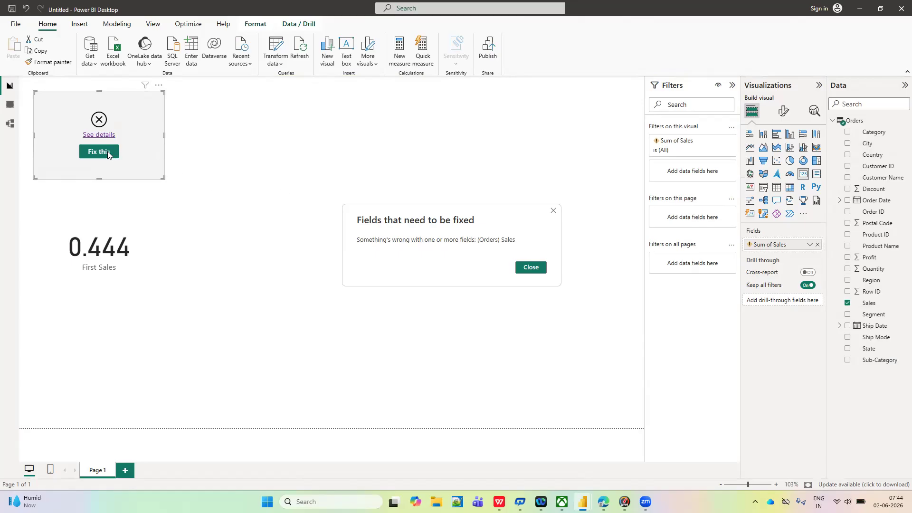
{"action": "left_click", "coordinate": [554, 211]}
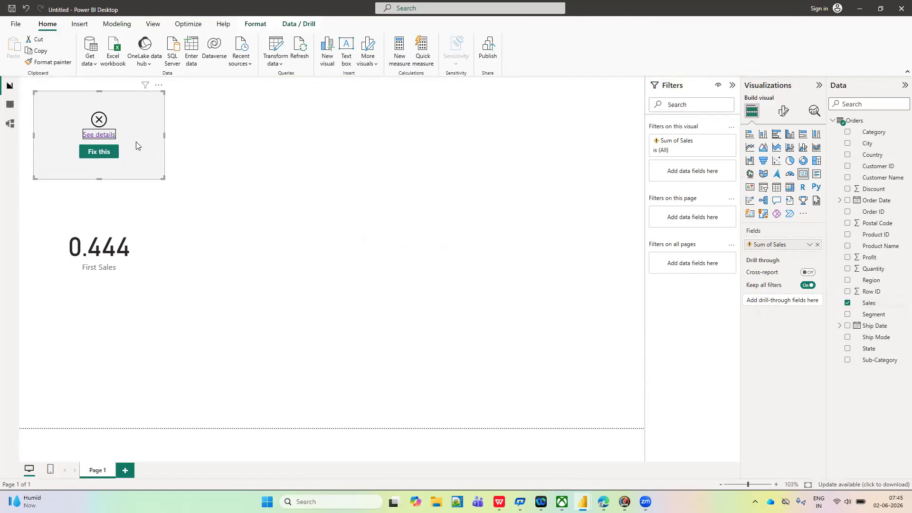
{"action": "left_click", "coordinate": [250, 183]}
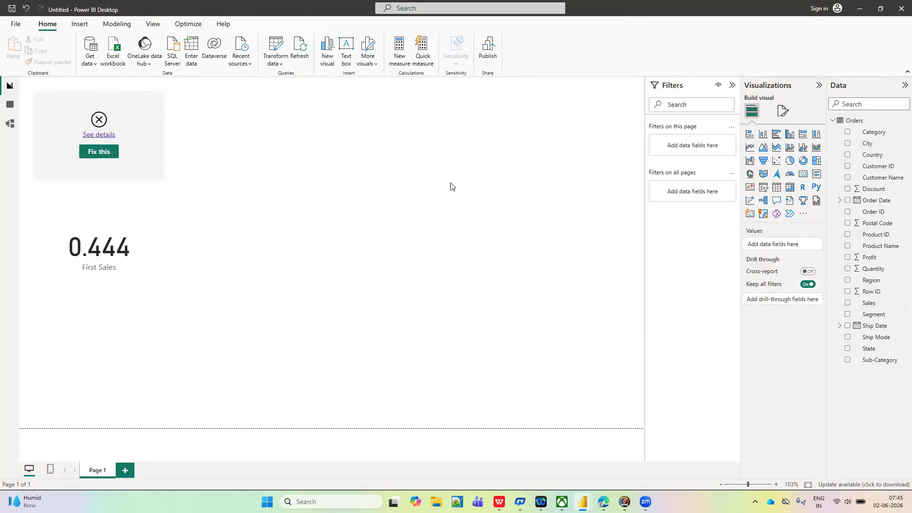
{"action": "left_click", "coordinate": [145, 122]}
{"action": "left_click", "coordinate": [309, 175]}
- Open the Orders query in the Power Query Editor and select the Sales column
{"action": "left_click", "coordinate": [282, 65]}
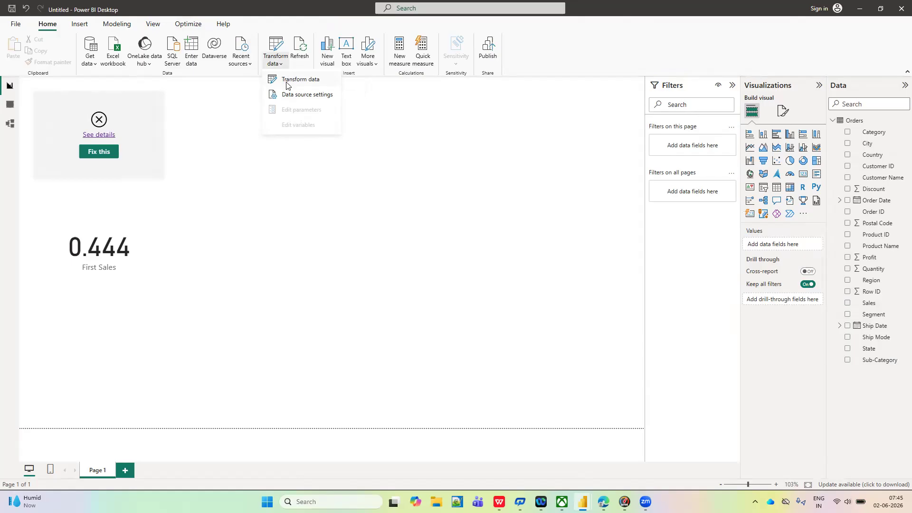
{"action": "left_click", "coordinate": [287, 80]}
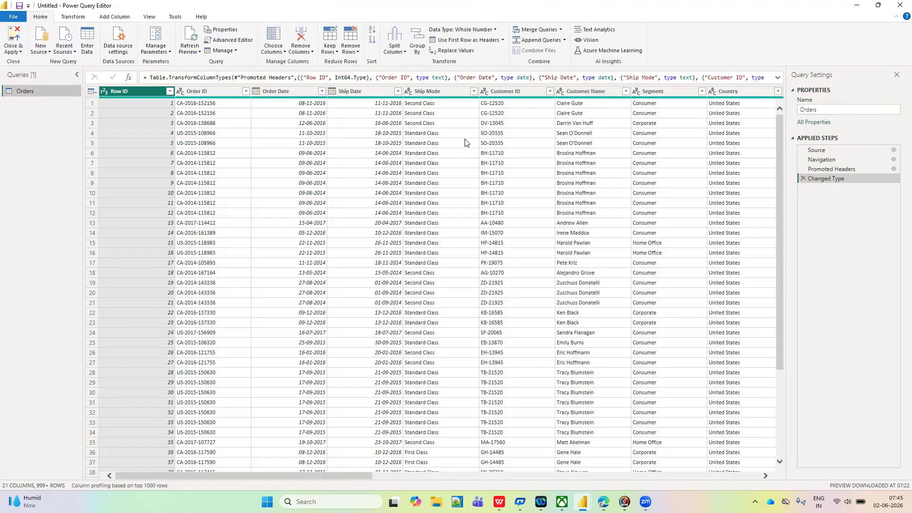
{"action": "scroll", "coordinate": [465, 143], "scroll_direction": "right", "scroll_amount": 10}
{"action": "scroll", "coordinate": [464, 142], "scroll_direction": "right", "scroll_amount": 3}
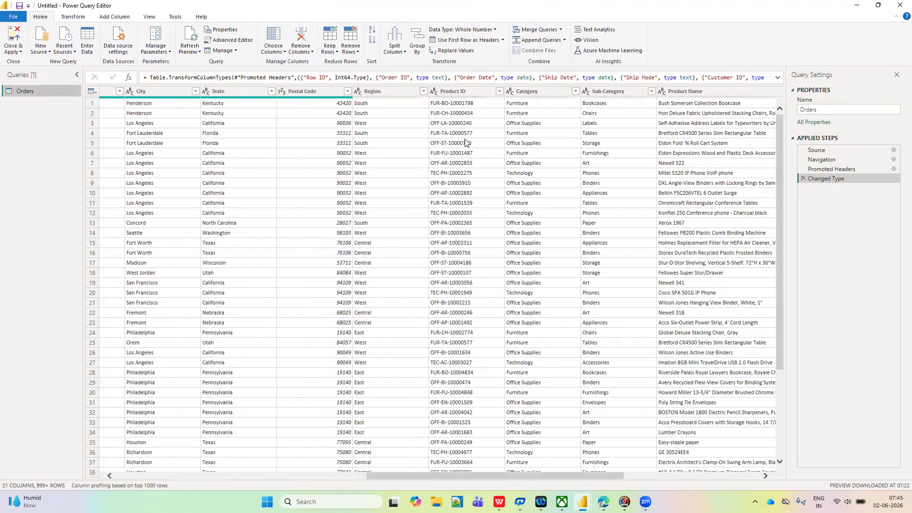
{"action": "scroll", "coordinate": [465, 143], "scroll_direction": "left", "scroll_amount": 3}
{"action": "scroll", "coordinate": [465, 143], "scroll_direction": "right", "scroll_amount": 12}
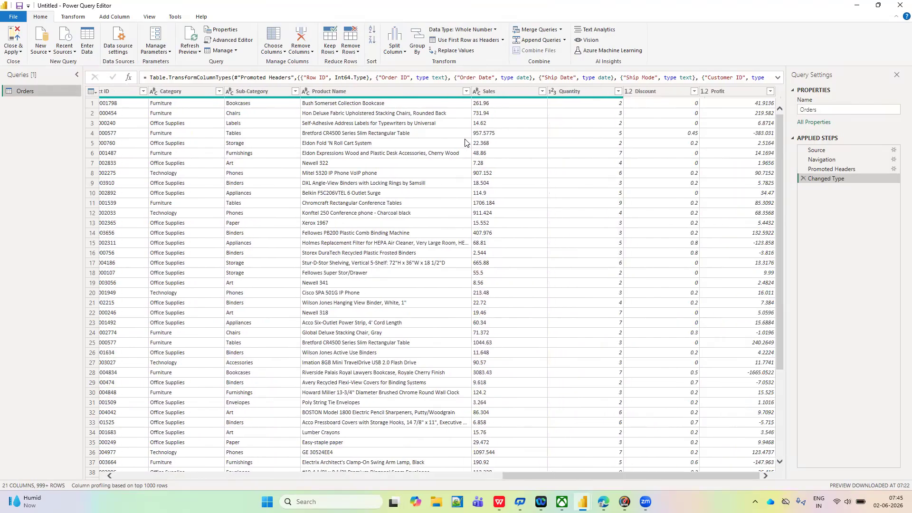
{"action": "left_click", "coordinate": [496, 92]}
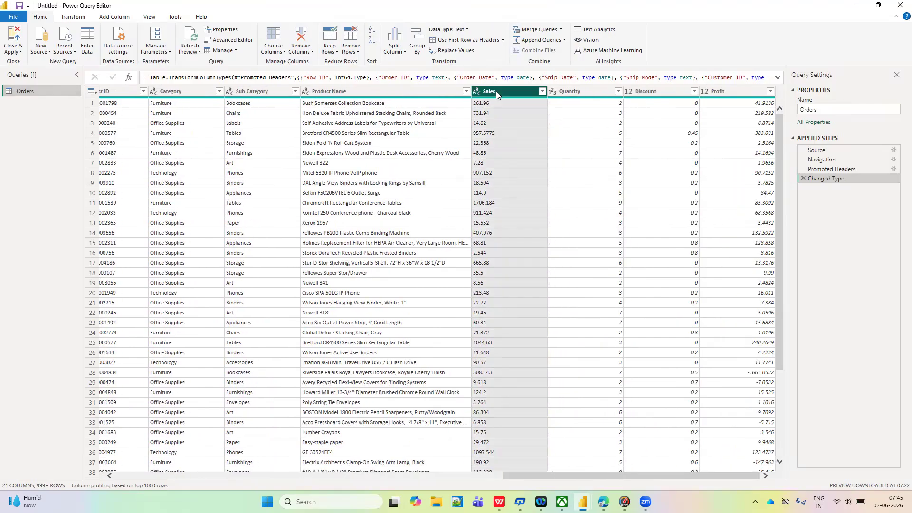
- Change the Sales column's data type to Decimal Number, replacing the current conversion, and close the editor with the change applied
{"action": "left_click", "coordinate": [73, 17]}
{"action": "left_click", "coordinate": [40, 17]}
{"action": "left_click", "coordinate": [467, 30]}
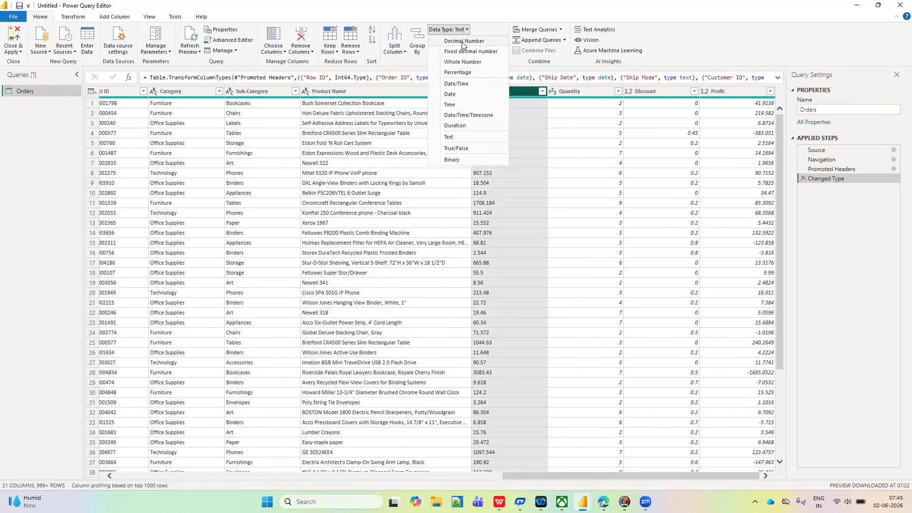
{"action": "left_click", "coordinate": [462, 41]}
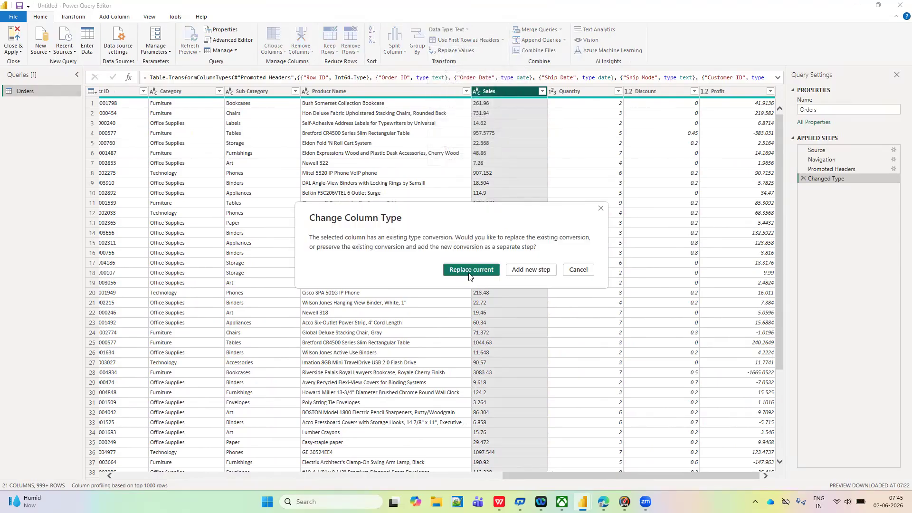
{"action": "left_click", "coordinate": [469, 270]}
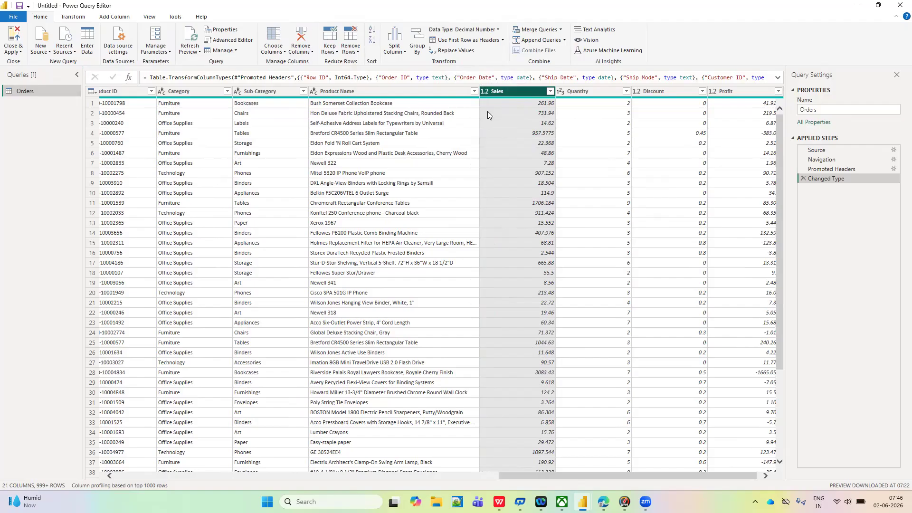
{"action": "left_click", "coordinate": [19, 53]}
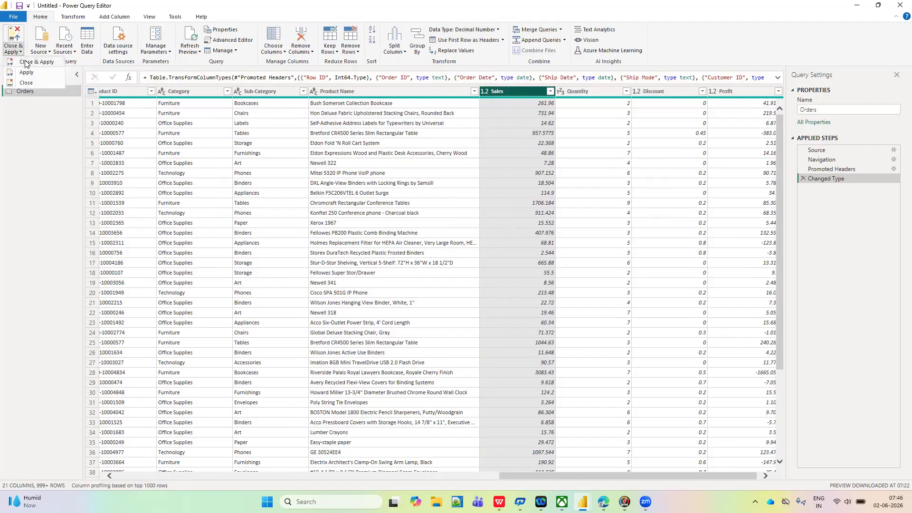
{"action": "left_click", "coordinate": [26, 62]}
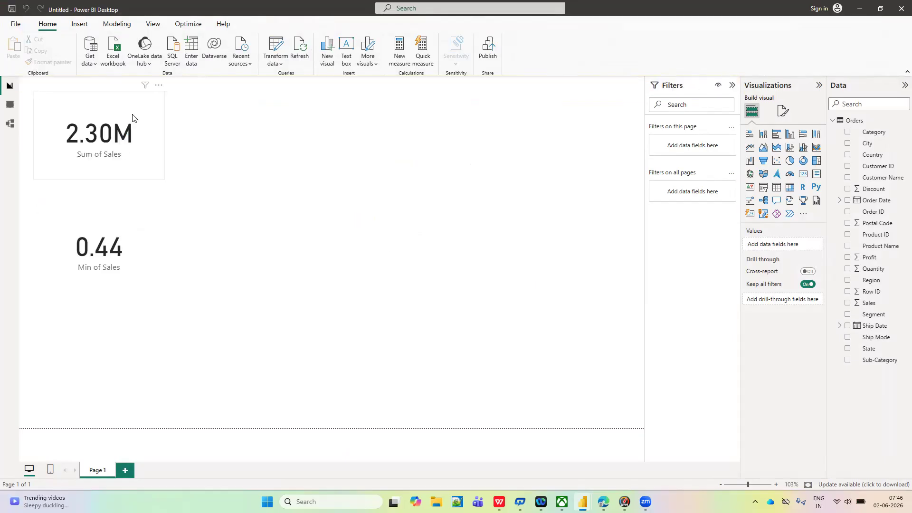
- Remove the Min of Sales card from the report page
{"action": "left_click", "coordinate": [132, 118]}
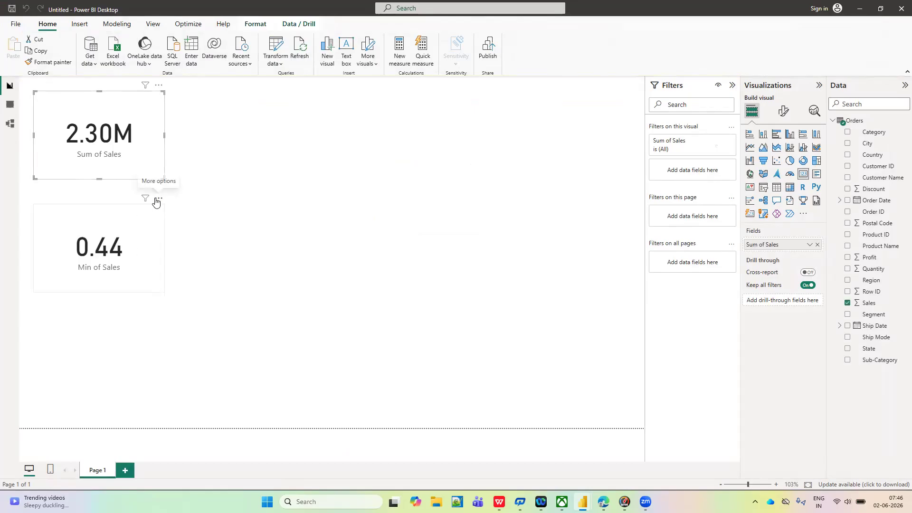
{"action": "left_click", "coordinate": [157, 199]}
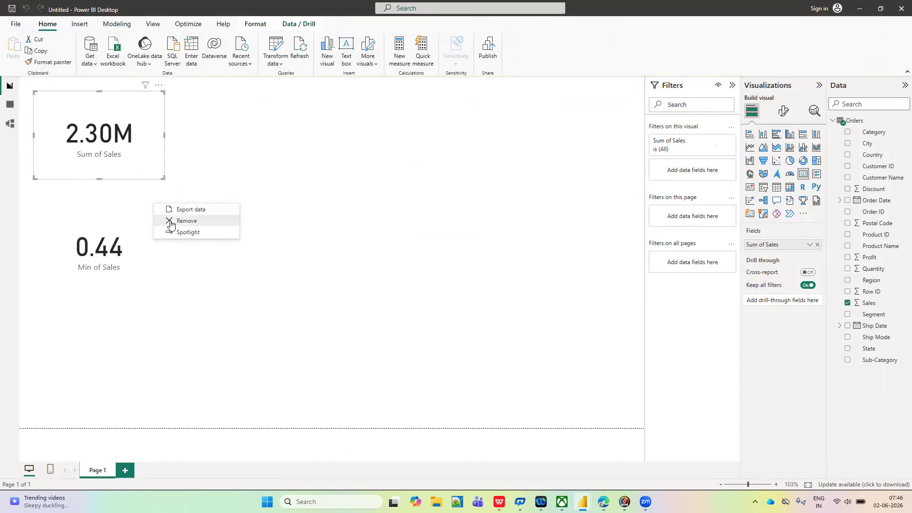
{"action": "left_click", "coordinate": [171, 224]}
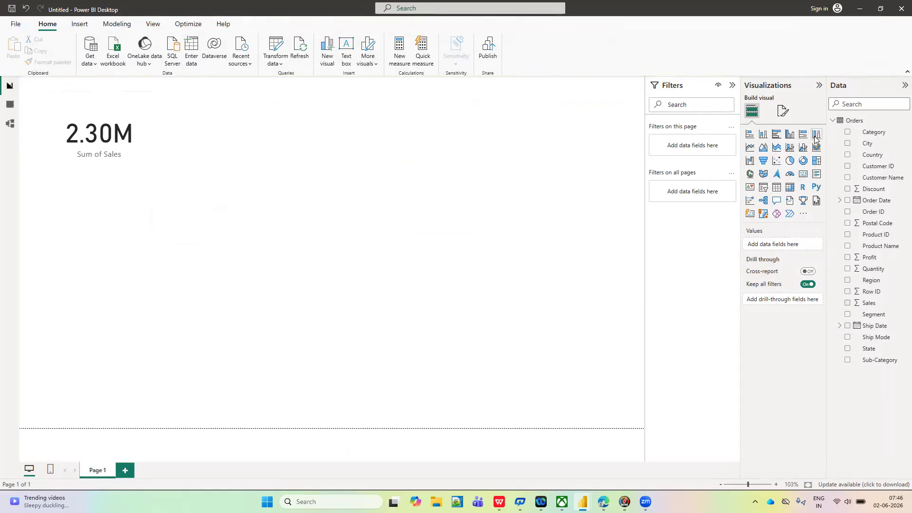
- Add a new card visual below the Sum of Sales card showing the Sales field, and leave both cards deselected
{"action": "left_click", "coordinate": [806, 176]}
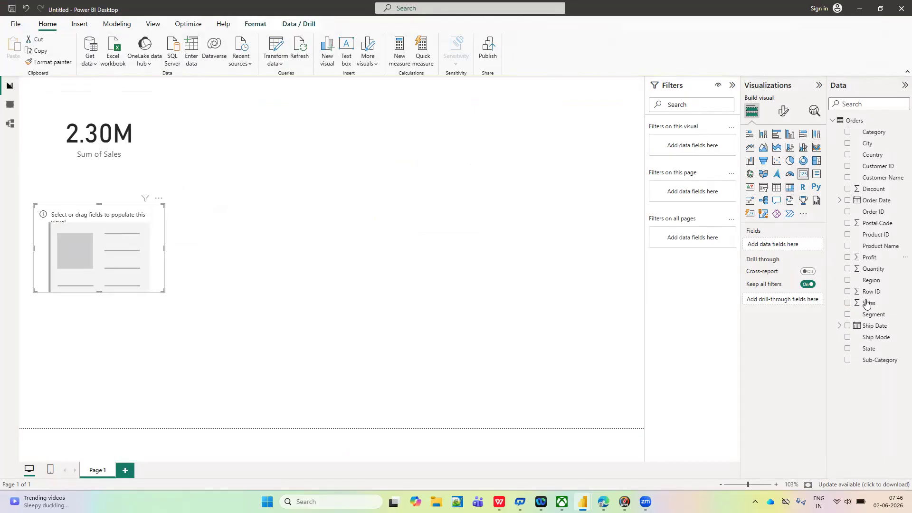
{"action": "left_click", "coordinate": [847, 303]}
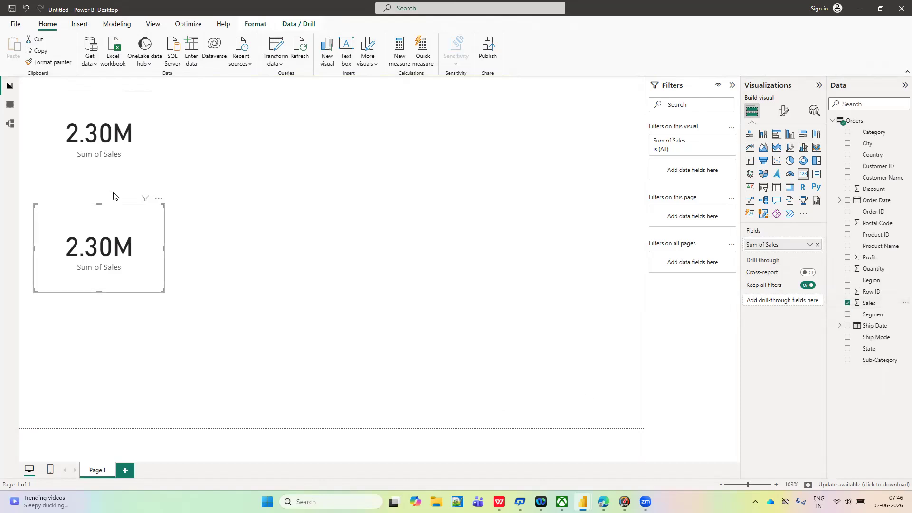
{"action": "left_click", "coordinate": [127, 154]}
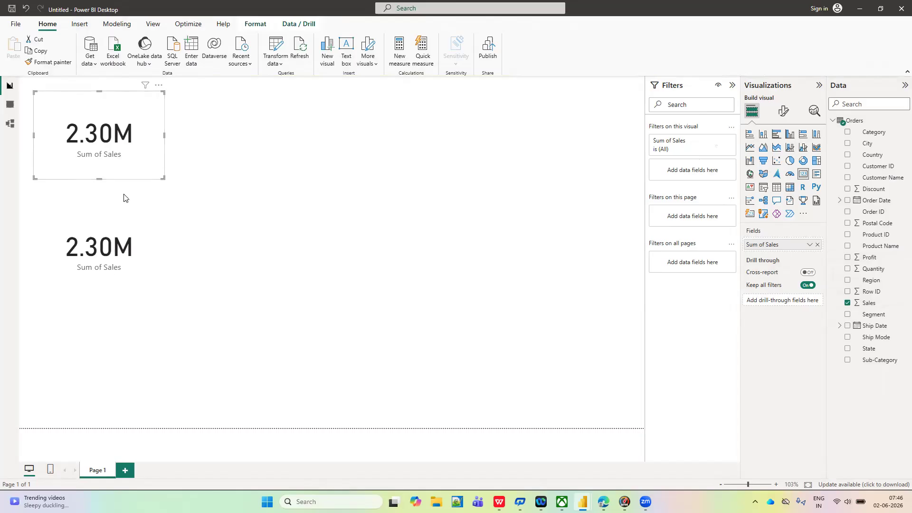
{"action": "left_click", "coordinate": [113, 214]}
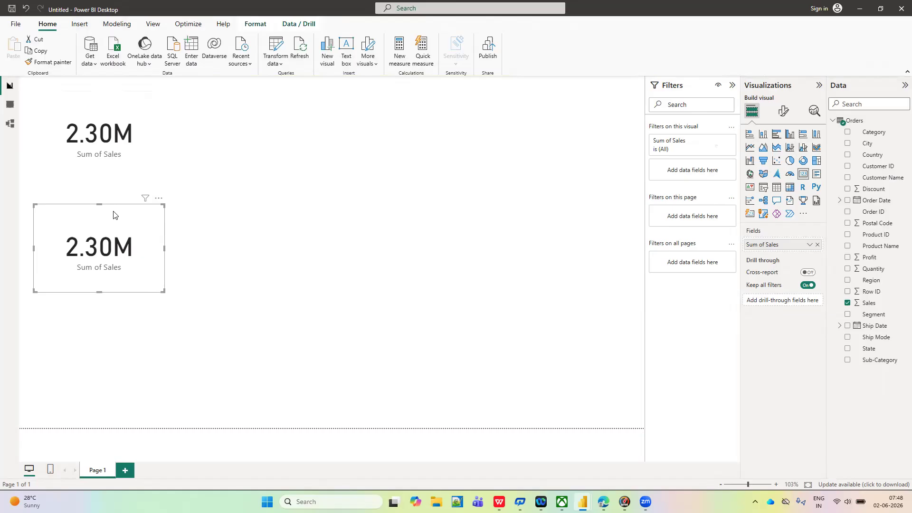
{"action": "left_click", "coordinate": [182, 135]}
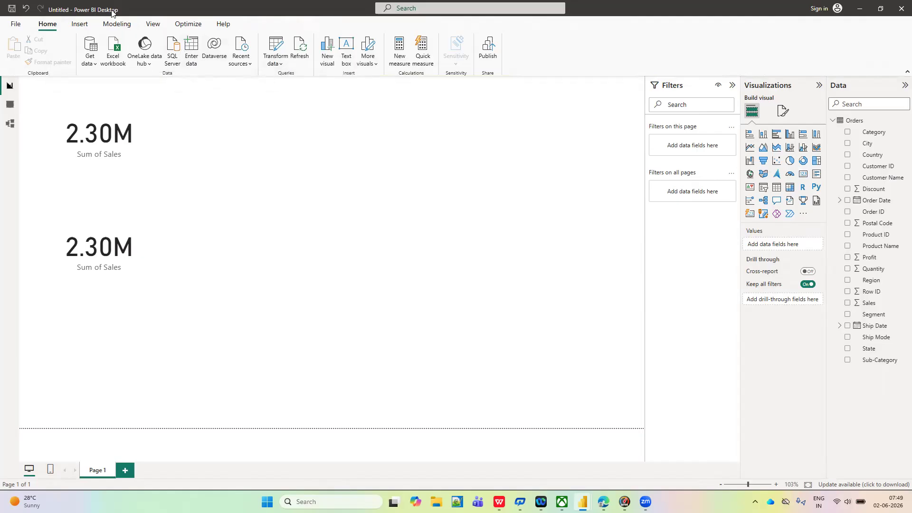
- Reopen the Orders query in the Power Query Editor and look across its columns
{"action": "left_click", "coordinate": [280, 66]}
{"action": "left_click", "coordinate": [300, 84]}
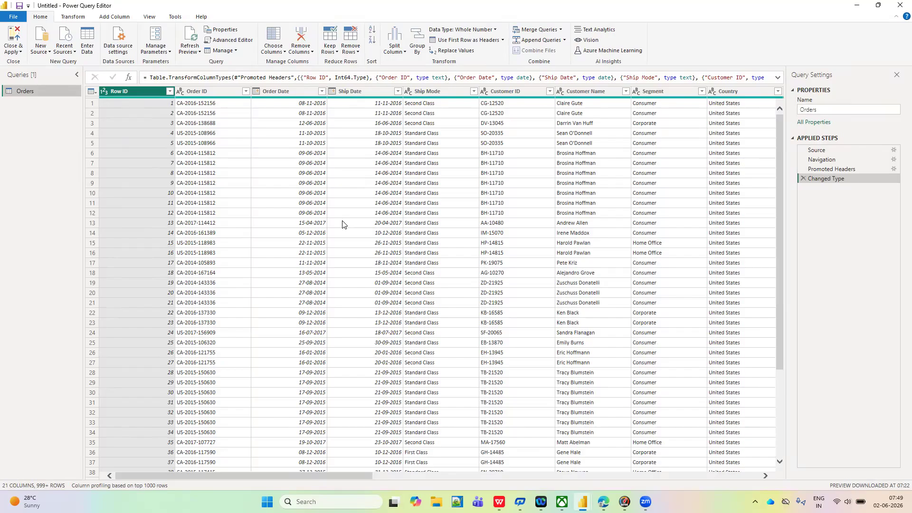
{"action": "scroll", "coordinate": [344, 224], "scroll_direction": "right", "scroll_amount": 4}
{"action": "scroll", "coordinate": [344, 225], "scroll_direction": "left", "scroll_amount": 4}
- Switch to the Notepad++ notes and add the heading "Types of filters in poweer query:" below the table types, reusing the existing "Types of filters" text
{"action": "left_click", "coordinate": [457, 501]}
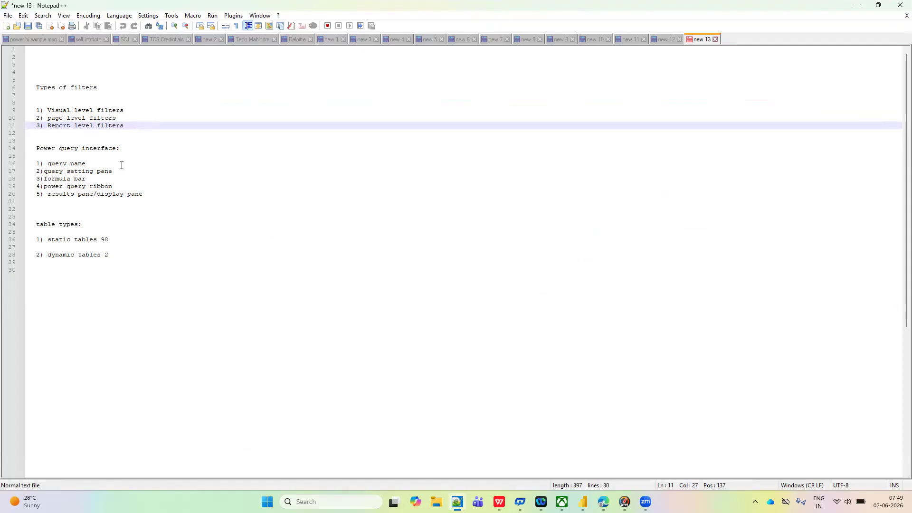
{"action": "left_click_drag", "start_coordinate": [110, 87], "coordinate": [37, 89]}
{"action": "key", "text": "ctrl+c"}
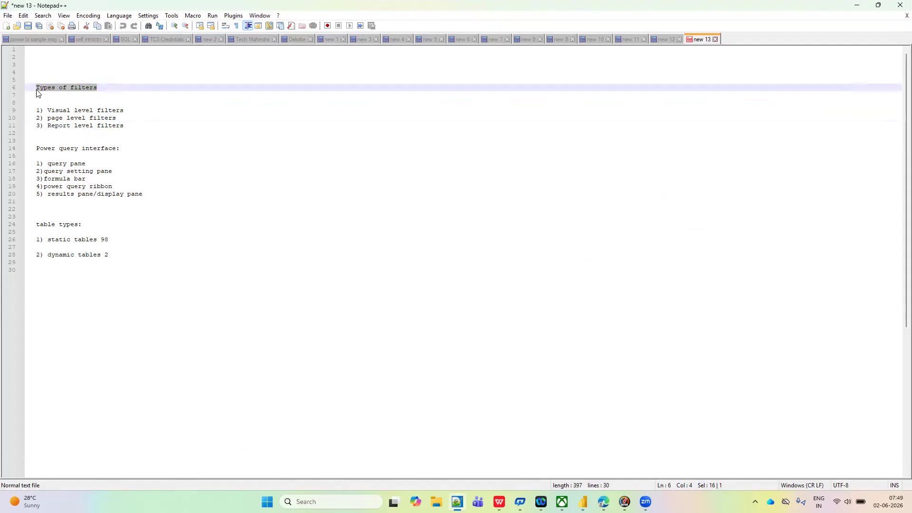
{"action": "left_click", "coordinate": [53, 290]}
{"action": "key", "text": "ctrl+v"}
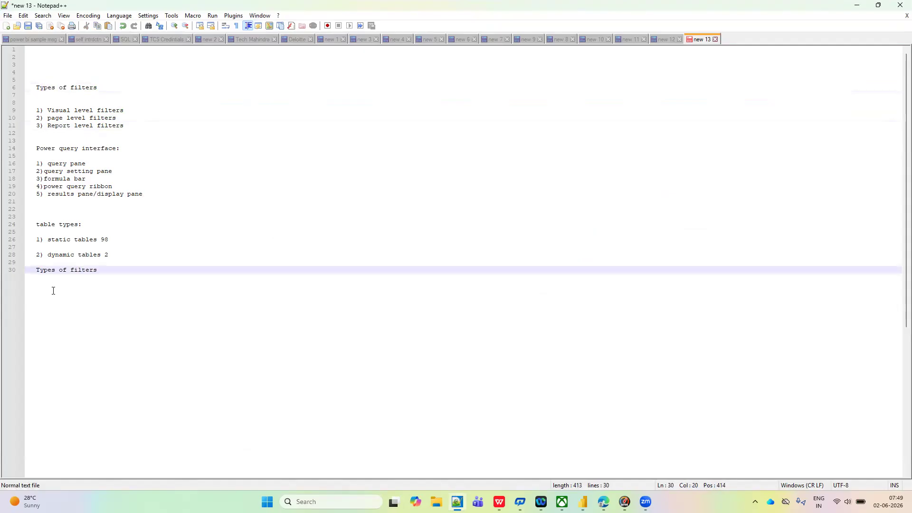
{"action": "type", "text": "in poweer query"}
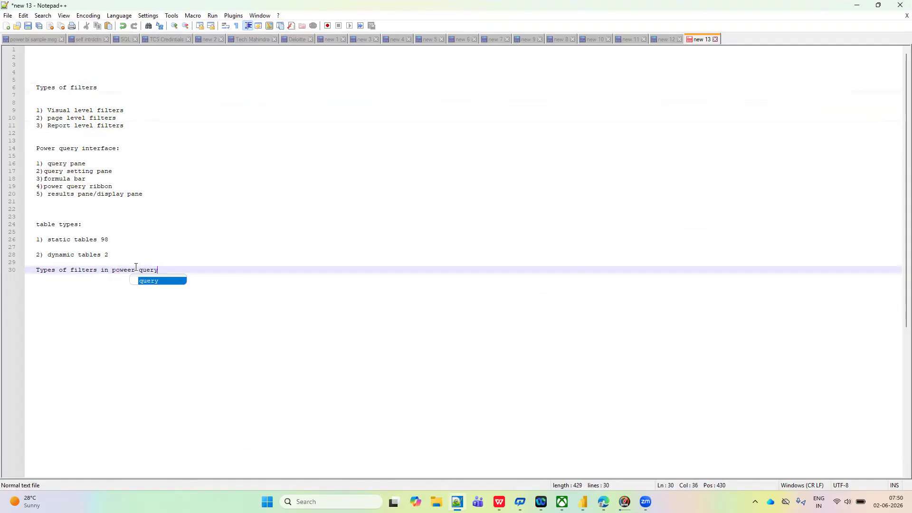
{"action": "type", "text": ":"}
{"action": "key", "text": "Return"}
{"action": "key", "text": "Return"}
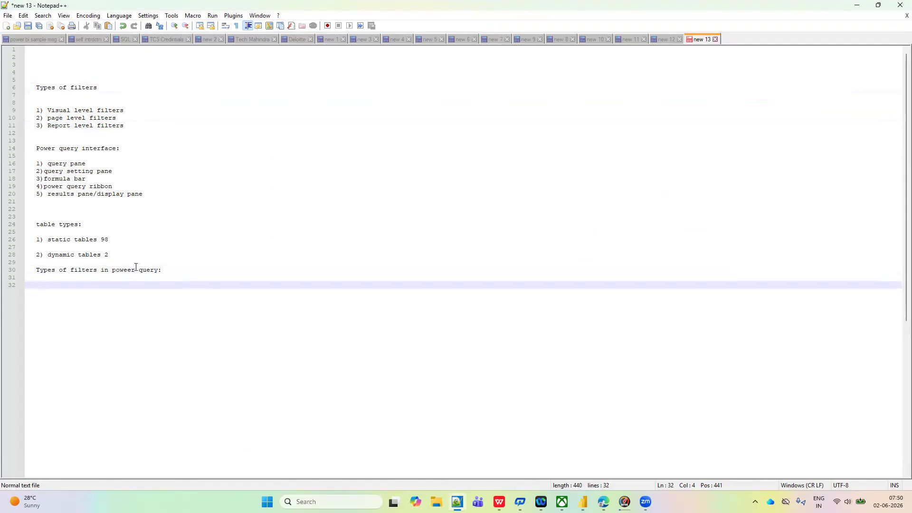
- List "1) Text filters", "2) Number filters" and "3) Date filters" on separate lines under the new heading
{"action": "type", "text": "1) T"}
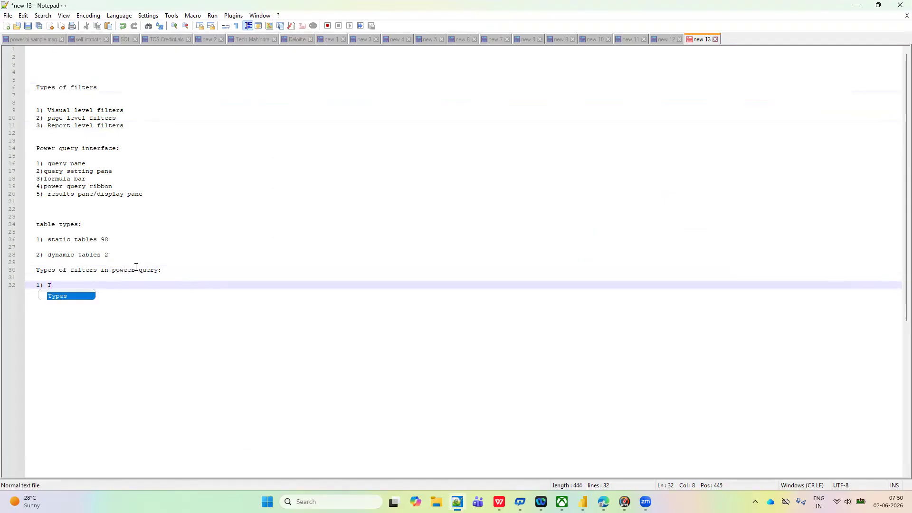
{"action": "type", "text": "ext fil"}
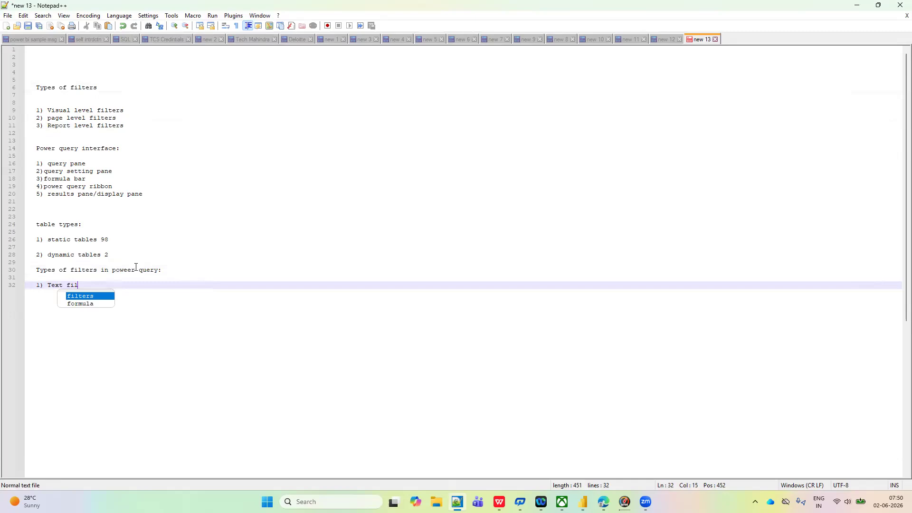
{"action": "type", "text": "ters"}
{"action": "key", "text": "Return"}
{"action": "key", "text": "Return"}
{"action": "type", "text": "2) Number fil"}
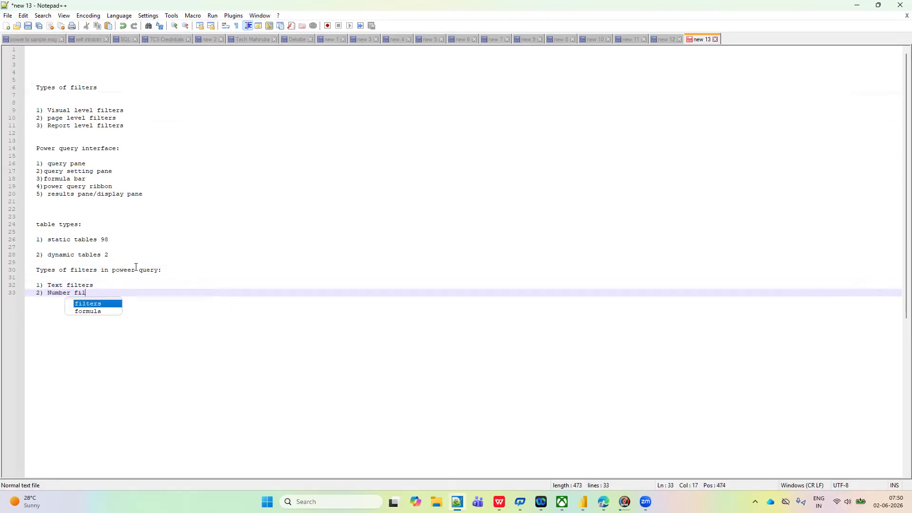
{"action": "type", "text": "ters"}
{"action": "key", "text": "Return"}
{"action": "key", "text": "Return"}
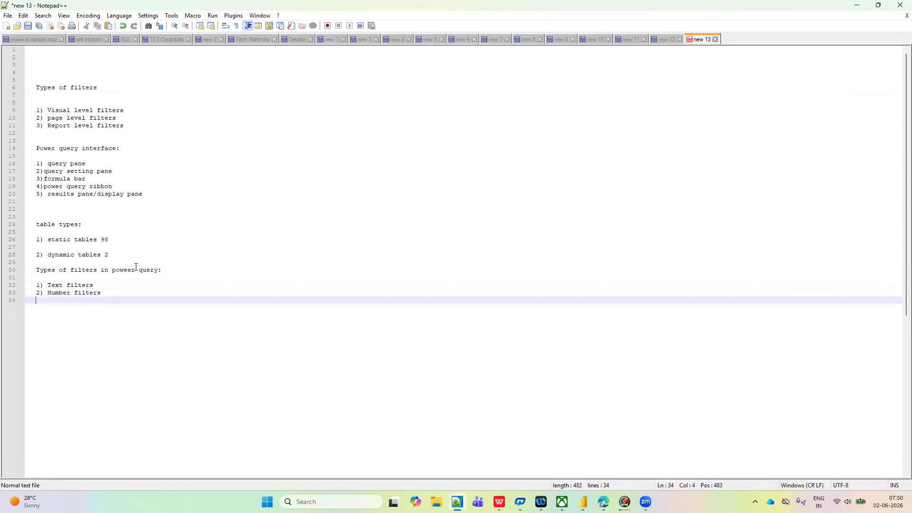
{"action": "type", "text": "3) Date f"}
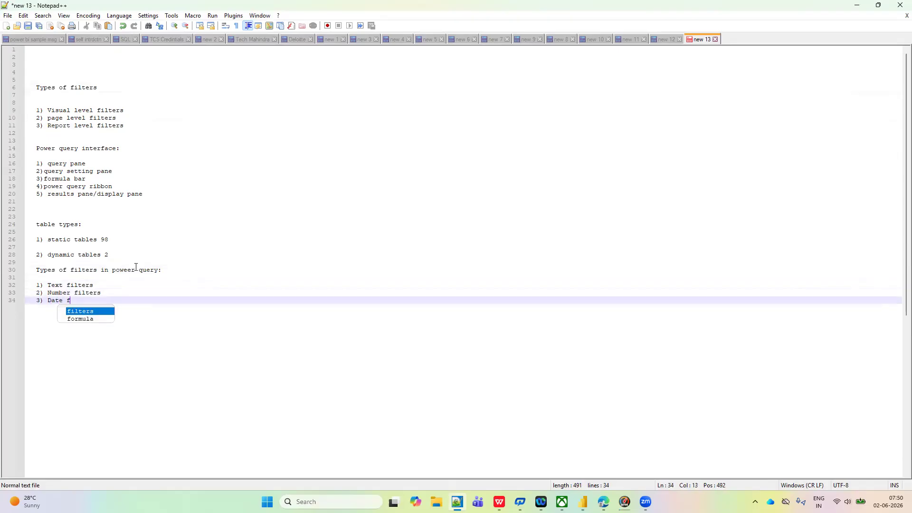
{"action": "type", "text": "ilters"}
{"action": "left_click", "coordinate": [183, 302]}
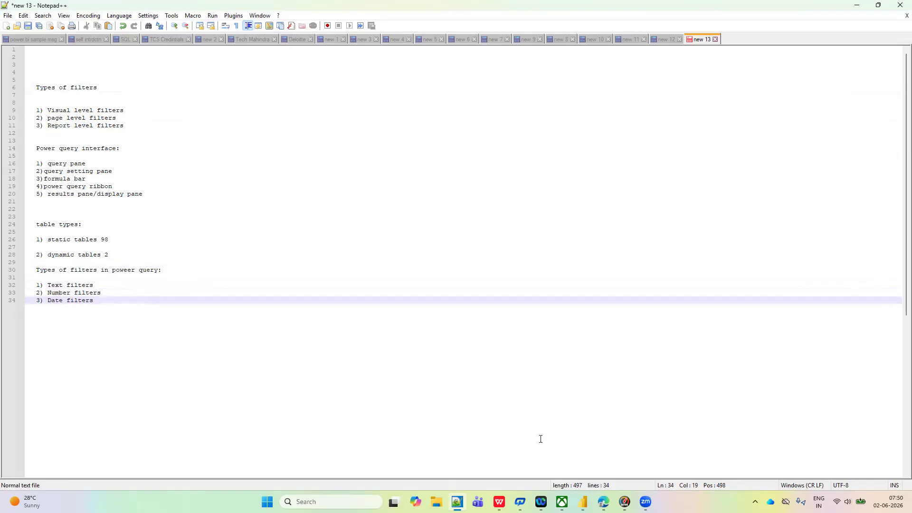
- Switch back to the Power Query Editor and select the State column of the Orders query
{"action": "mouse_move", "coordinate": [583, 501]}
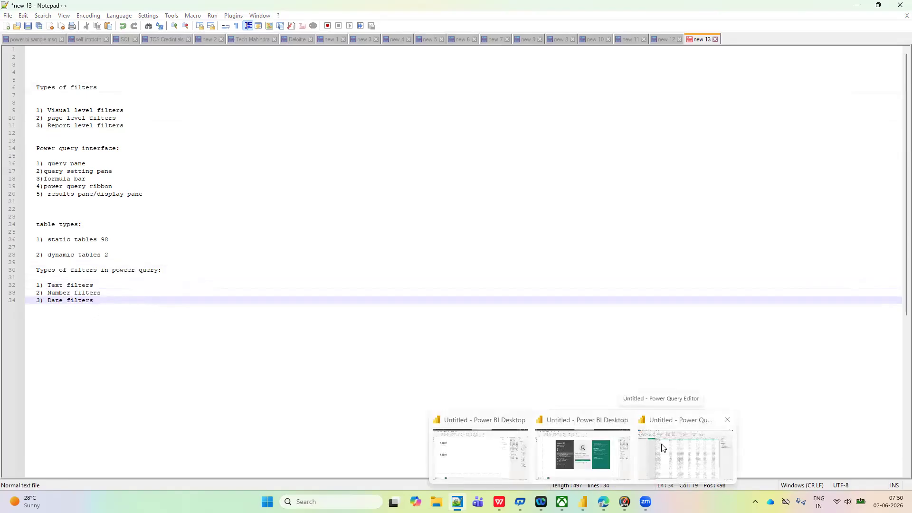
{"action": "left_click", "coordinate": [663, 447]}
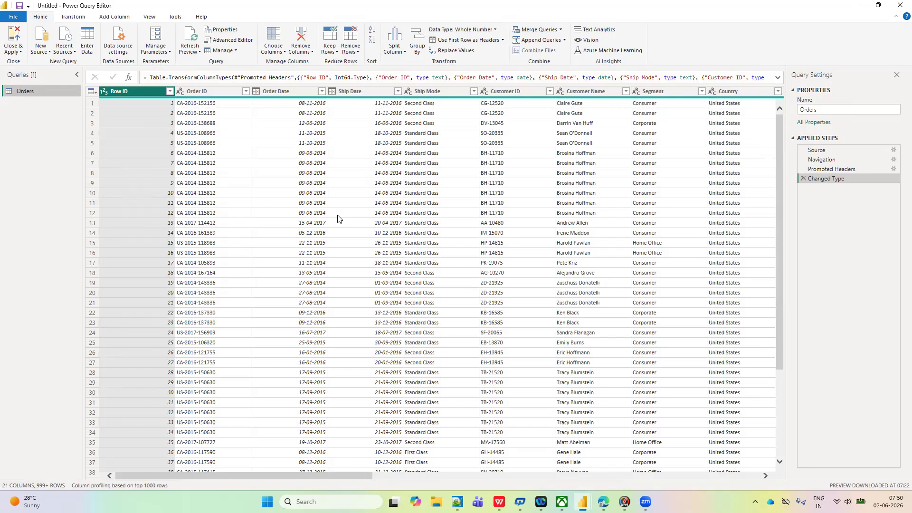
{"action": "scroll", "coordinate": [399, 199], "scroll_direction": "right", "scroll_amount": 5}
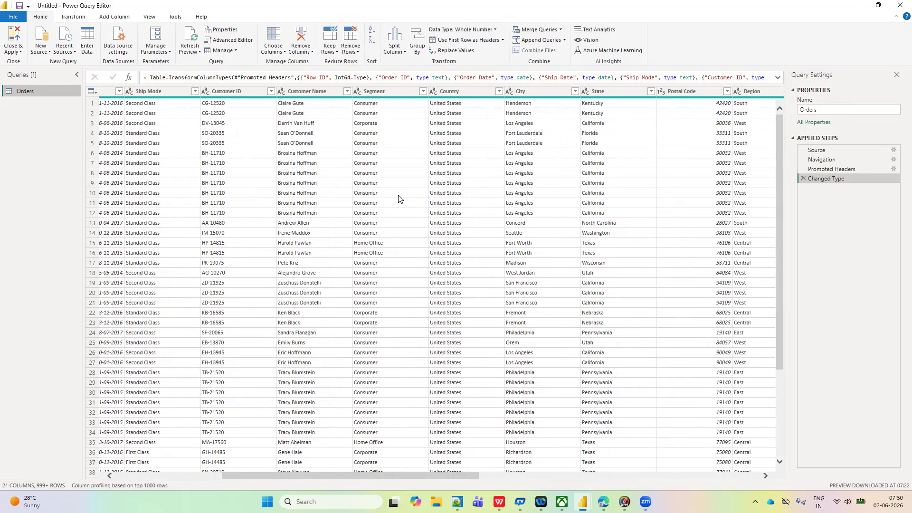
{"action": "scroll", "coordinate": [399, 198], "scroll_direction": "right", "scroll_amount": 4}
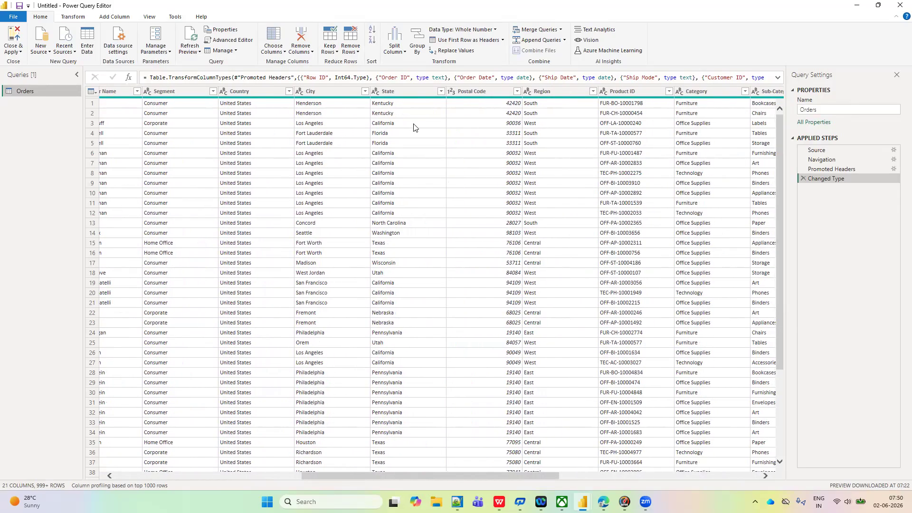
{"action": "left_click", "coordinate": [401, 92]}
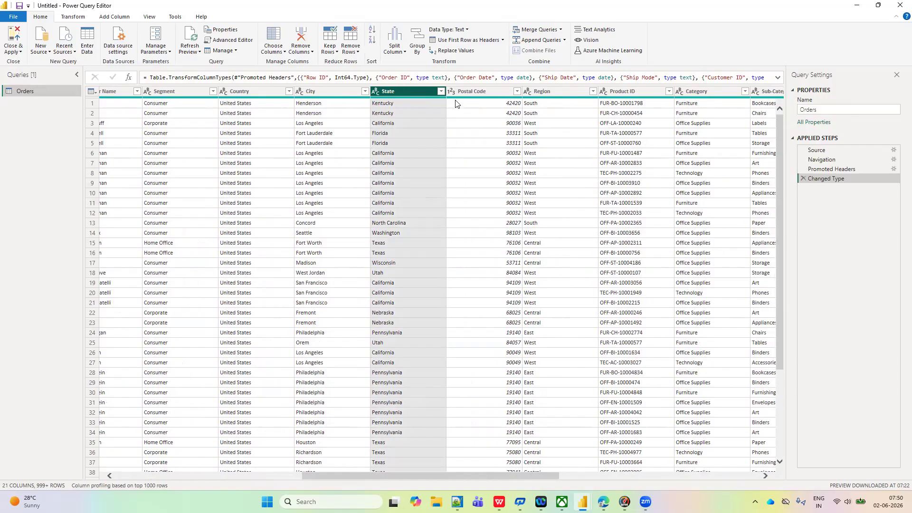
- Apply an Equals text filter to the State column with the value California, and check the selection in its value list
{"action": "left_click", "coordinate": [440, 91]}
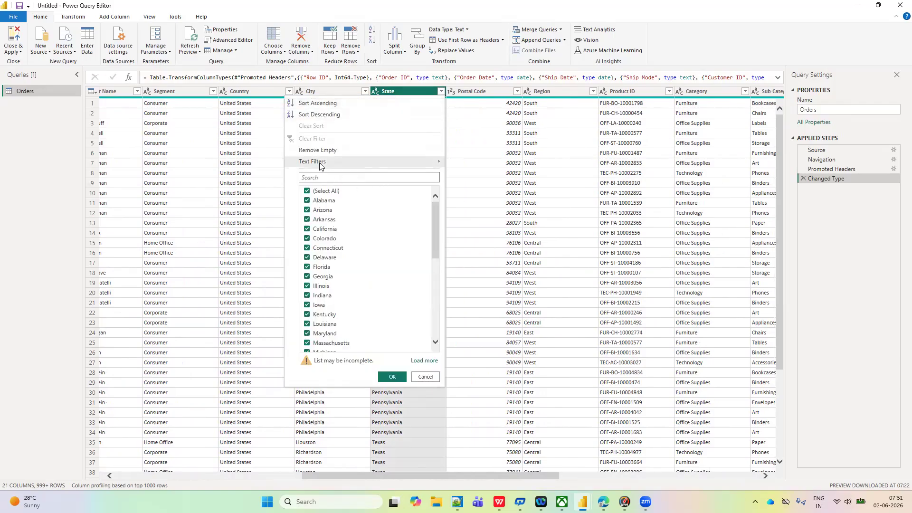
{"action": "mouse_move", "coordinate": [375, 164]}
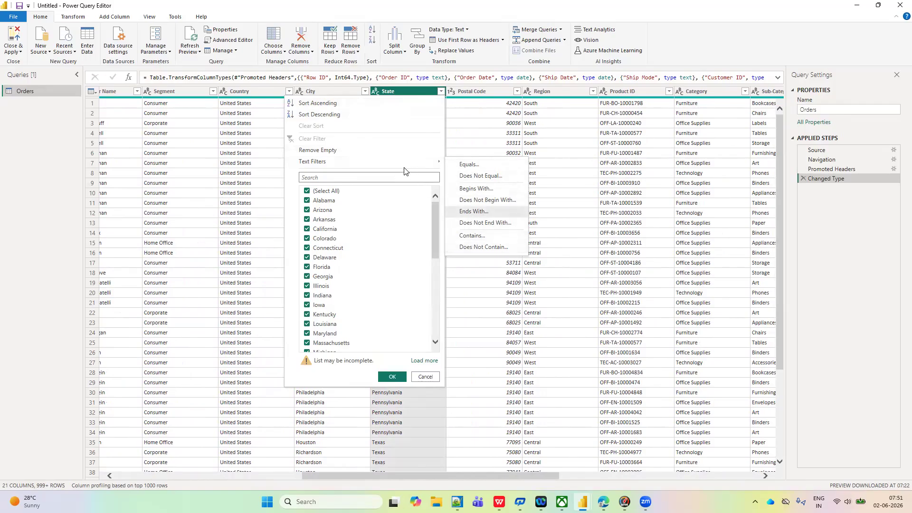
{"action": "left_click", "coordinate": [468, 165]}
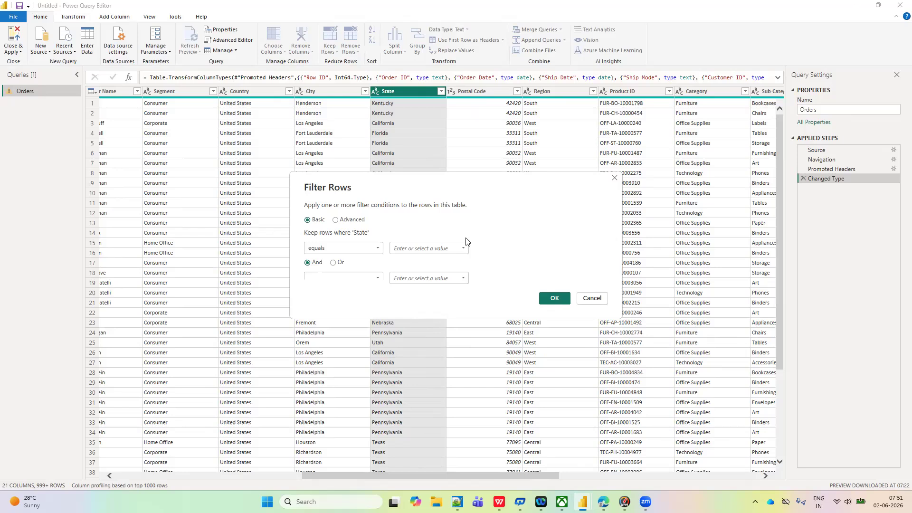
{"action": "left_click", "coordinate": [462, 250]}
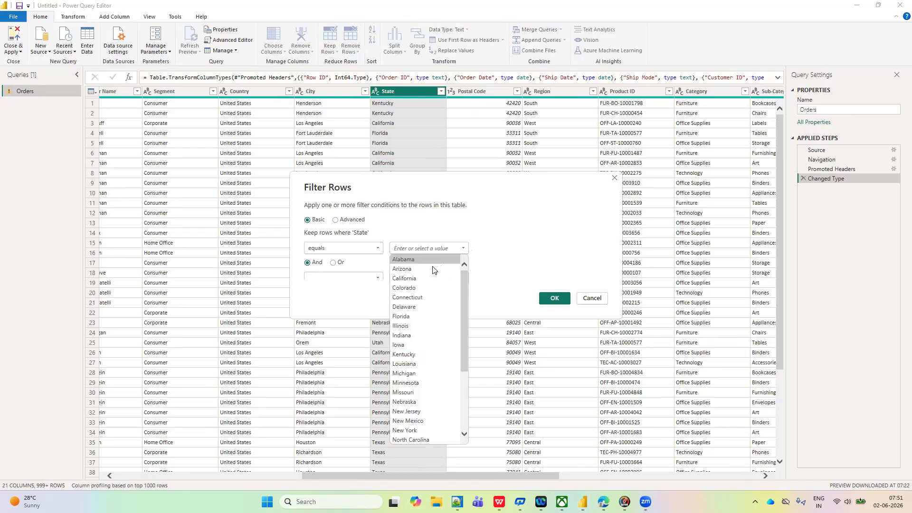
{"action": "left_click", "coordinate": [413, 280]}
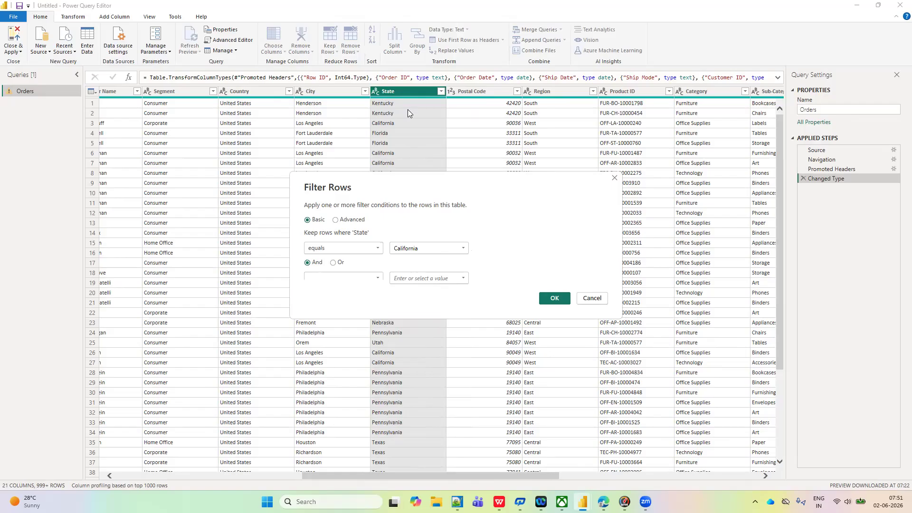
{"action": "left_click", "coordinate": [554, 299]}
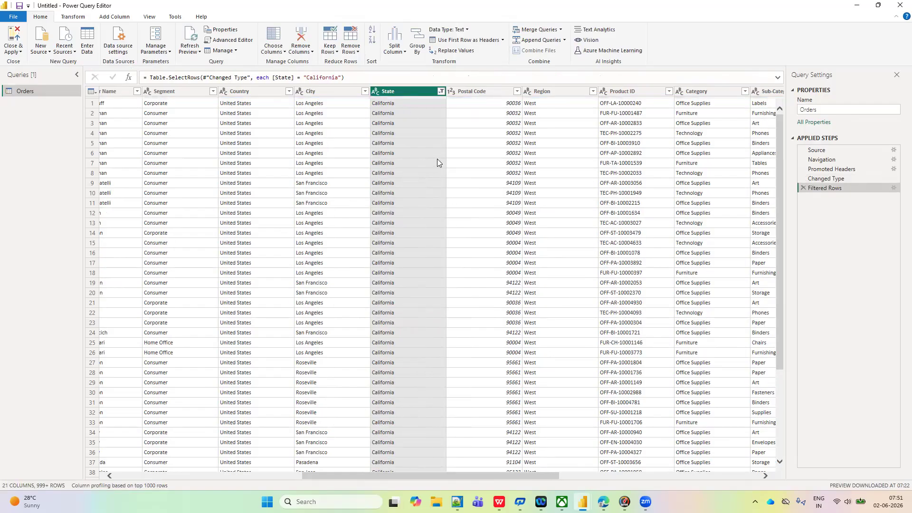
{"action": "left_click", "coordinate": [441, 92]}
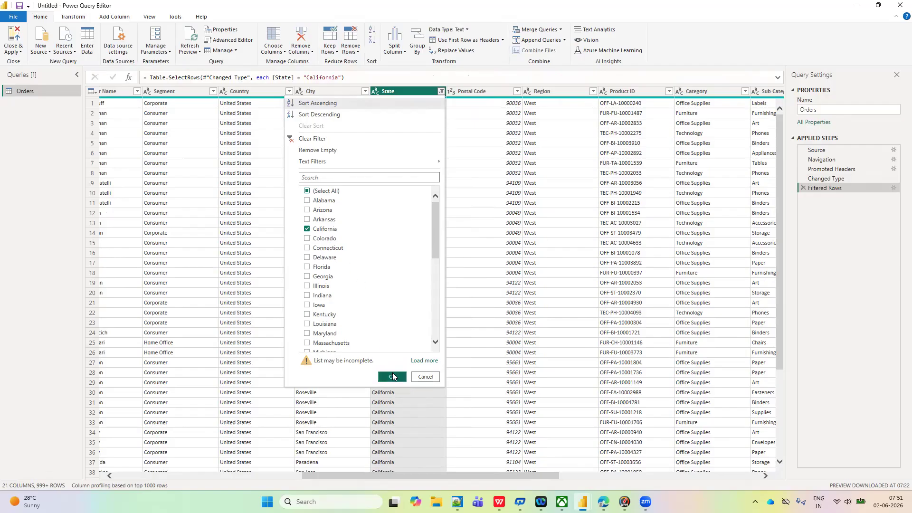
{"action": "left_click", "coordinate": [393, 377]}
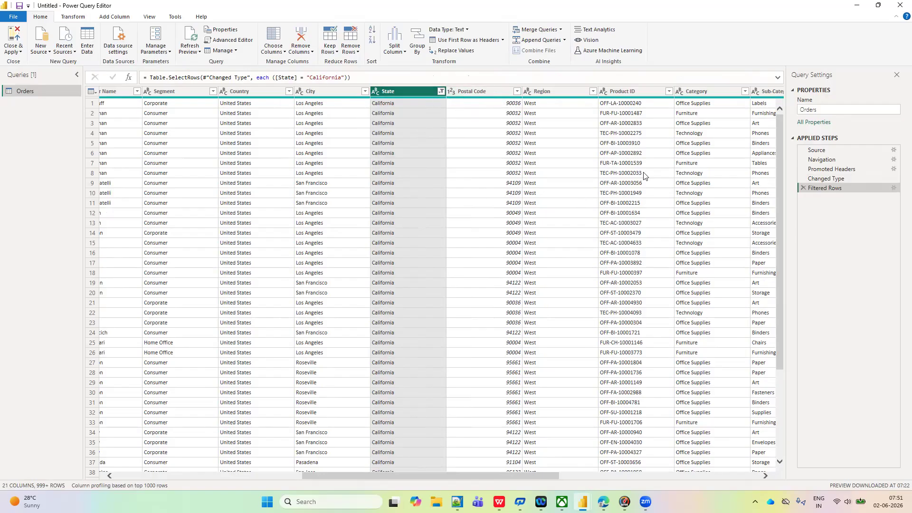
- Edit the Filtered Rows step so State equals New Mexico, and check the selected state in the column's value list
{"action": "left_click", "coordinate": [893, 189]}
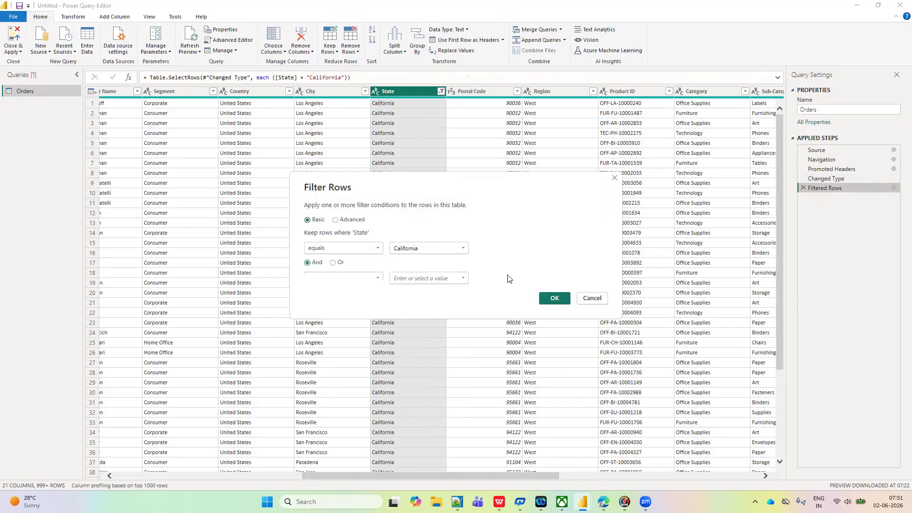
{"action": "left_click", "coordinate": [462, 248]}
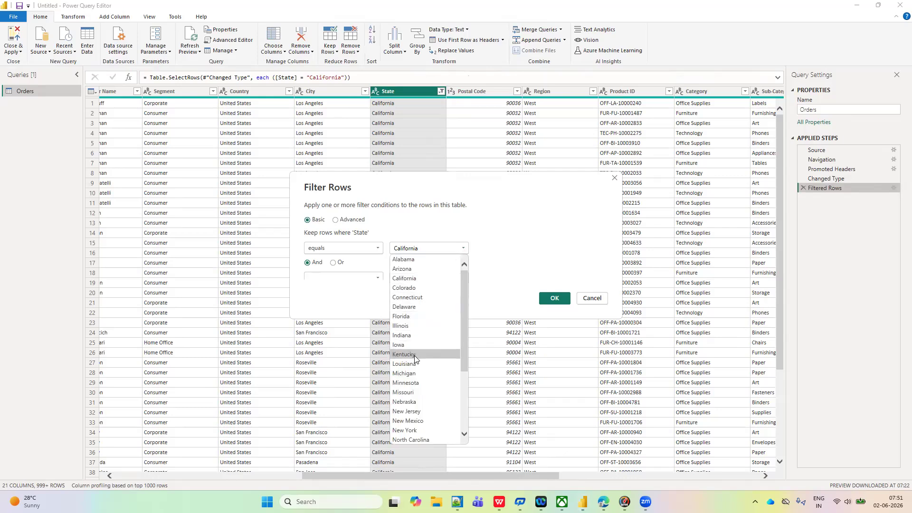
{"action": "left_click", "coordinate": [409, 421]}
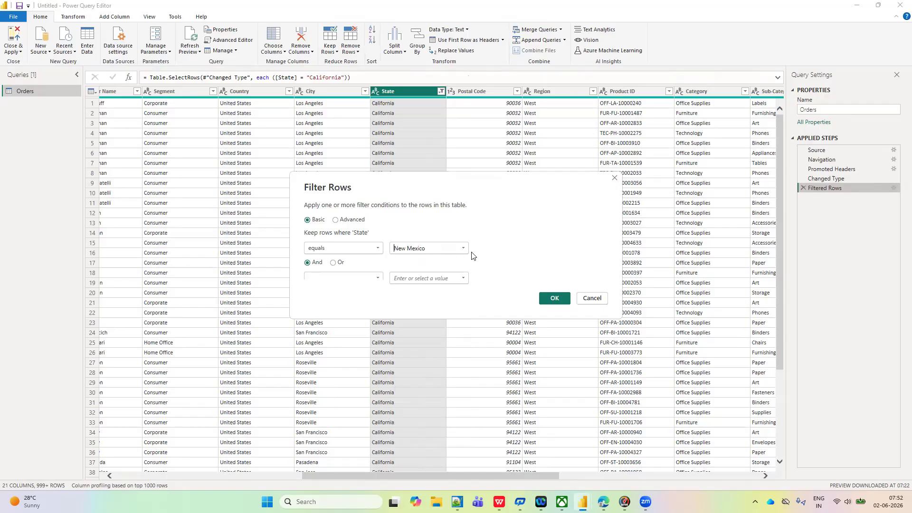
{"action": "left_click", "coordinate": [554, 299]}
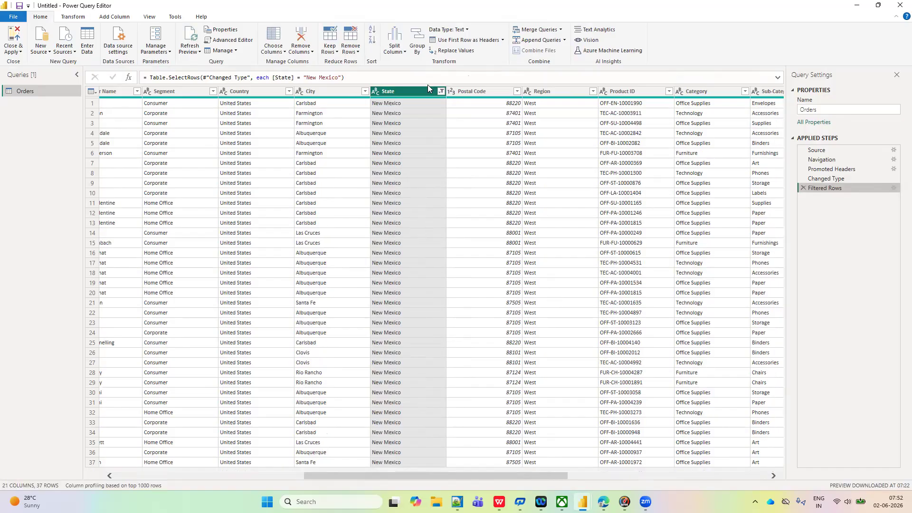
{"action": "left_click", "coordinate": [443, 91]}
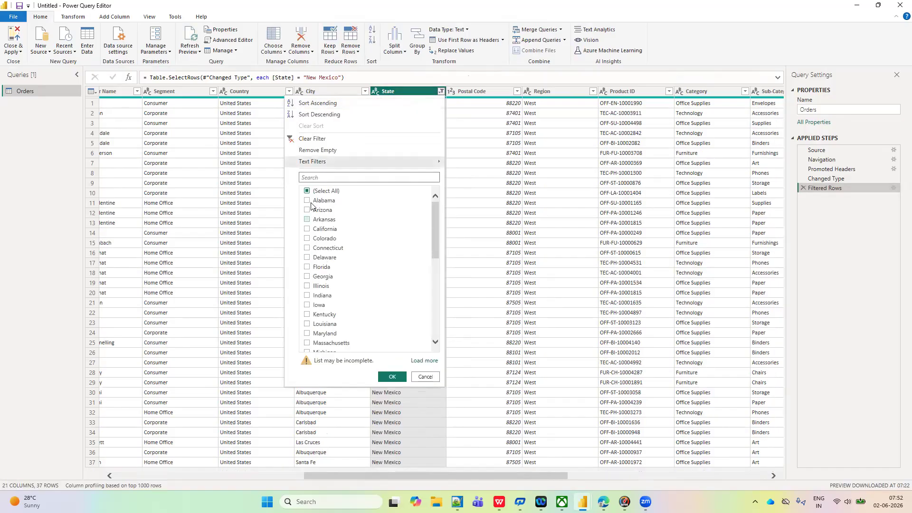
{"action": "scroll", "coordinate": [352, 287], "scroll_direction": "down", "scroll_amount": 5}
{"action": "scroll", "coordinate": [352, 287], "scroll_direction": "down", "scroll_amount": 3}
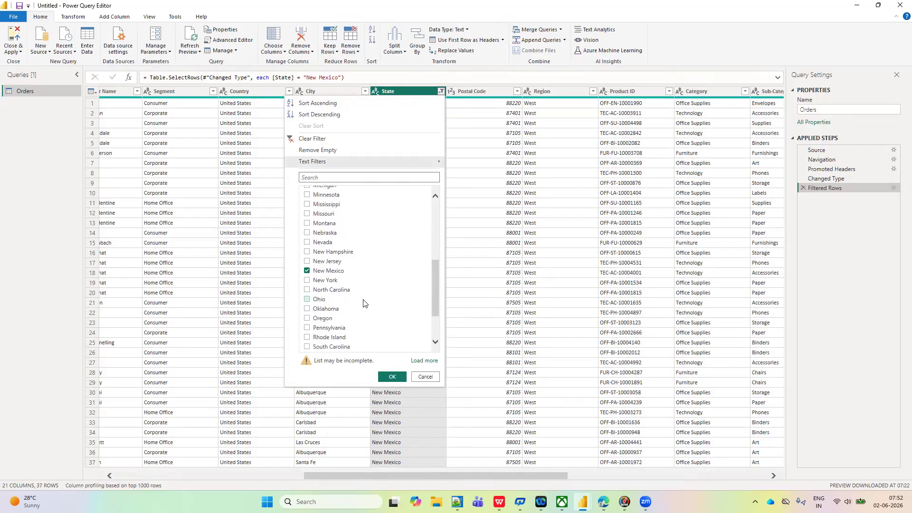
{"action": "left_click", "coordinate": [491, 185]}
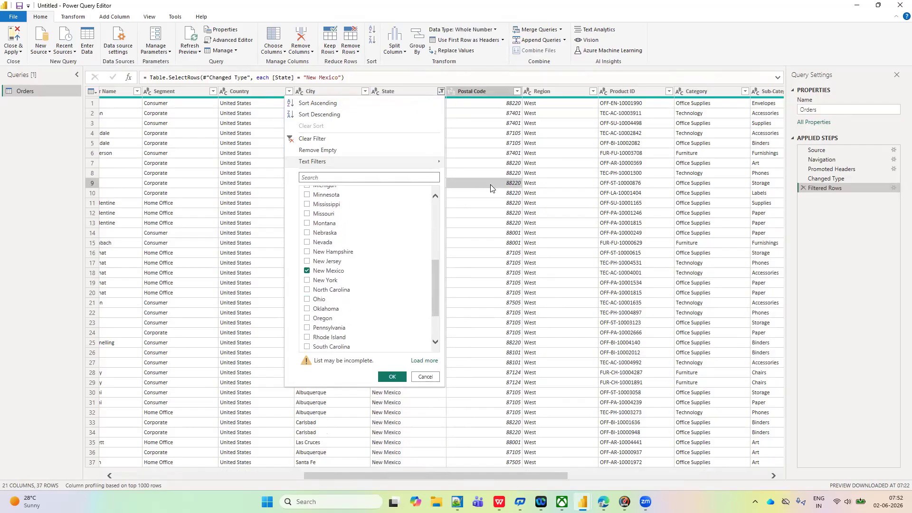
- Add a second condition to the Filtered Rows step, joined with And, where State equals California
{"action": "left_click", "coordinate": [894, 188]}
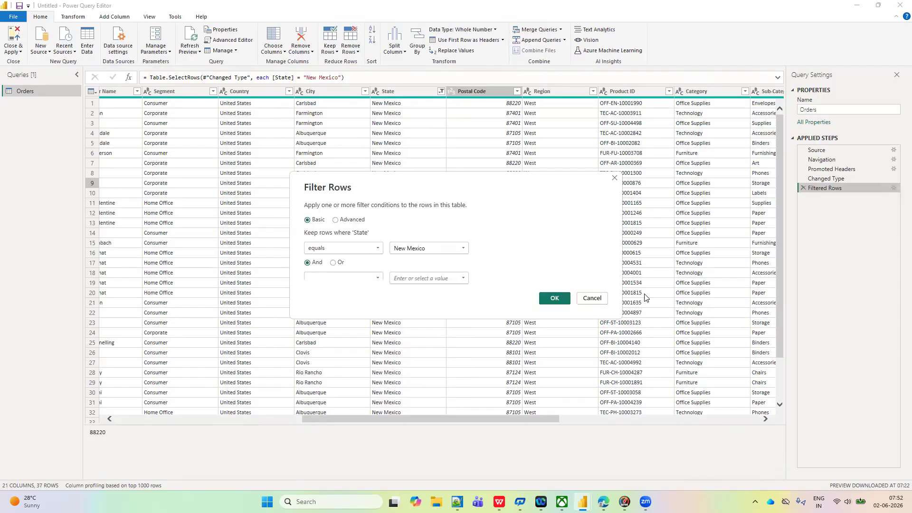
{"action": "left_click", "coordinate": [376, 278]}
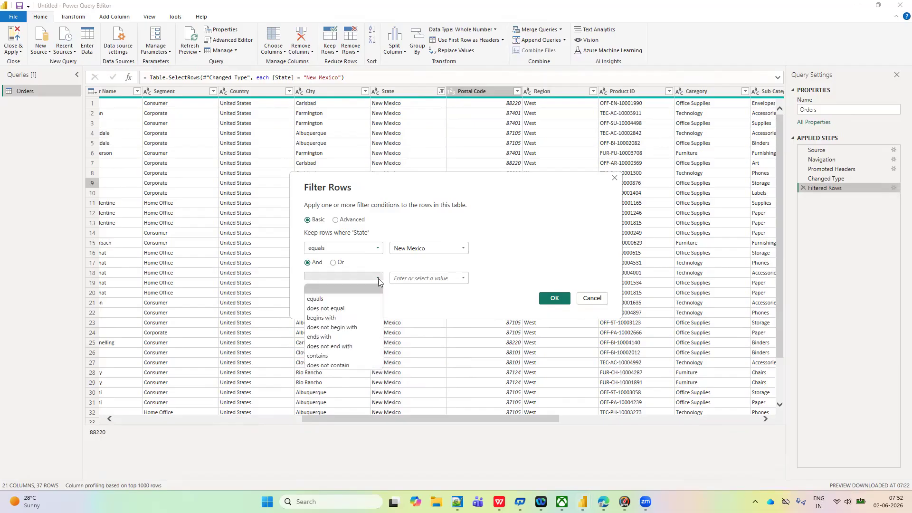
{"action": "left_click", "coordinate": [333, 301]}
{"action": "left_click", "coordinate": [464, 278]}
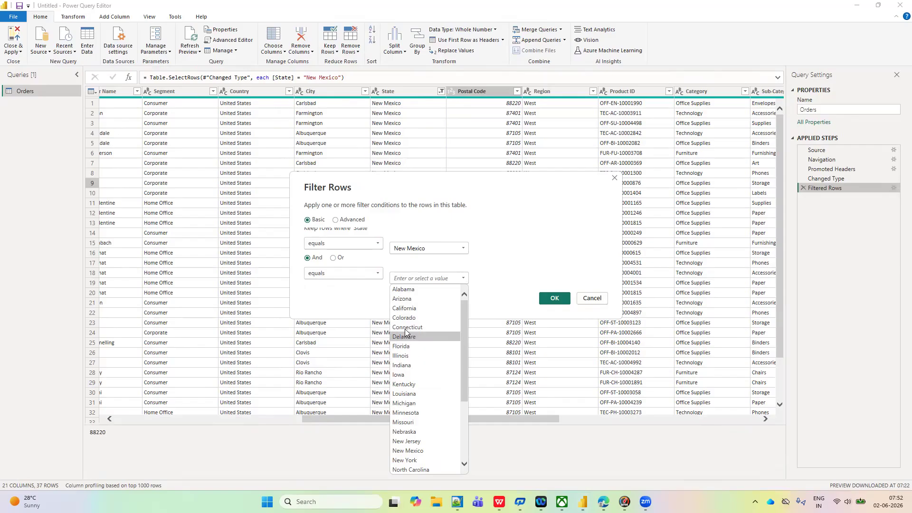
{"action": "left_click", "coordinate": [404, 308]}
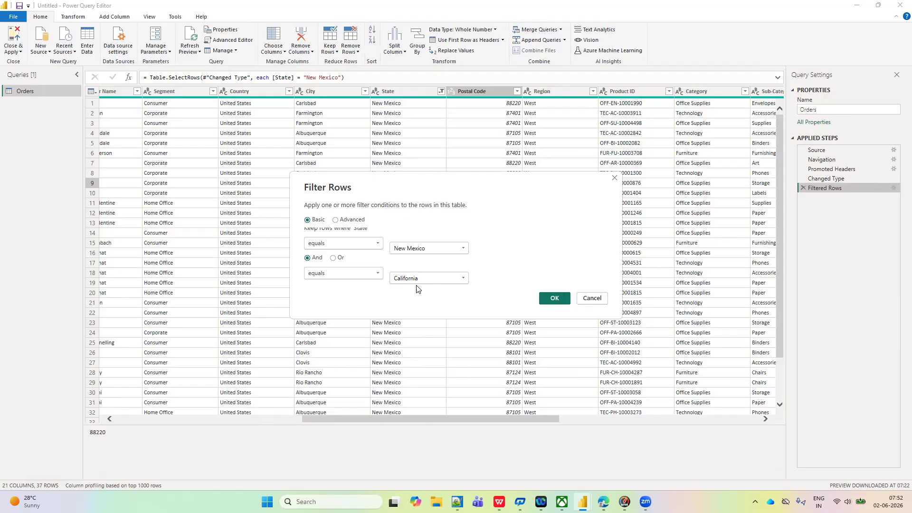
{"action": "left_click", "coordinate": [559, 299]}
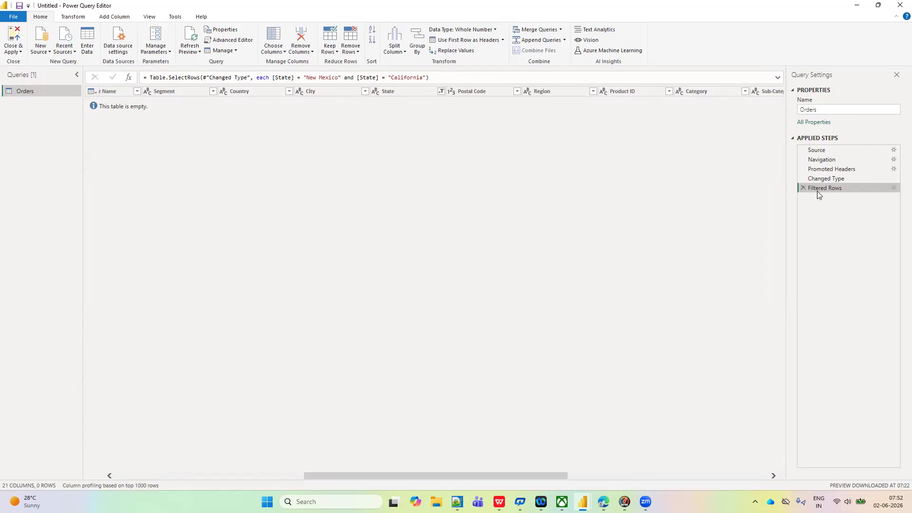
- Change the operator joining the two State conditions to Or, and check and confirm the selected states in the value list
{"action": "left_click", "coordinate": [894, 189]}
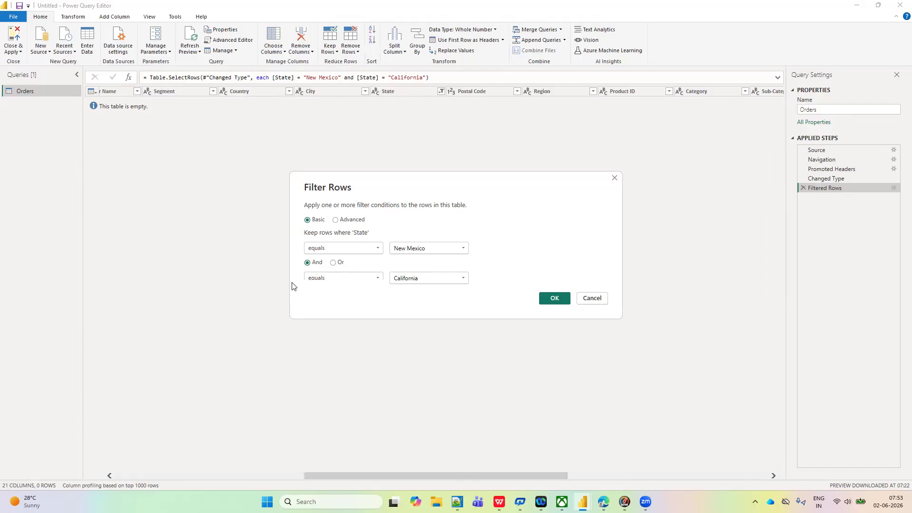
{"action": "left_click", "coordinate": [333, 263]}
{"action": "left_click", "coordinate": [555, 298]}
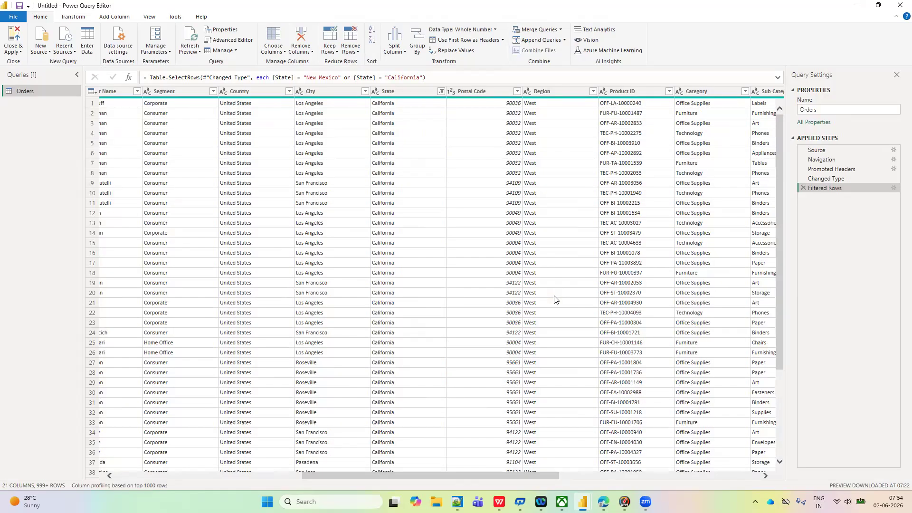
{"action": "left_click", "coordinate": [442, 91]}
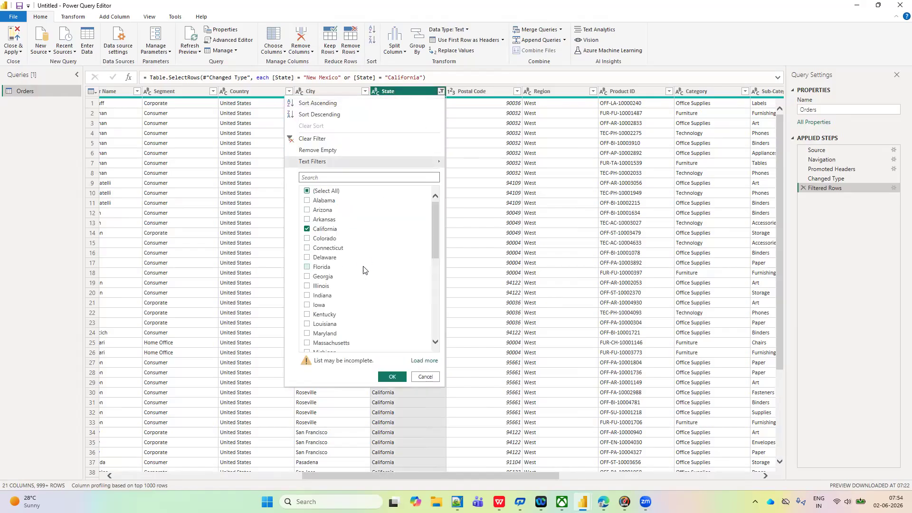
{"action": "scroll", "coordinate": [328, 244], "scroll_direction": "down", "scroll_amount": 7}
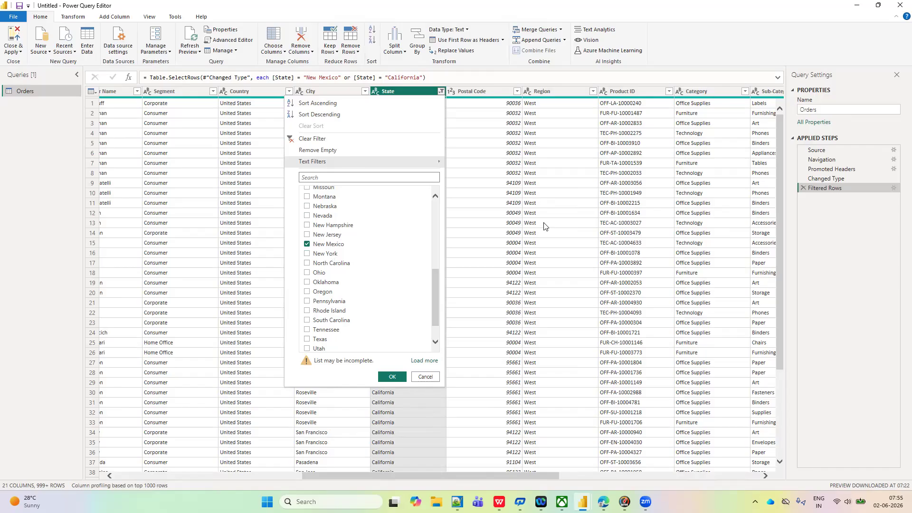
{"action": "left_click", "coordinate": [392, 378]}
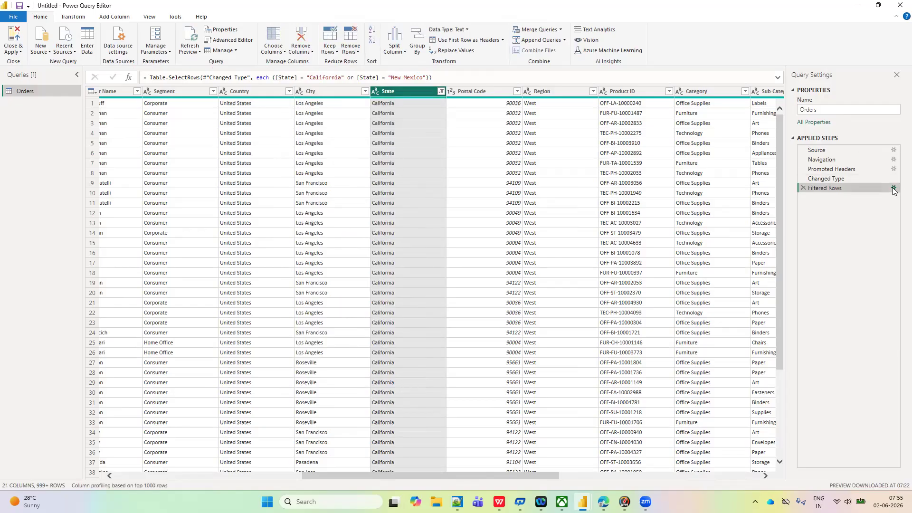
- Switch the Filtered Rows settings to Advanced and add a third clause, joined with Or, where State equals New York
{"action": "left_click", "coordinate": [894, 188]}
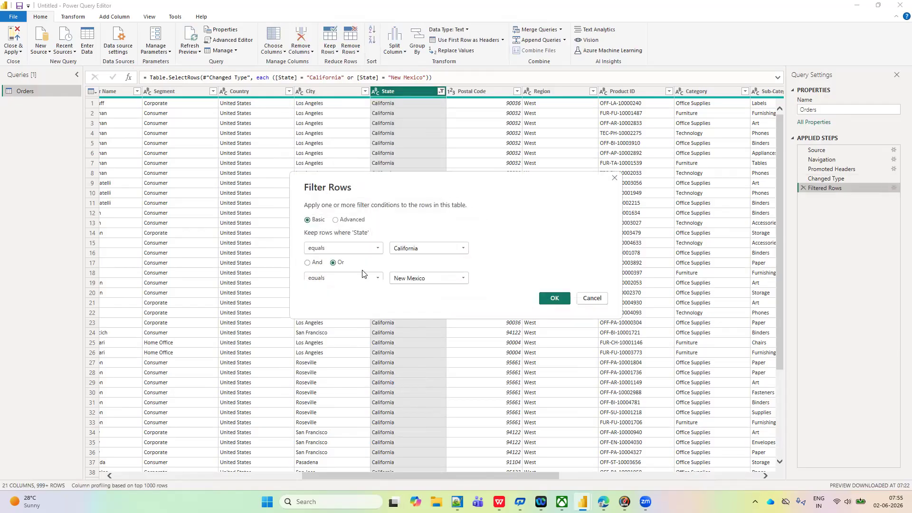
{"action": "left_click", "coordinate": [336, 221]}
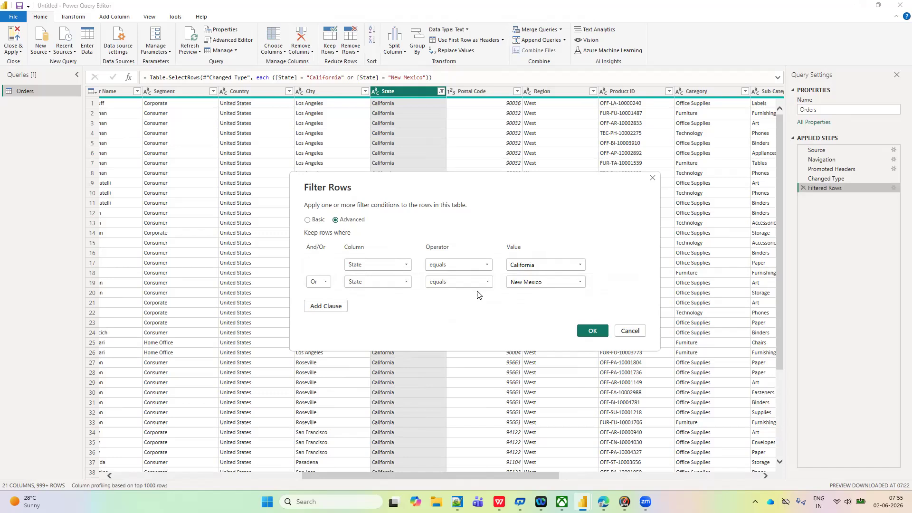
{"action": "left_click", "coordinate": [319, 307]}
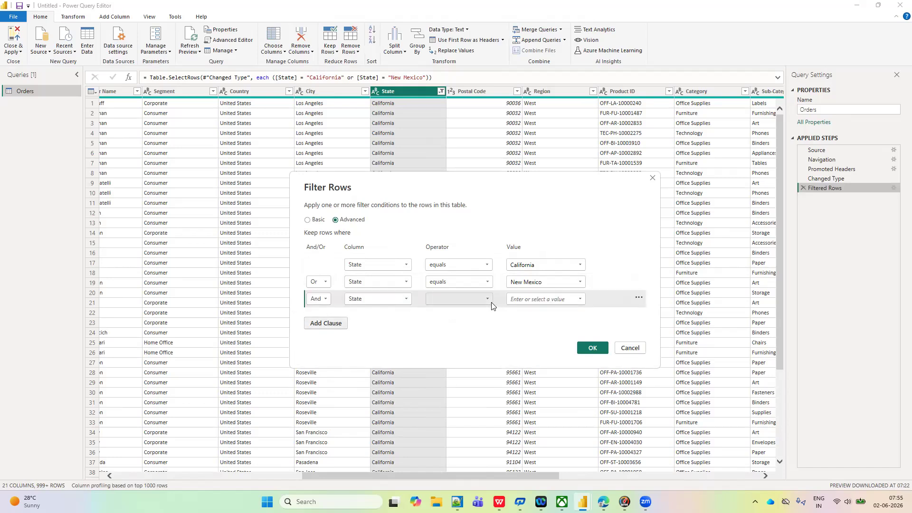
{"action": "left_click", "coordinate": [457, 299]}
{"action": "left_click", "coordinate": [447, 311]}
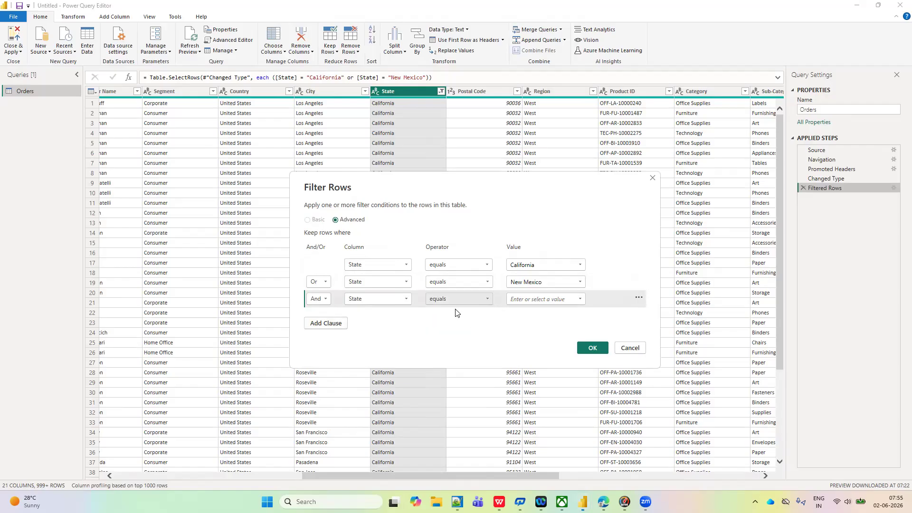
{"action": "left_click", "coordinate": [581, 299]}
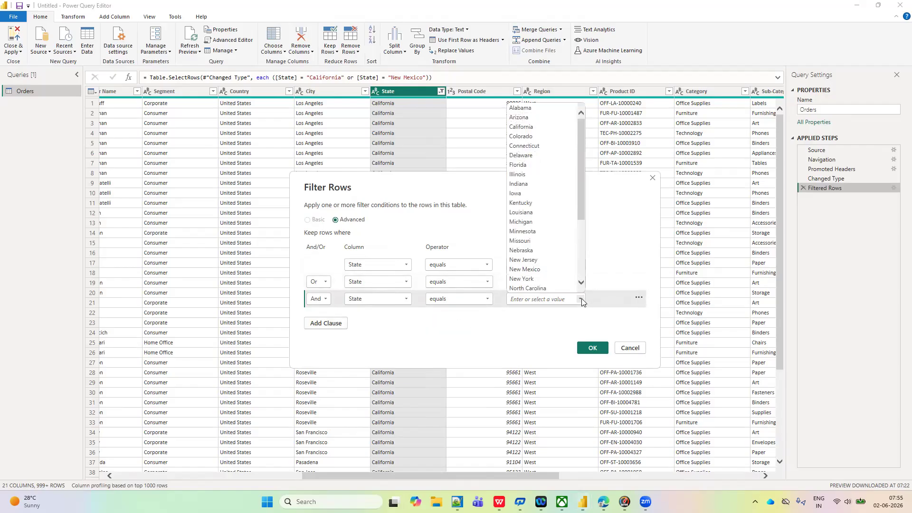
{"action": "left_click", "coordinate": [525, 279]}
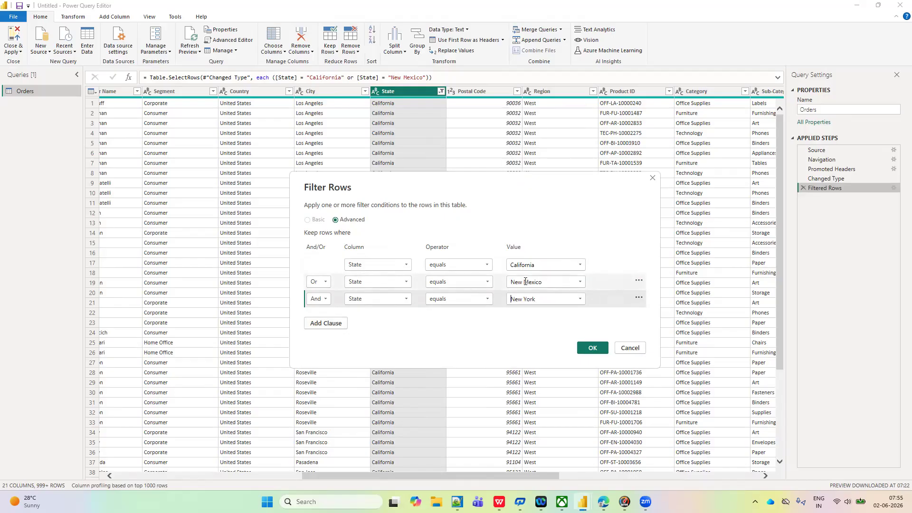
{"action": "left_click", "coordinate": [327, 300]}
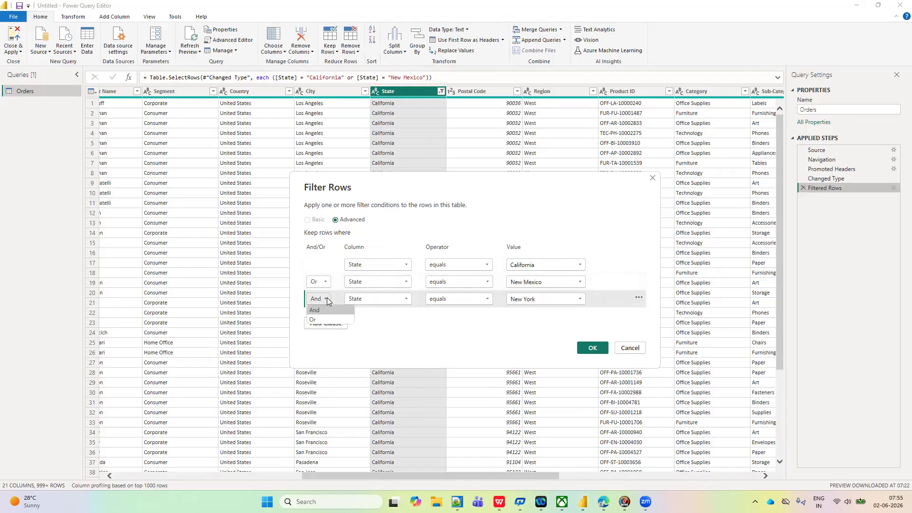
{"action": "left_click", "coordinate": [314, 320]}
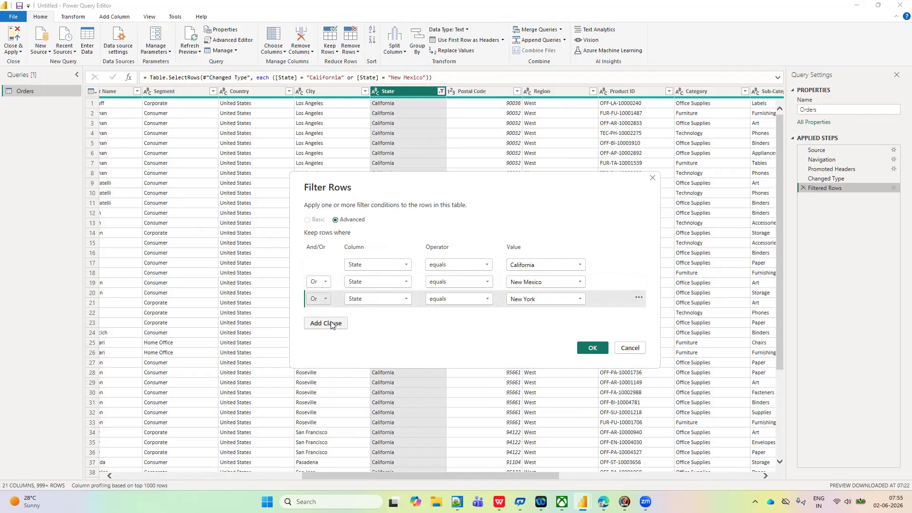
- Add a fourth clause to the Filtered Rows settings, joined with Or, where State equals Colorado
{"action": "left_click", "coordinate": [331, 324]}
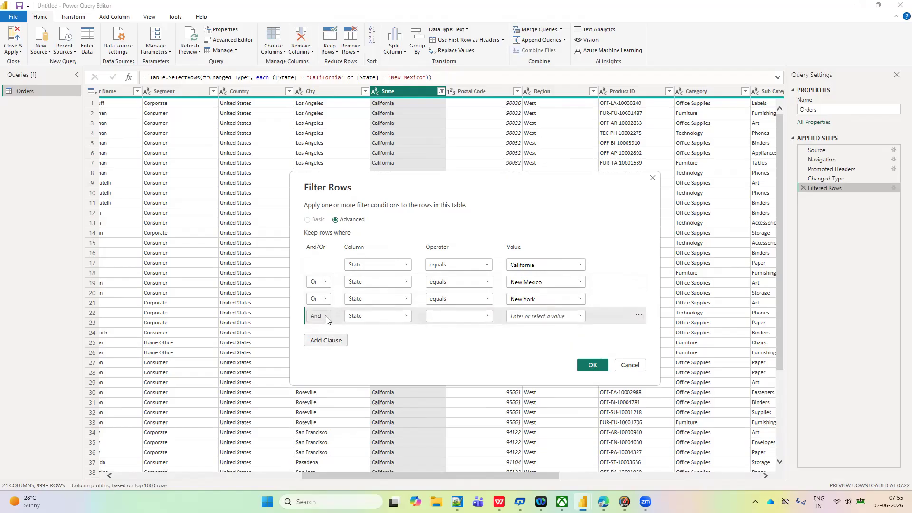
{"action": "left_click", "coordinate": [325, 317]}
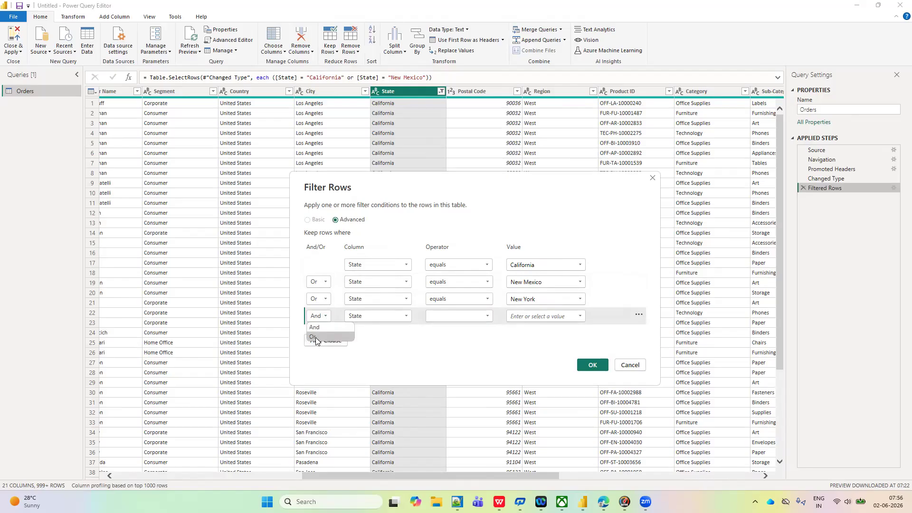
{"action": "left_click", "coordinate": [315, 338]}
{"action": "left_click", "coordinate": [487, 315]}
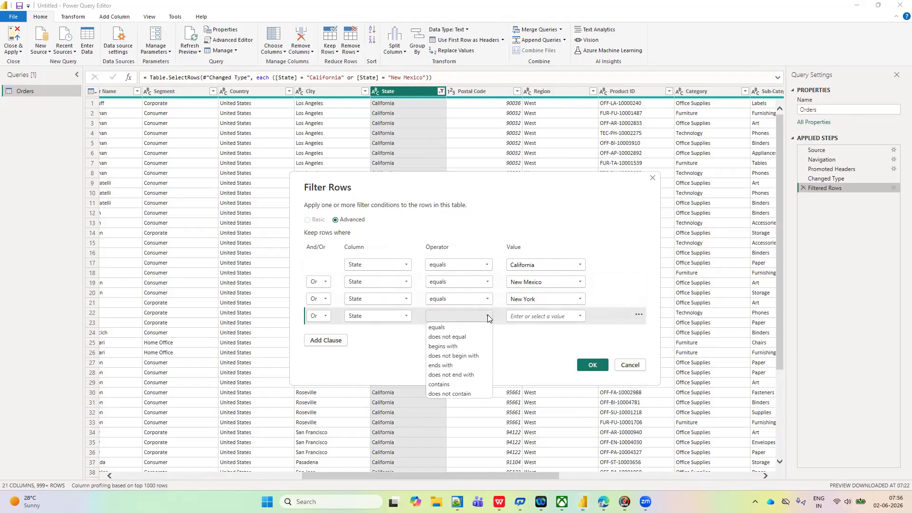
{"action": "left_click", "coordinate": [445, 330]}
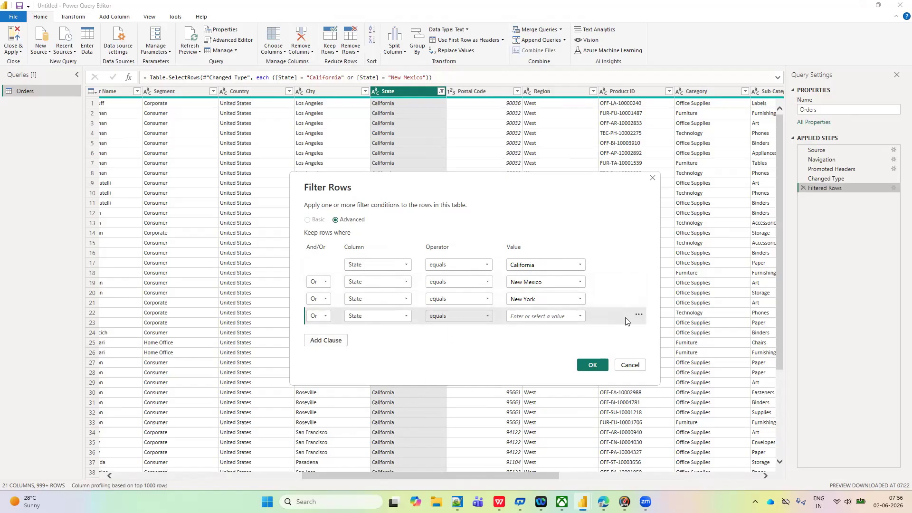
{"action": "left_click", "coordinate": [581, 316]}
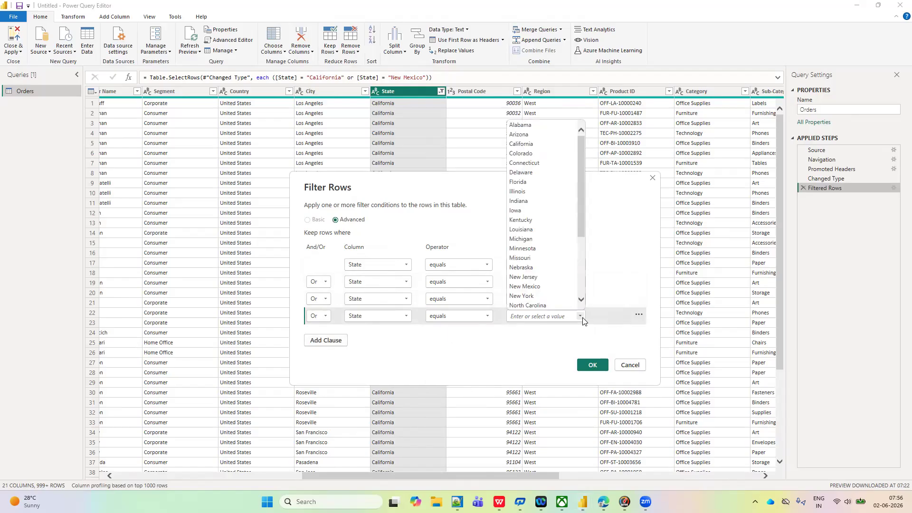
{"action": "left_click", "coordinate": [523, 152]}
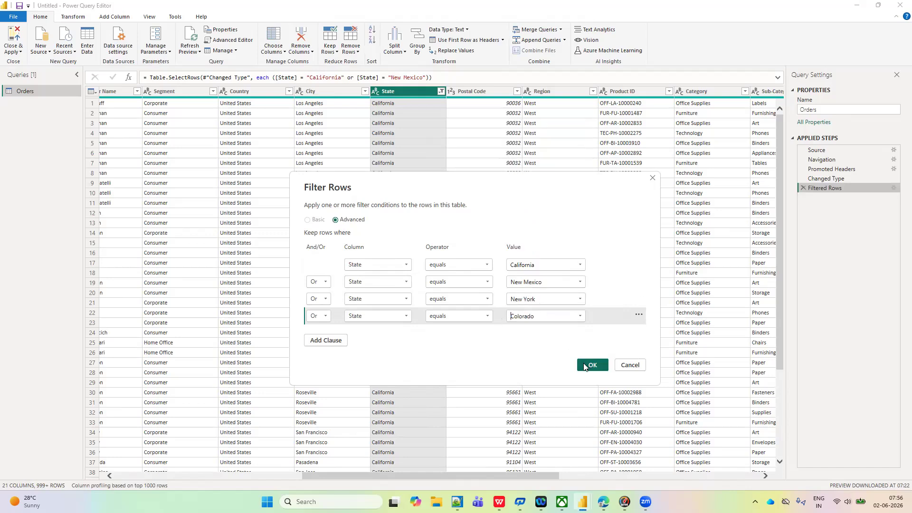
- Add a fifth clause, joined with Or, where State equals Michigan, and apply the filter
{"action": "left_click", "coordinate": [327, 342]}
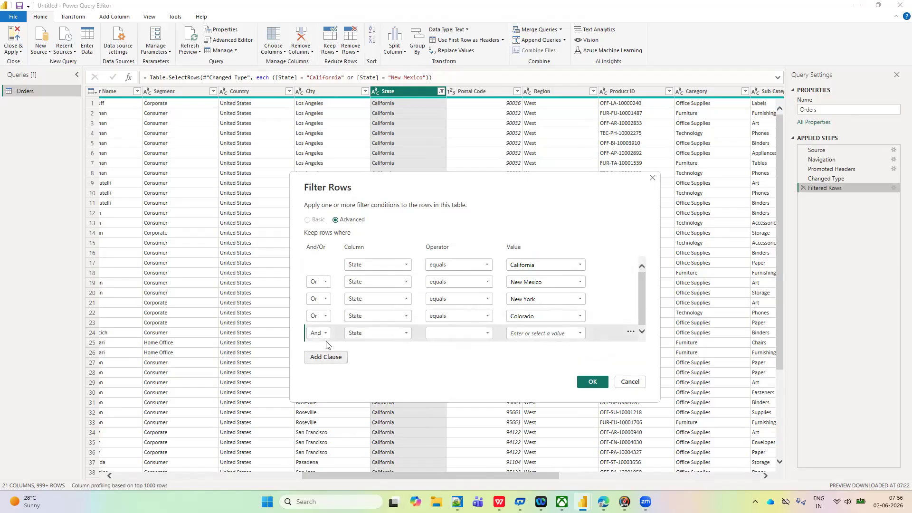
{"action": "left_click", "coordinate": [328, 332]}
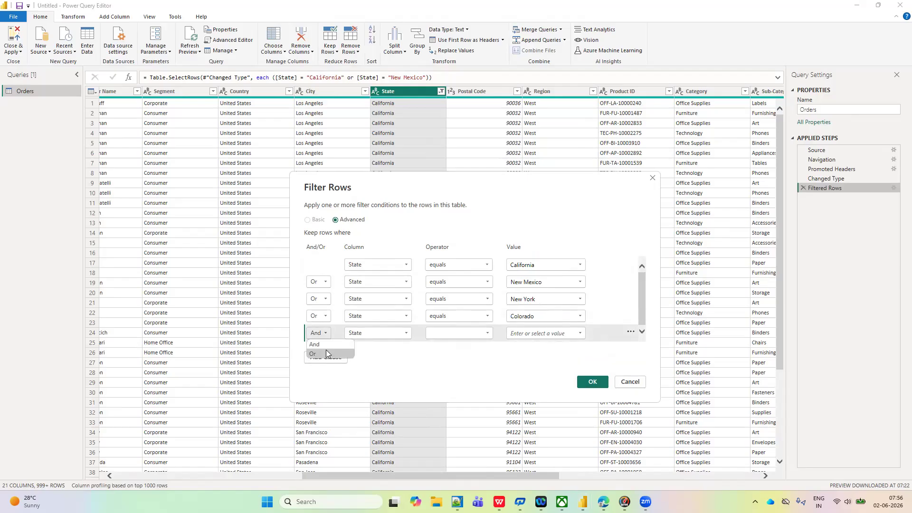
{"action": "left_click", "coordinate": [321, 352]}
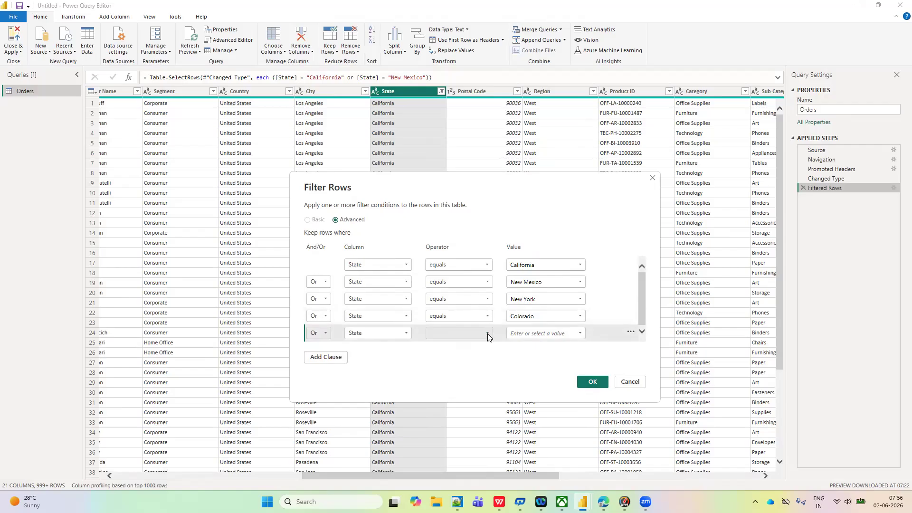
{"action": "left_click", "coordinate": [459, 333]}
{"action": "left_click", "coordinate": [449, 345]}
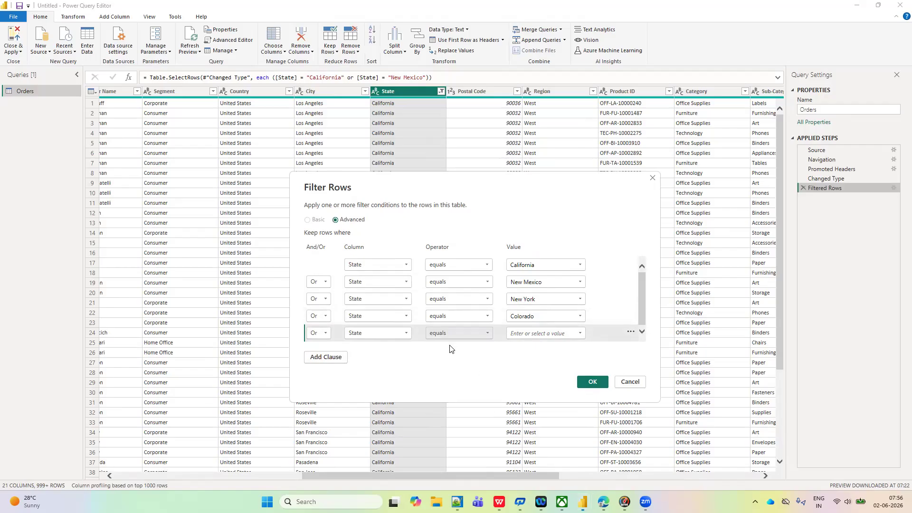
{"action": "left_click", "coordinate": [579, 333]}
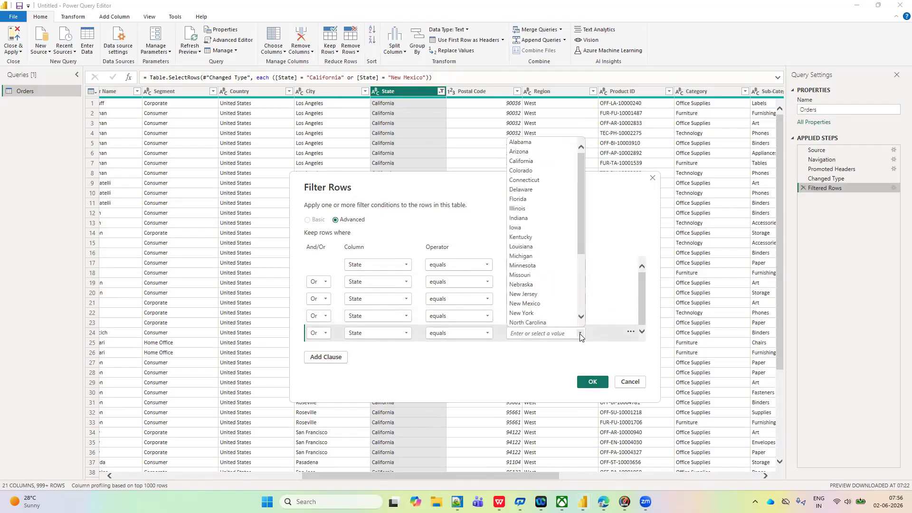
{"action": "left_click", "coordinate": [523, 258]}
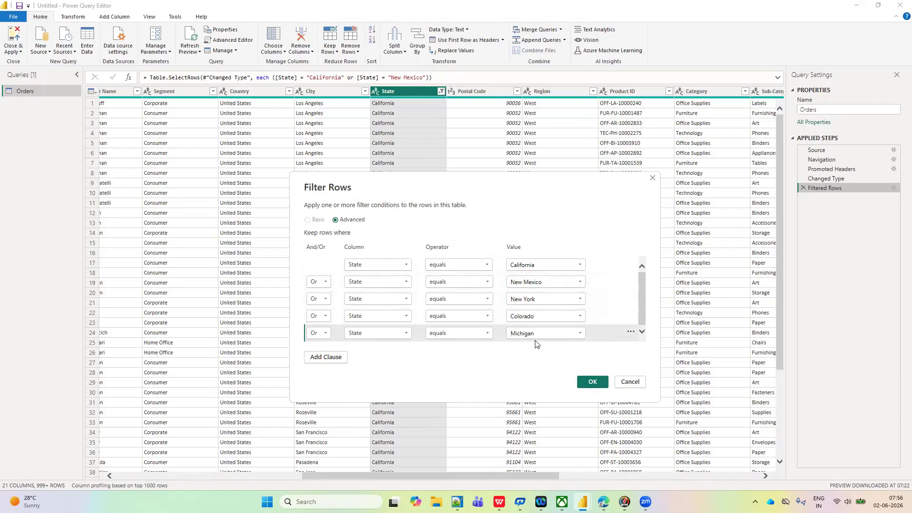
{"action": "left_click", "coordinate": [592, 383]}
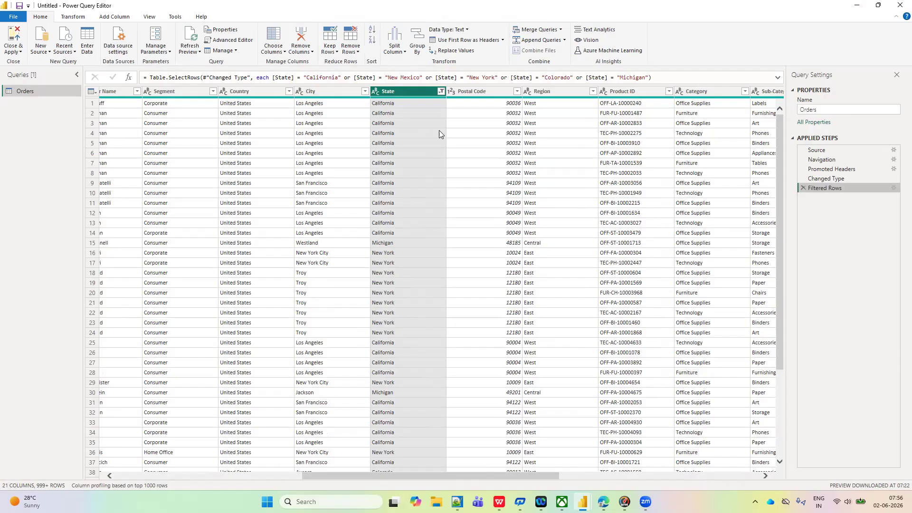
- Check the selected states in the State column's value list and review the clauses of the Filtered Rows step
{"action": "left_click", "coordinate": [441, 91]}
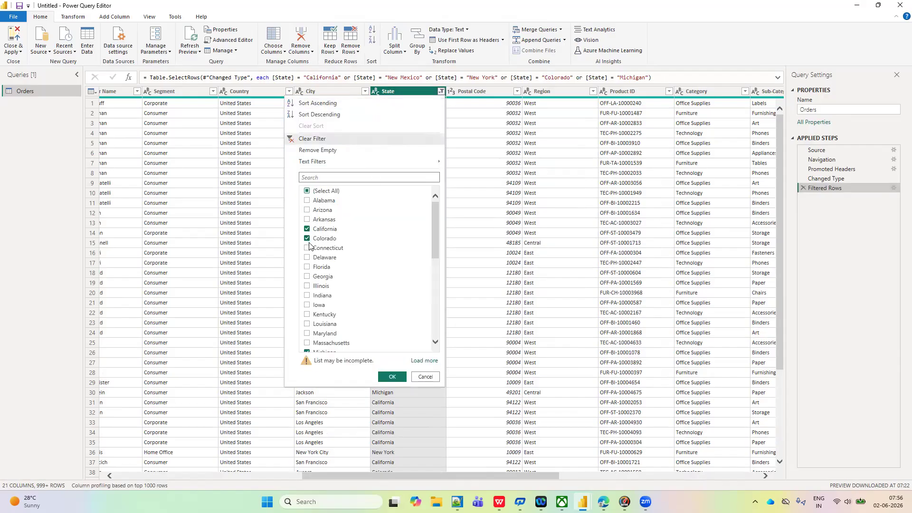
{"action": "scroll", "coordinate": [323, 293], "scroll_direction": "down", "scroll_amount": 4}
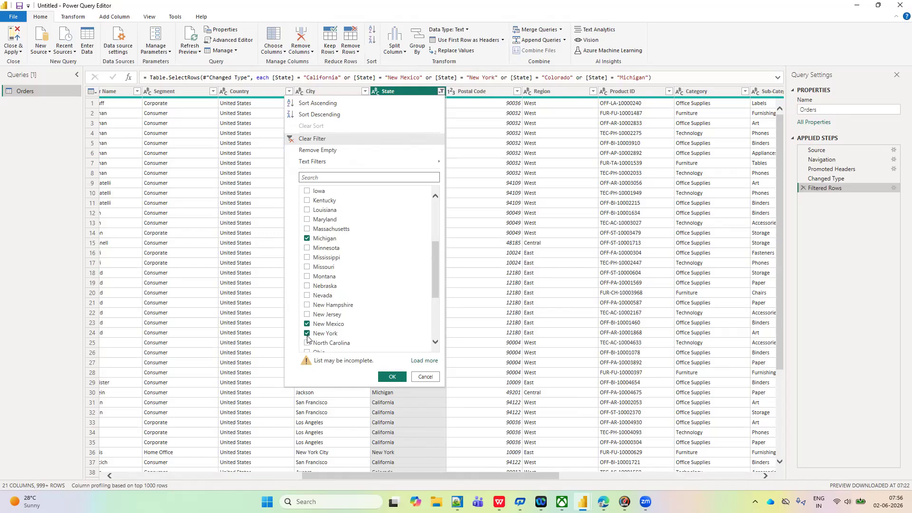
{"action": "scroll", "coordinate": [308, 338], "scroll_direction": "up", "scroll_amount": 3}
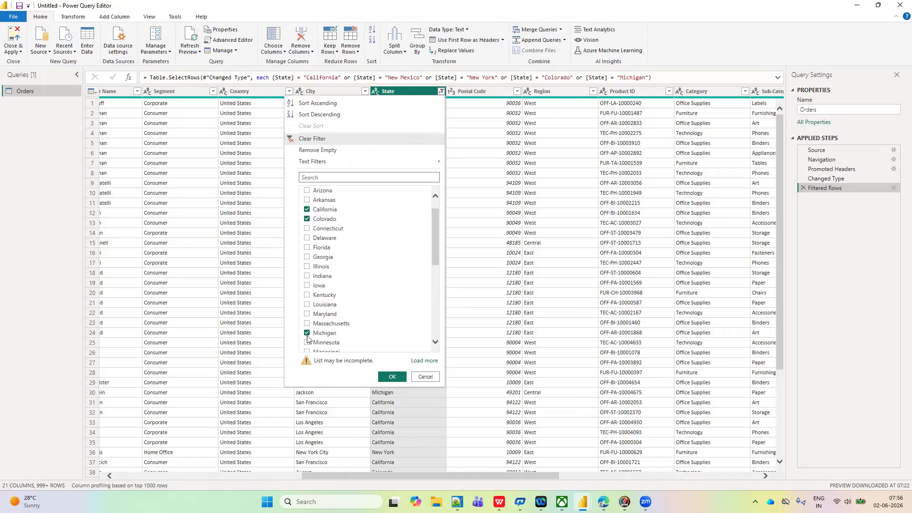
{"action": "left_click", "coordinate": [893, 188]}
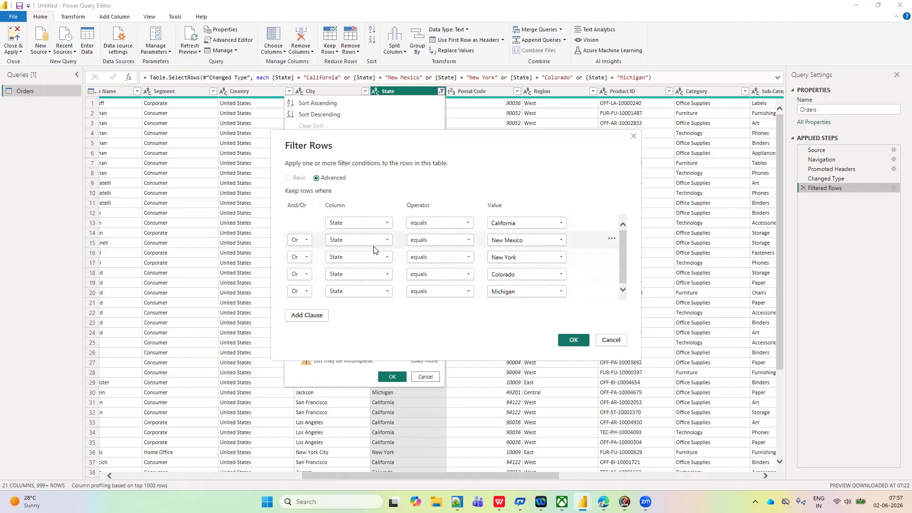
{"action": "left_click", "coordinate": [574, 340]}
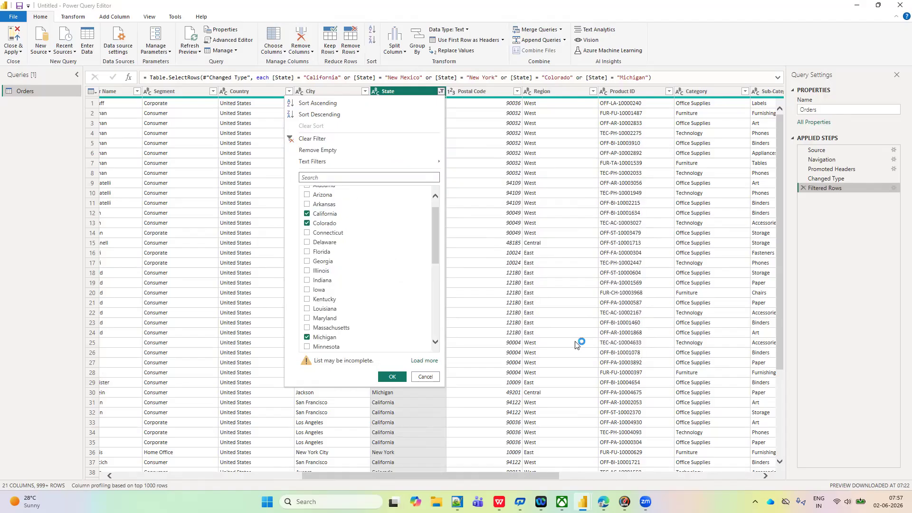
- Delete the Michigan, Colorado, New York and New Mexico clauses from the Filtered Rows settings, leaving only California
{"action": "left_click", "coordinate": [894, 188]}
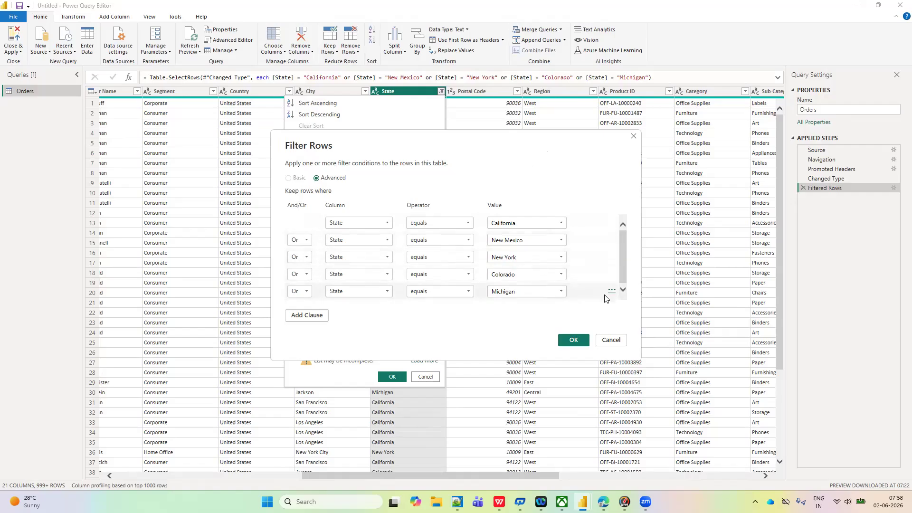
{"action": "left_click", "coordinate": [611, 292]}
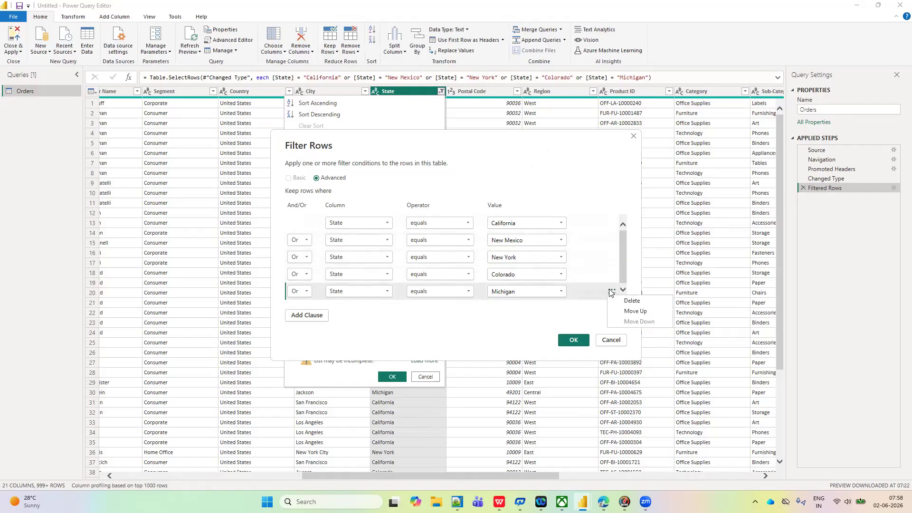
{"action": "left_click", "coordinate": [621, 303]}
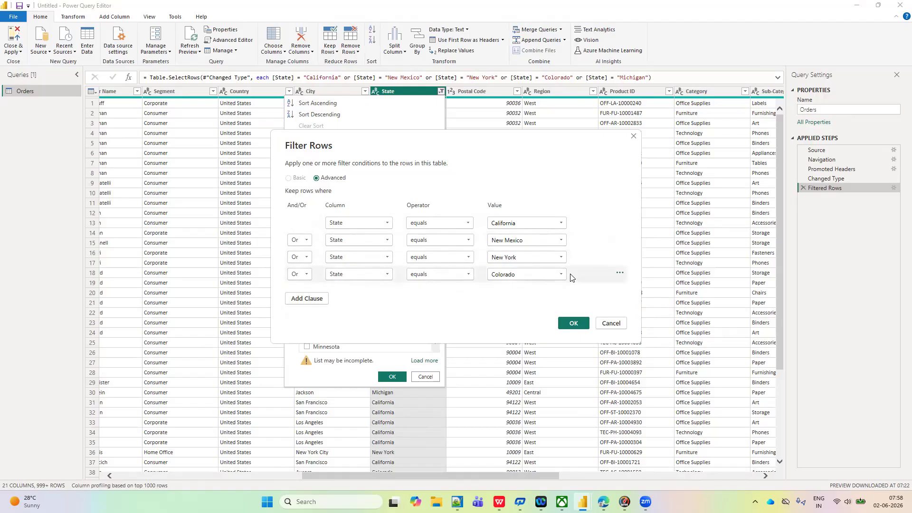
{"action": "left_click", "coordinate": [620, 275]}
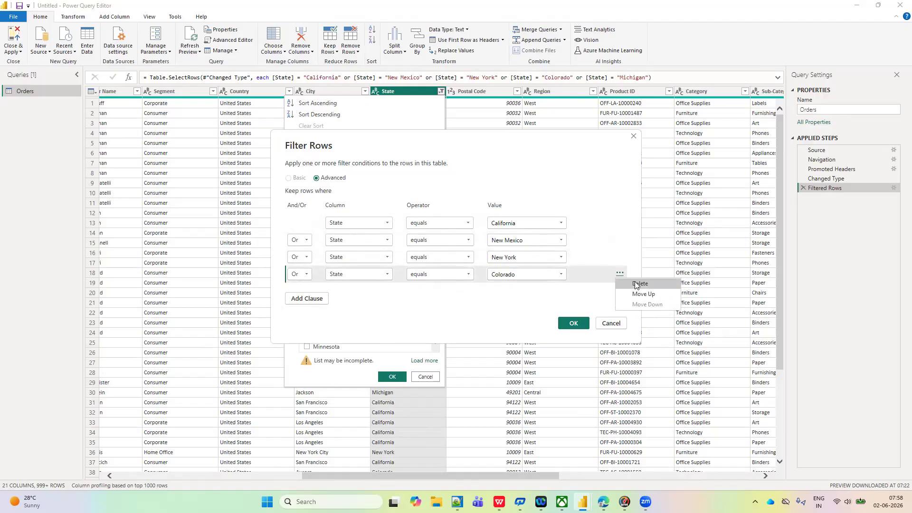
{"action": "left_click", "coordinate": [640, 284]}
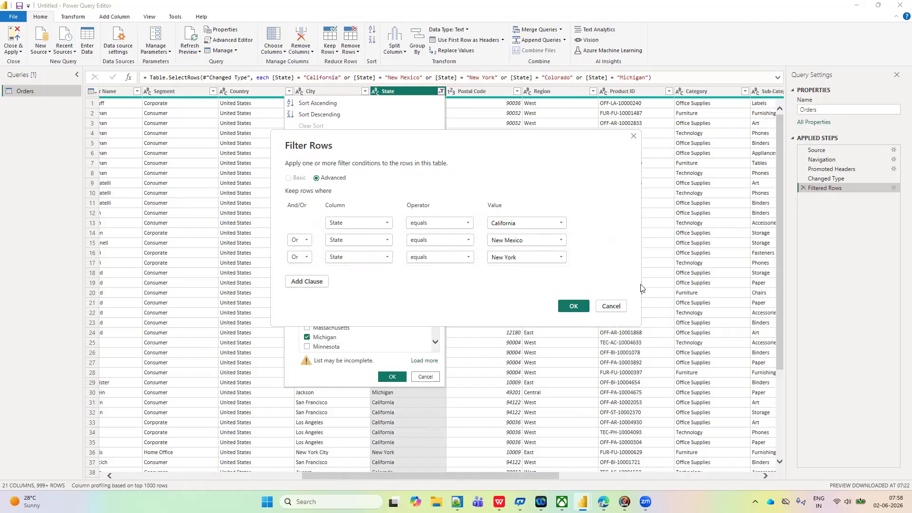
{"action": "left_click", "coordinate": [620, 256]}
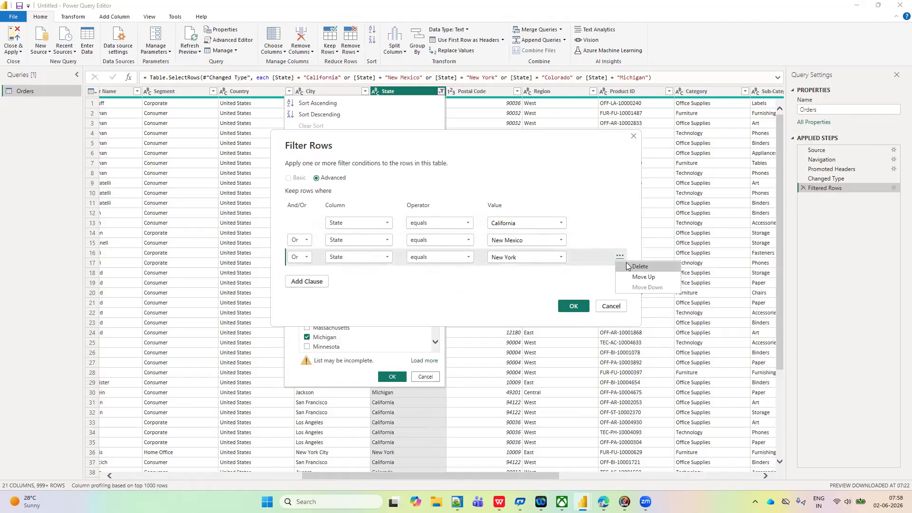
{"action": "left_click", "coordinate": [627, 267]}
{"action": "left_click", "coordinate": [618, 239]}
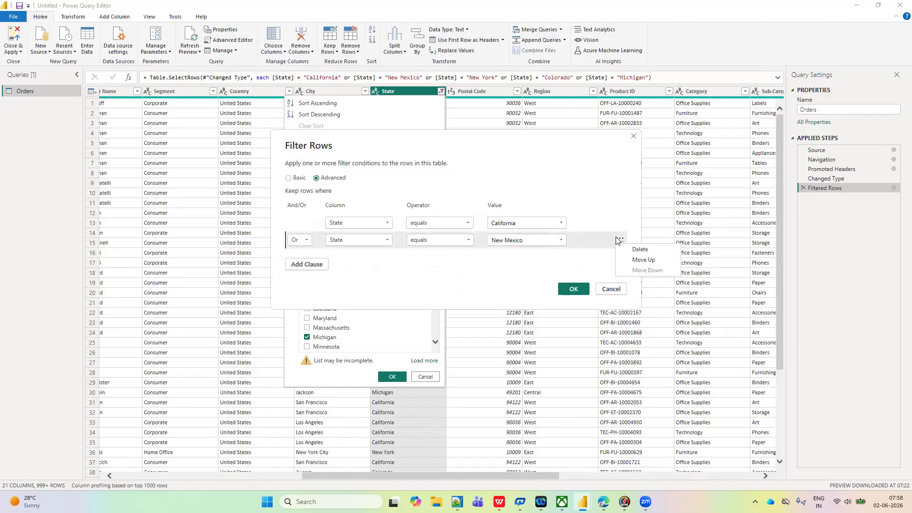
{"action": "left_click", "coordinate": [630, 250]}
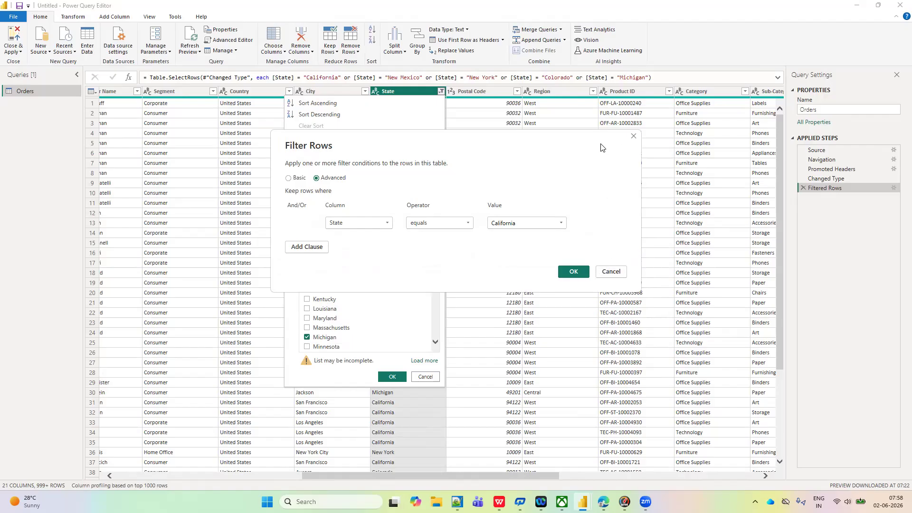
- Switch the filter settings to Basic, apply State does not equal California, and check the selection in the column's value list
{"action": "left_click", "coordinate": [288, 179]}
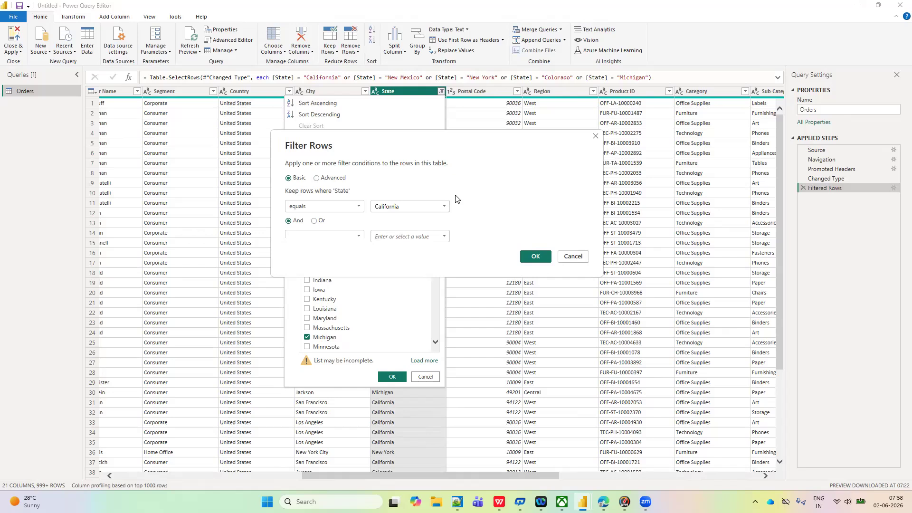
{"action": "left_click", "coordinate": [360, 206]}
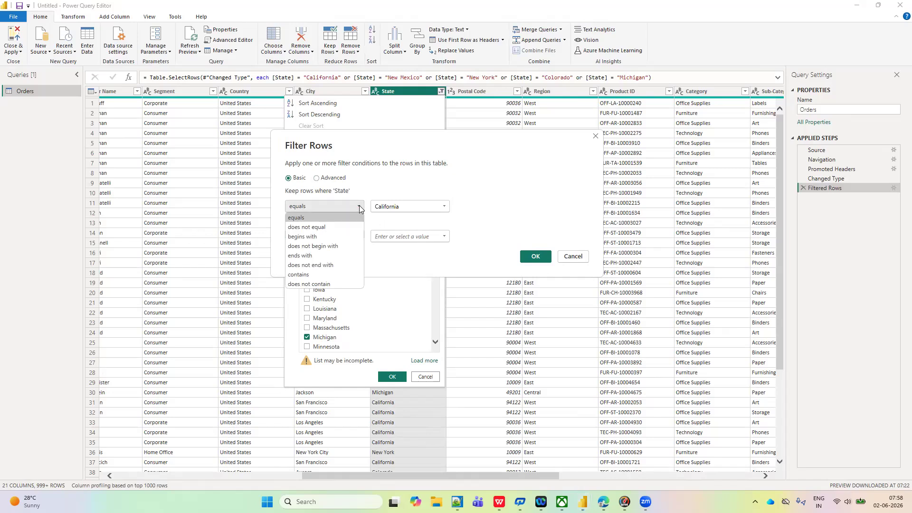
{"action": "left_click", "coordinate": [317, 228]}
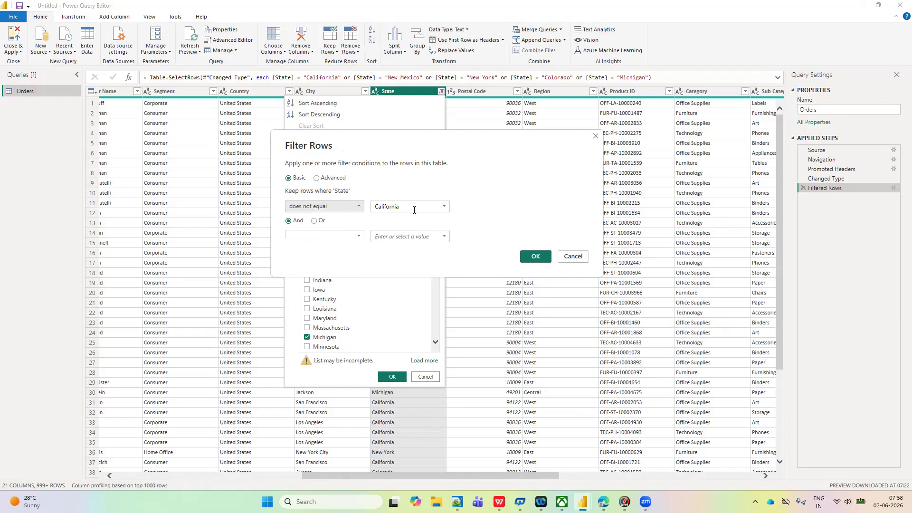
{"action": "left_click", "coordinate": [530, 258]}
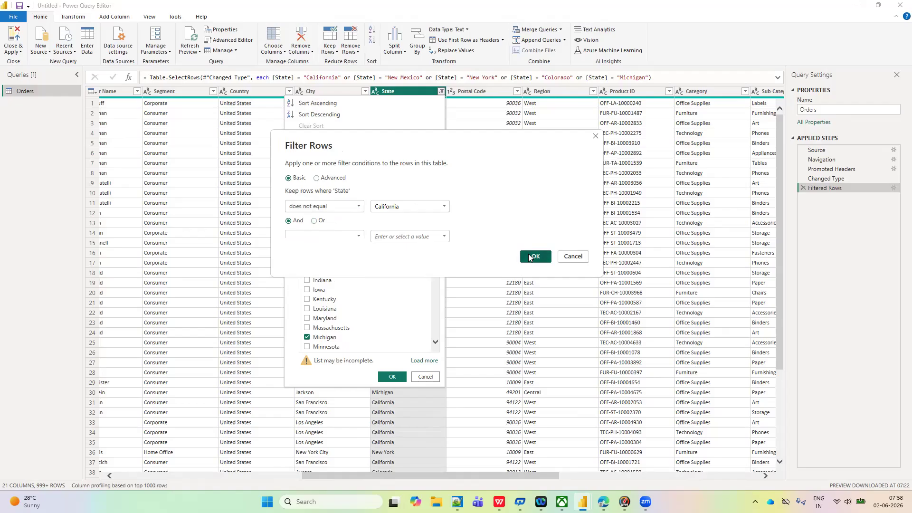
{"action": "left_click", "coordinate": [440, 91]}
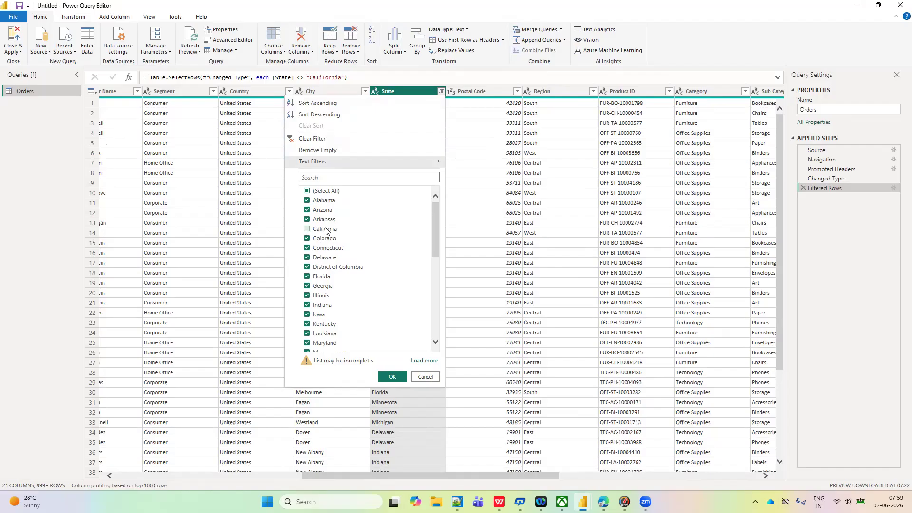
{"action": "left_click", "coordinate": [846, 205]}
- Change the Filtered Rows condition to State begins with A, apply it, and check the matching states in the rows and value list
{"action": "left_click", "coordinate": [894, 188]}
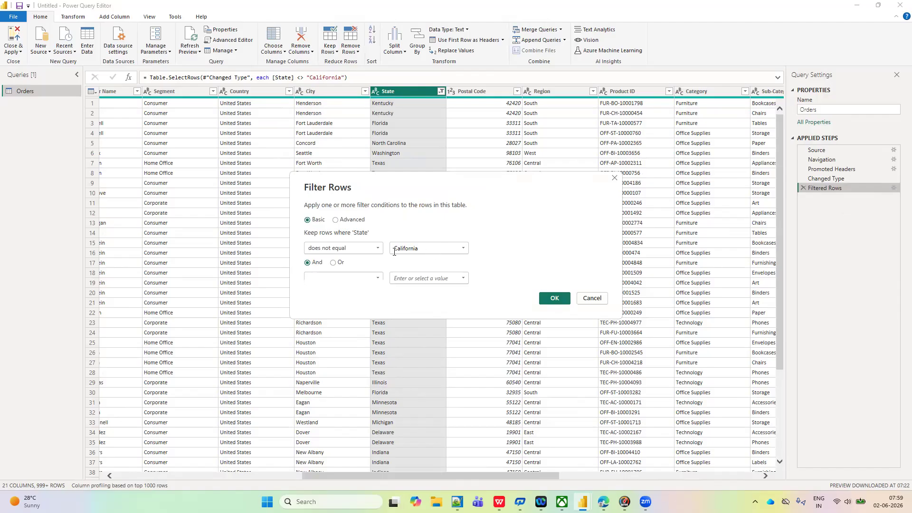
{"action": "left_click", "coordinate": [378, 249]}
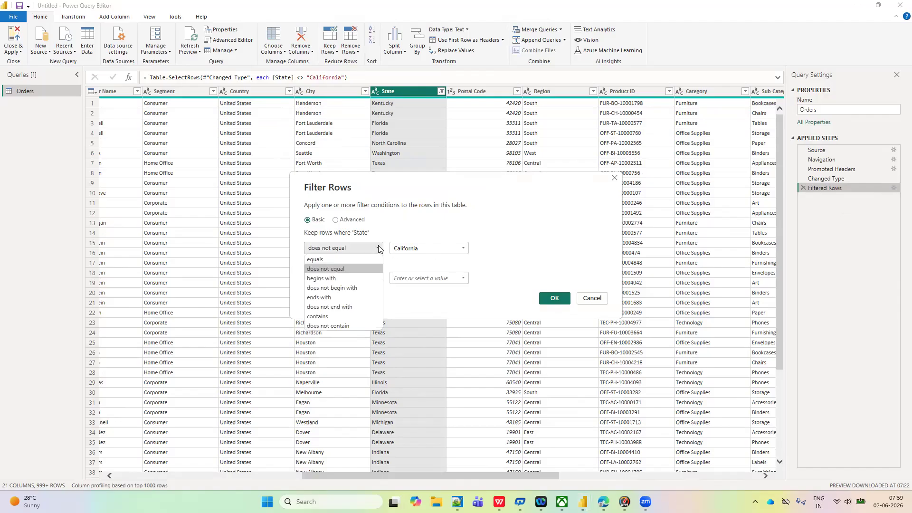
{"action": "left_click", "coordinate": [331, 283]}
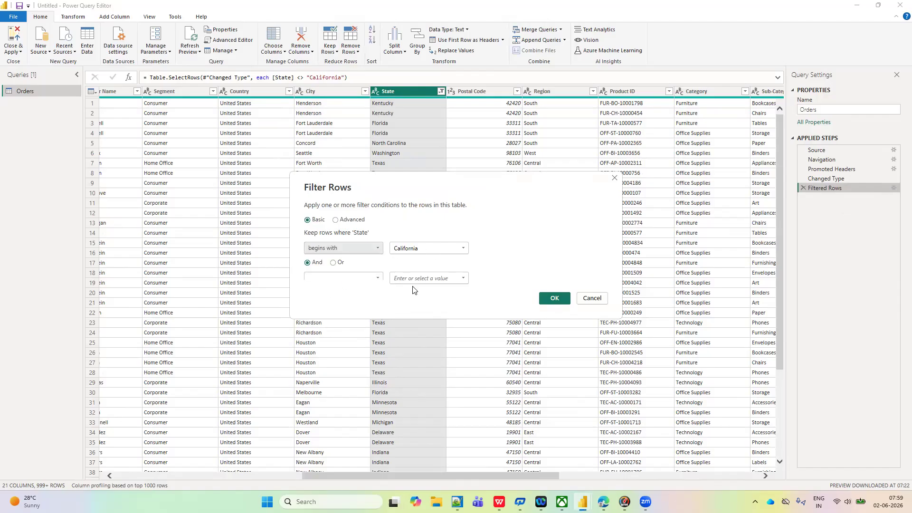
{"action": "left_click", "coordinate": [425, 248]}
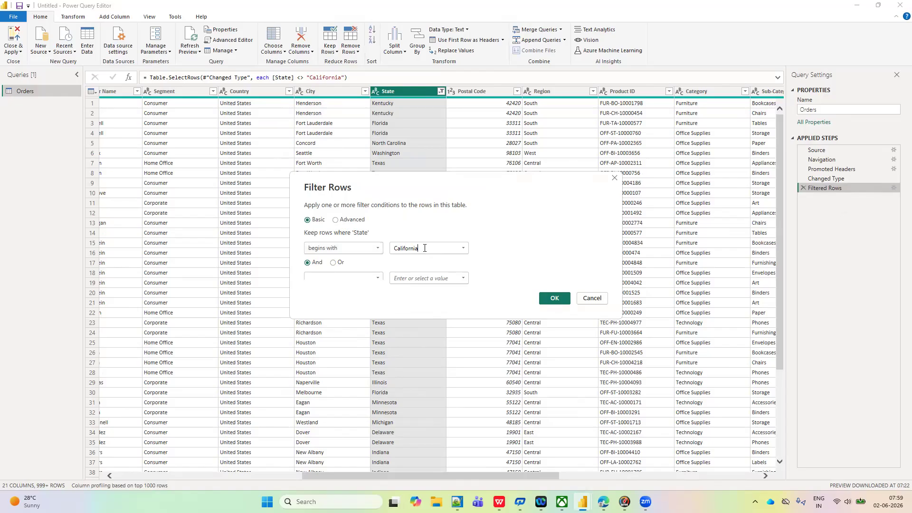
{"action": "key", "text": "BackSpace"}
{"action": "key", "text": "BackSpace"}
{"action": "key", "text": "BackSpace"}
{"action": "key", "text": "BackSpace"}
{"action": "key", "text": "BackSpace"}
{"action": "key", "text": "BackSpace"}
{"action": "key", "text": "BackSpace"}
{"action": "key", "text": "BackSpace"}
{"action": "key", "text": "Caps_Lock"}
{"action": "type", "text": "A"}
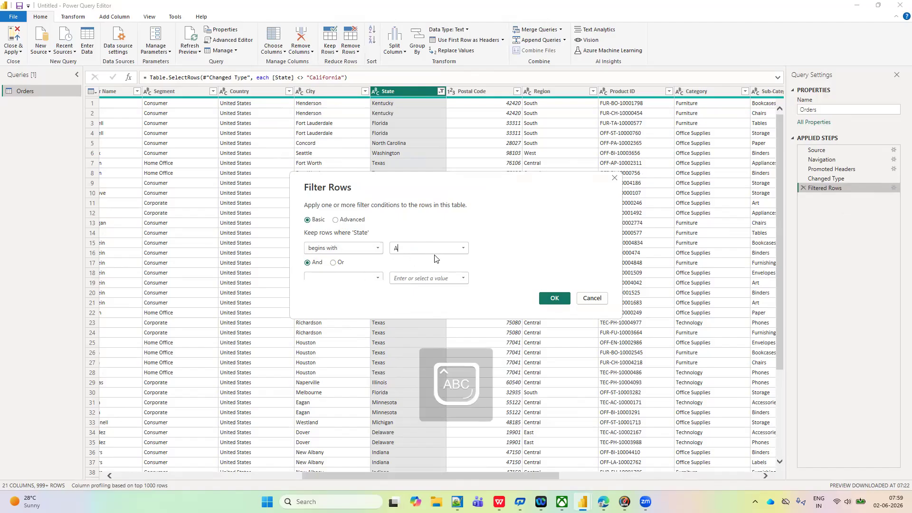
{"action": "left_click", "coordinate": [554, 298]}
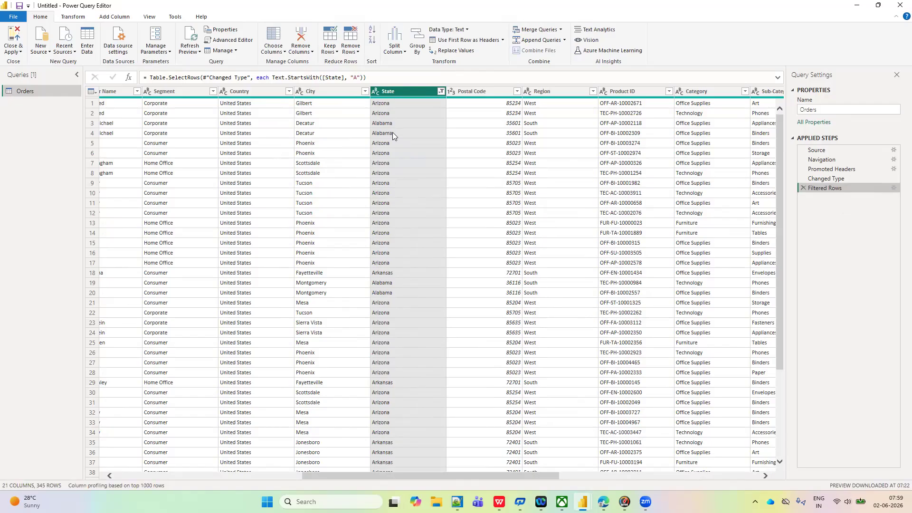
{"action": "scroll", "coordinate": [398, 285], "scroll_direction": "down", "scroll_amount": 17}
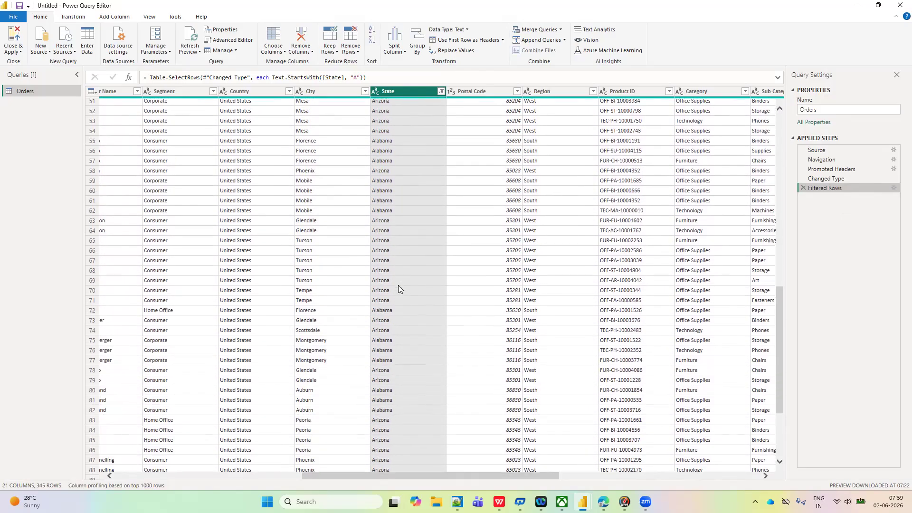
{"action": "left_click", "coordinate": [441, 91]}
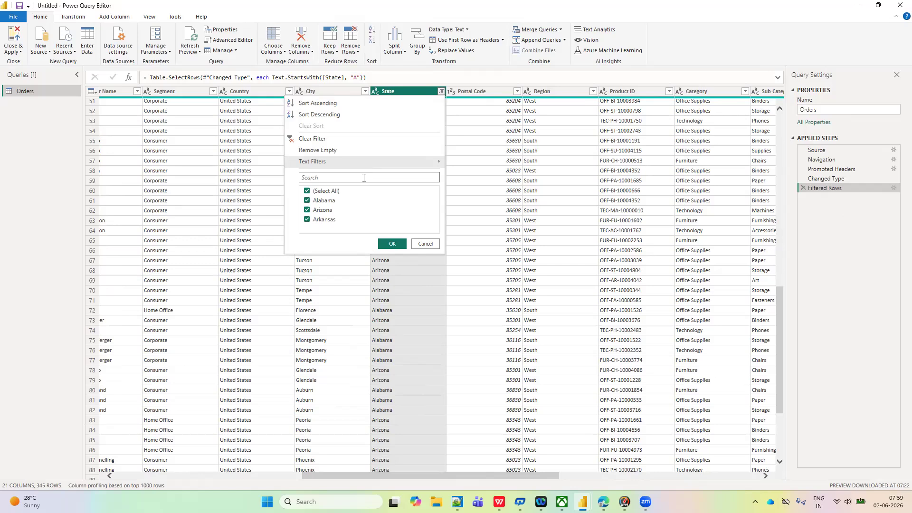
{"action": "left_click", "coordinate": [836, 237]}
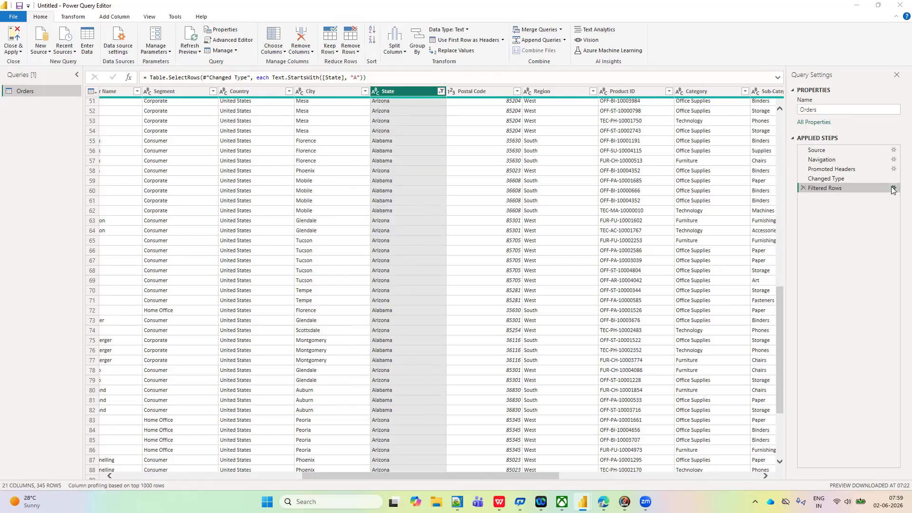
- Change the begins with value of the State filter to C, apply it, and check the column's value list
{"action": "left_click", "coordinate": [893, 188]}
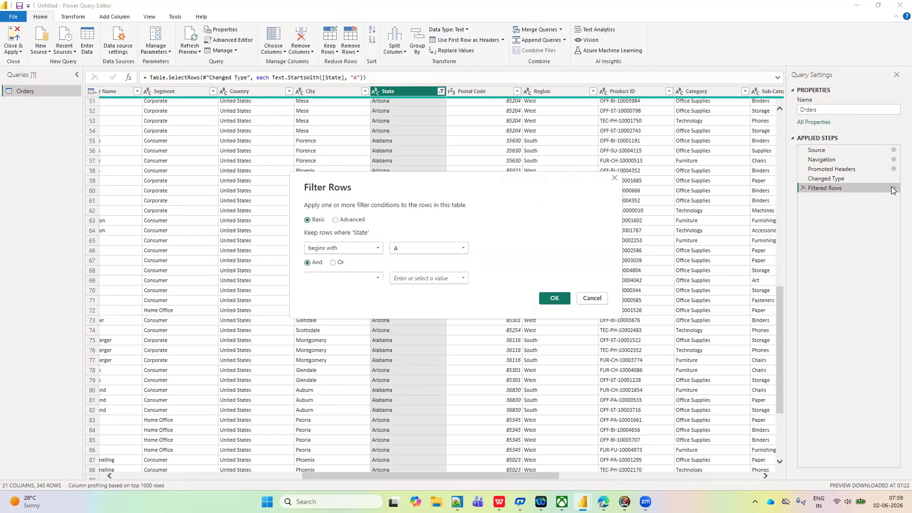
{"action": "left_click", "coordinate": [398, 250]}
{"action": "key", "text": "BackSpace"}
{"action": "left_click", "coordinate": [551, 300]}
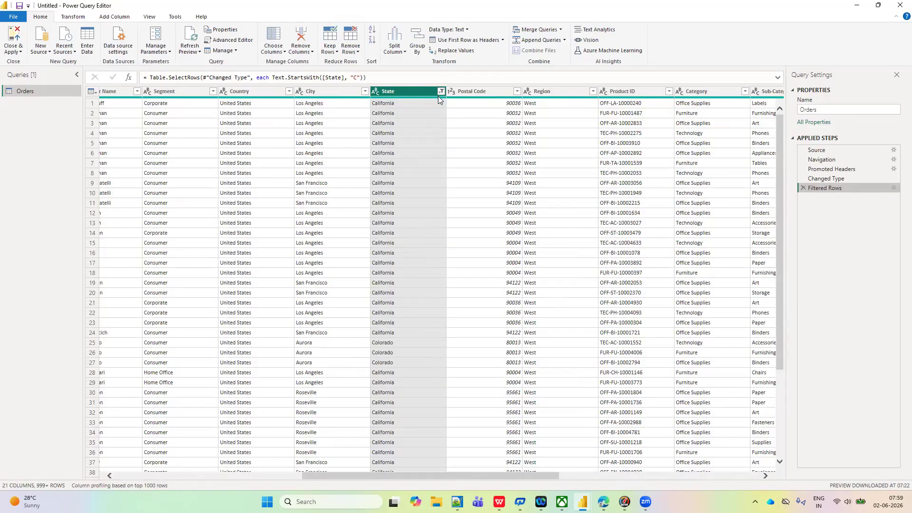
{"action": "left_click", "coordinate": [441, 92]}
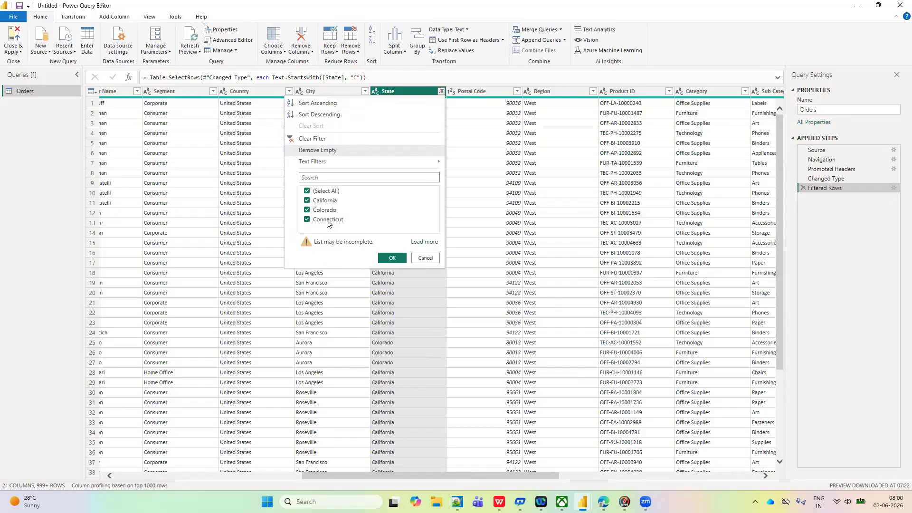
{"action": "left_click", "coordinate": [842, 257]}
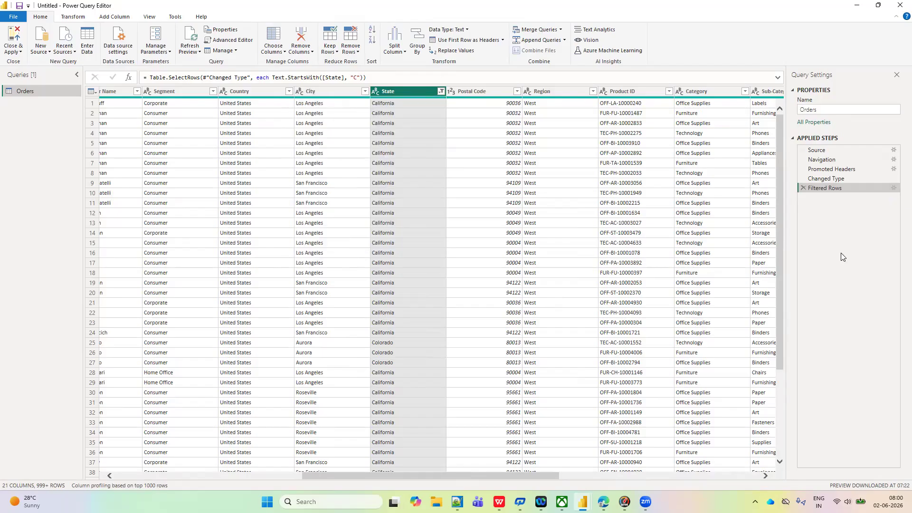
- Set the Filtered Rows condition to State does not begin with A, apply it, and check the column's value list
{"action": "left_click", "coordinate": [893, 187]}
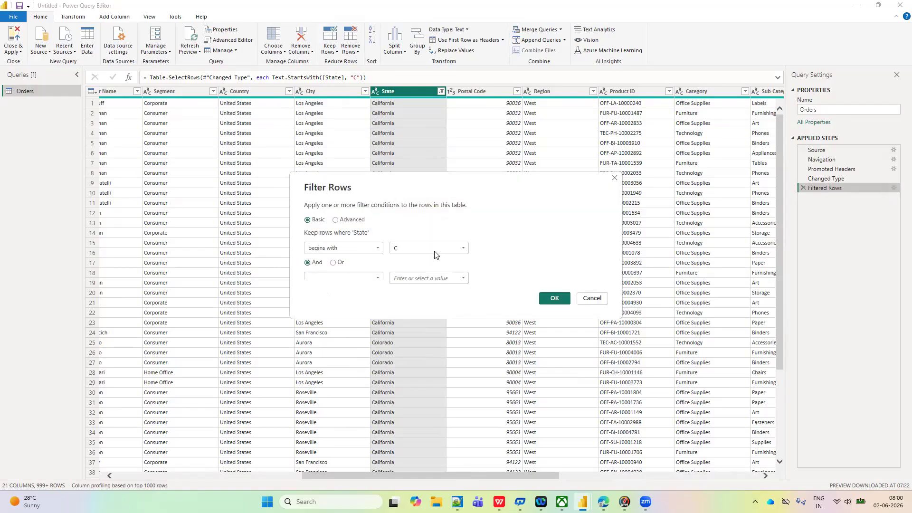
{"action": "left_click", "coordinate": [378, 249]}
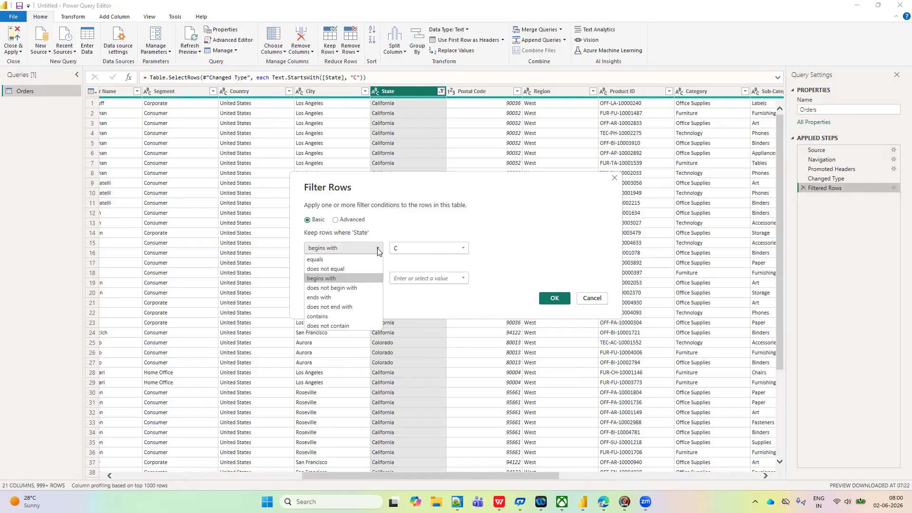
{"action": "left_click", "coordinate": [335, 288]}
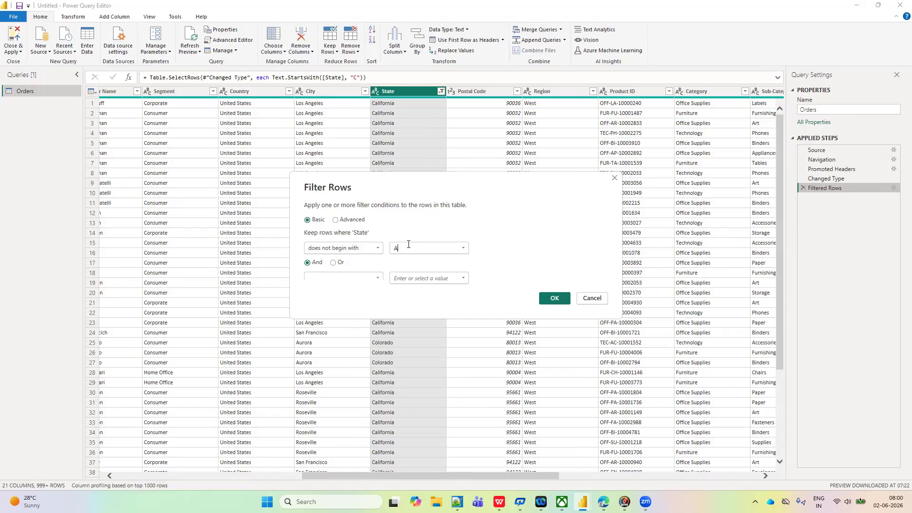
{"action": "left_click", "coordinate": [555, 298]}
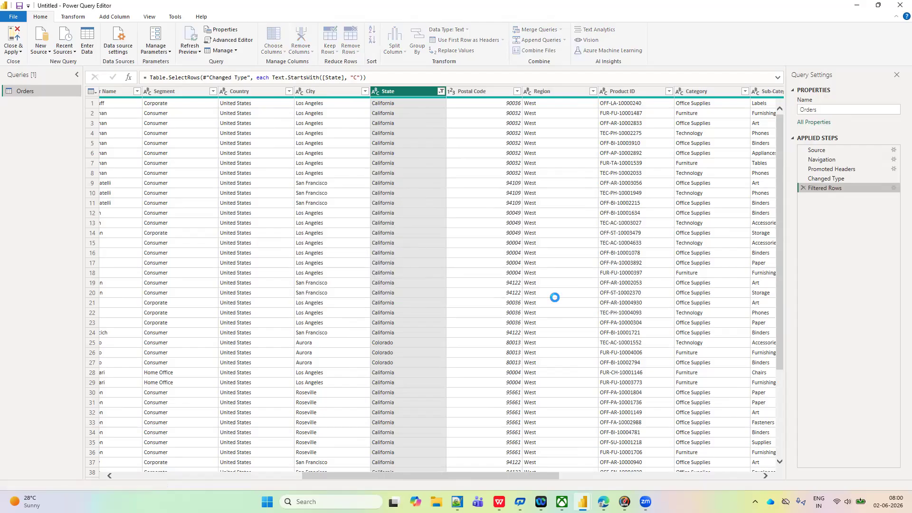
{"action": "left_click", "coordinate": [440, 92]}
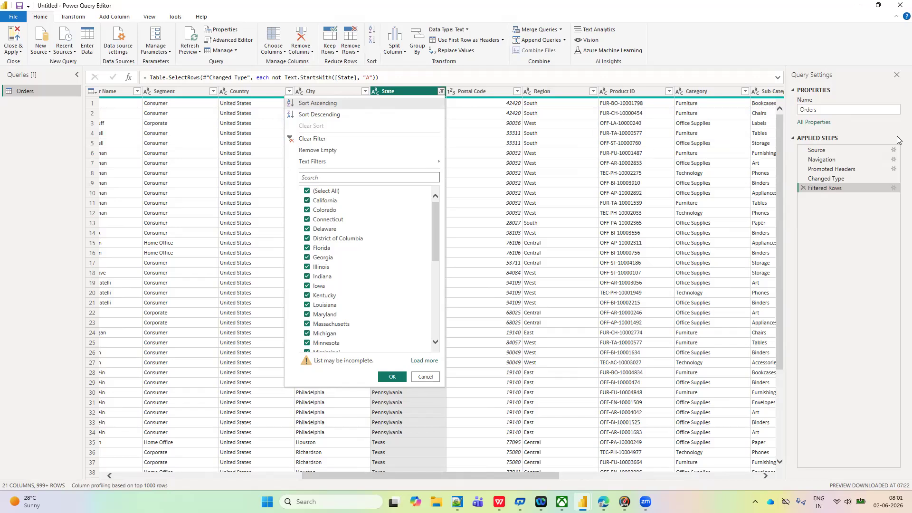
- Set the Filtered Rows condition to State ends with nia, apply it, and check the column's value list
{"action": "left_click", "coordinate": [893, 188]}
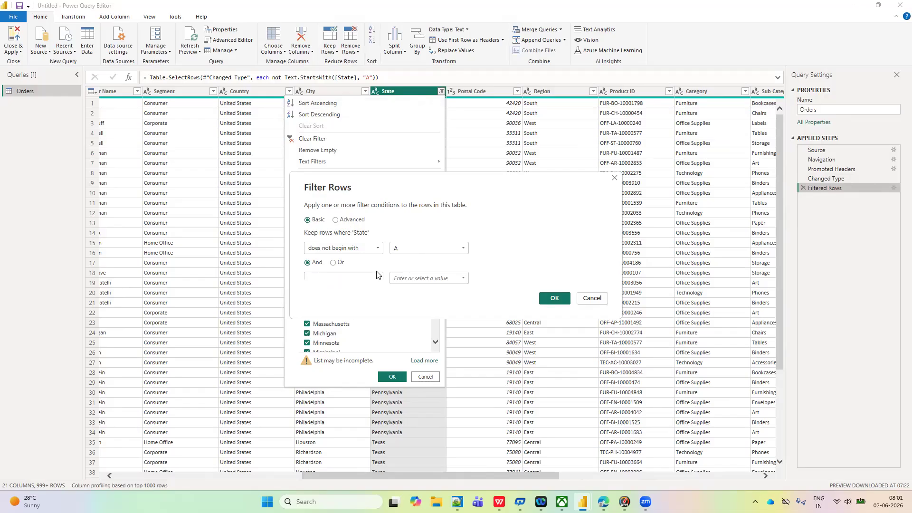
{"action": "left_click", "coordinate": [378, 250]}
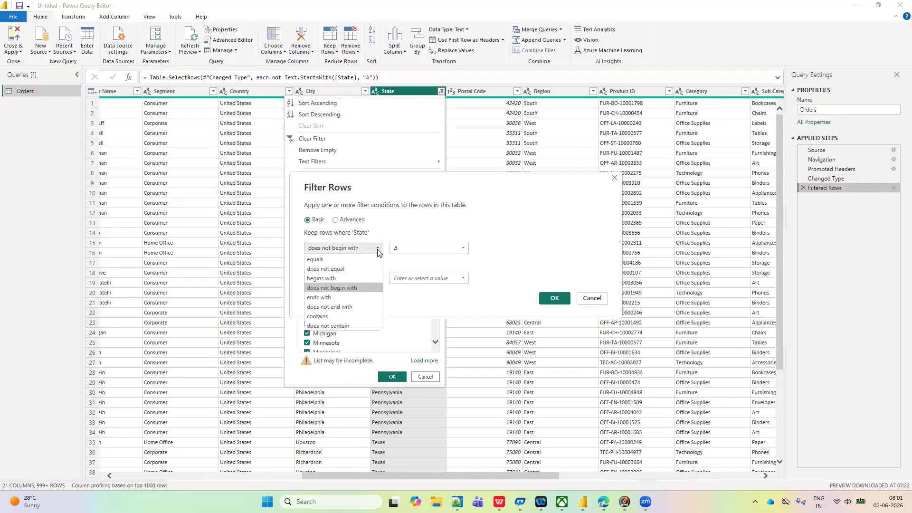
{"action": "left_click", "coordinate": [329, 298]}
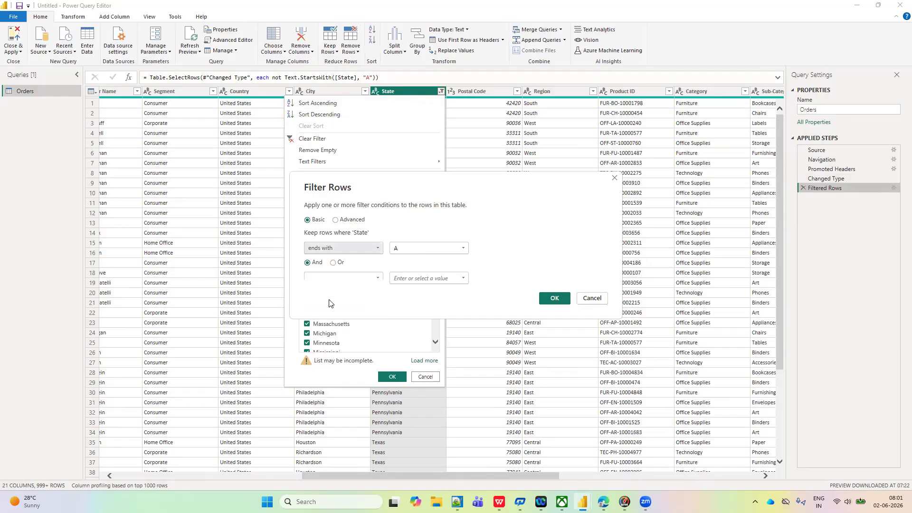
{"action": "left_click", "coordinate": [405, 247]}
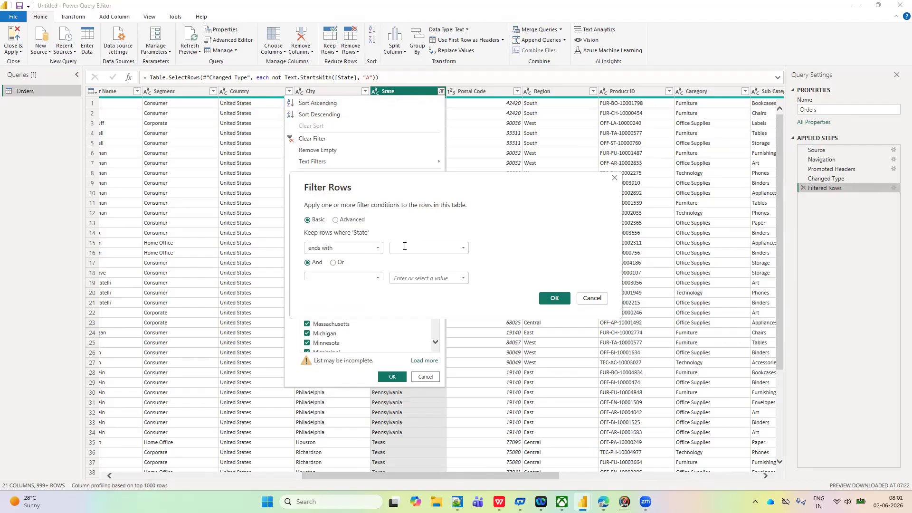
{"action": "key", "text": "Caps_Lock"}
{"action": "type", "text": "nia"}
{"action": "left_click", "coordinate": [554, 300]}
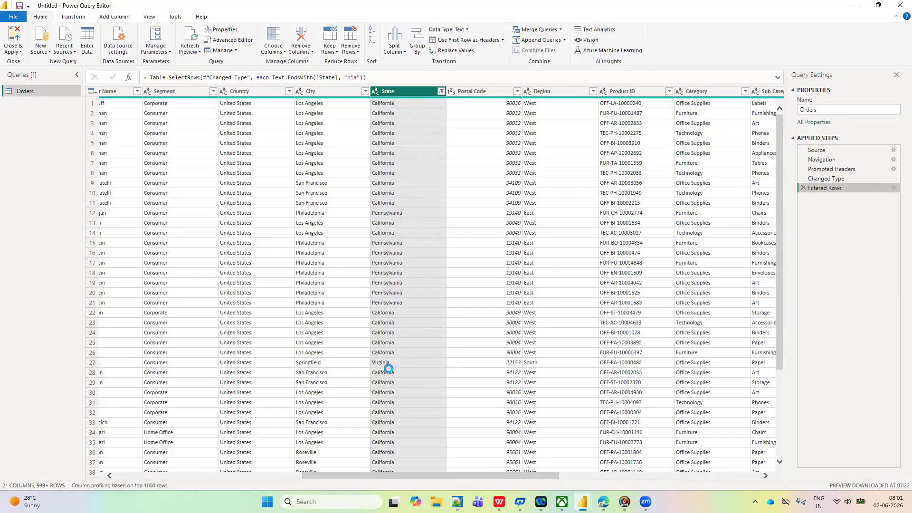
{"action": "left_click", "coordinate": [440, 92]}
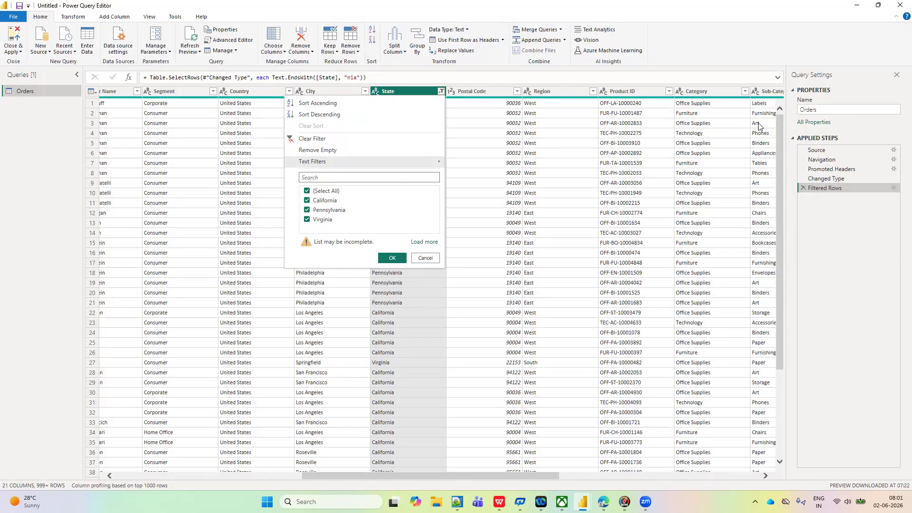
- Shorten the ends with value of the State filter to a, apply it, and look through the column's value list
{"action": "left_click", "coordinate": [894, 188]}
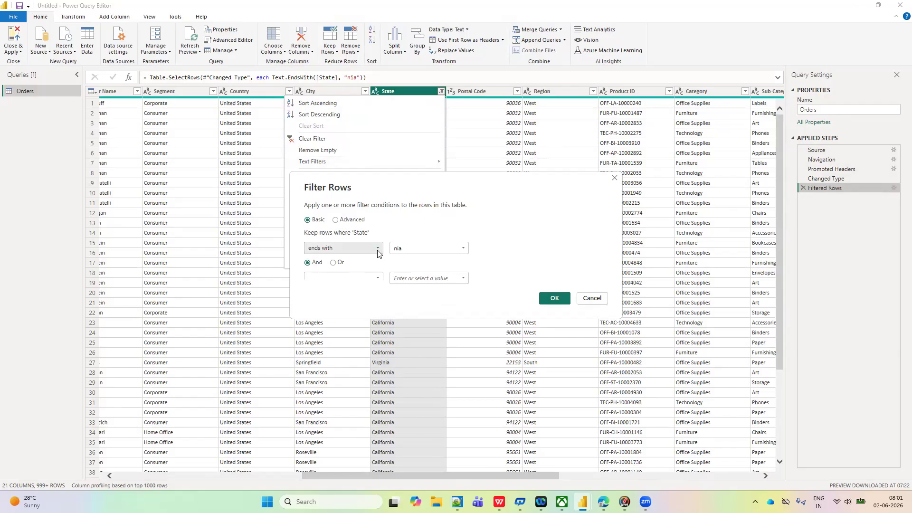
{"action": "key", "text": "BackSpace"}
{"action": "key", "text": "BackSpace"}
{"action": "type", "text": "a"}
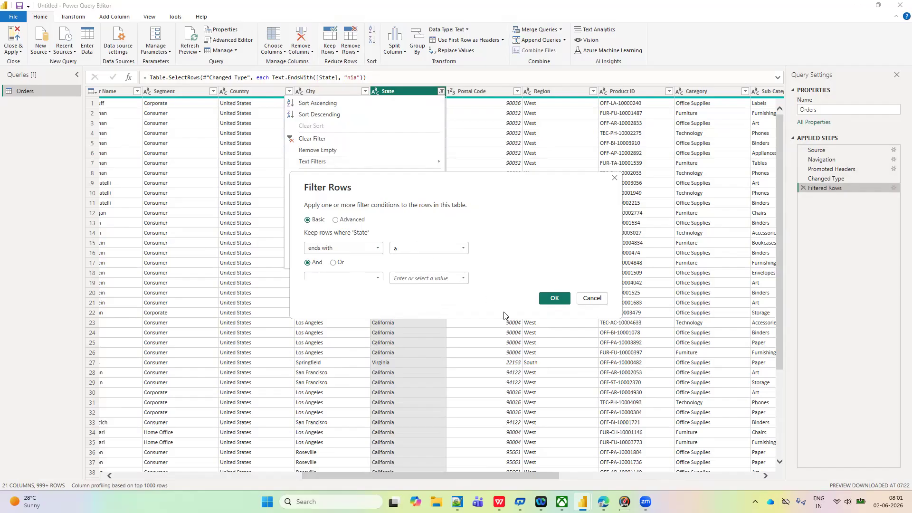
{"action": "left_click", "coordinate": [551, 299]}
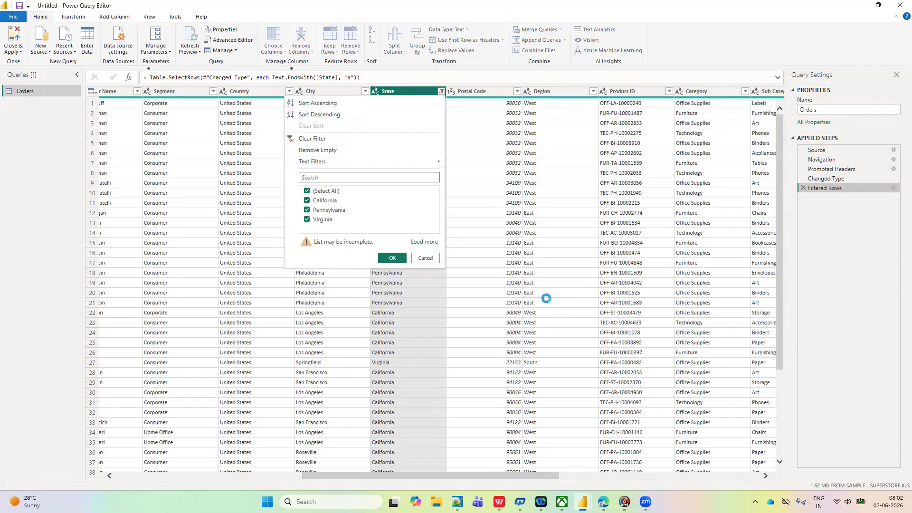
{"action": "left_click", "coordinate": [441, 92]}
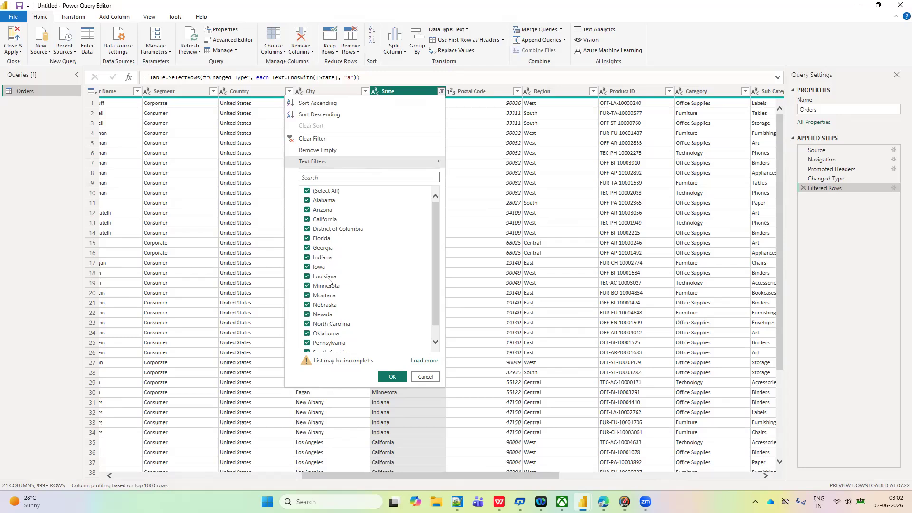
{"action": "scroll", "coordinate": [349, 272], "scroll_direction": "down", "scroll_amount": 1}
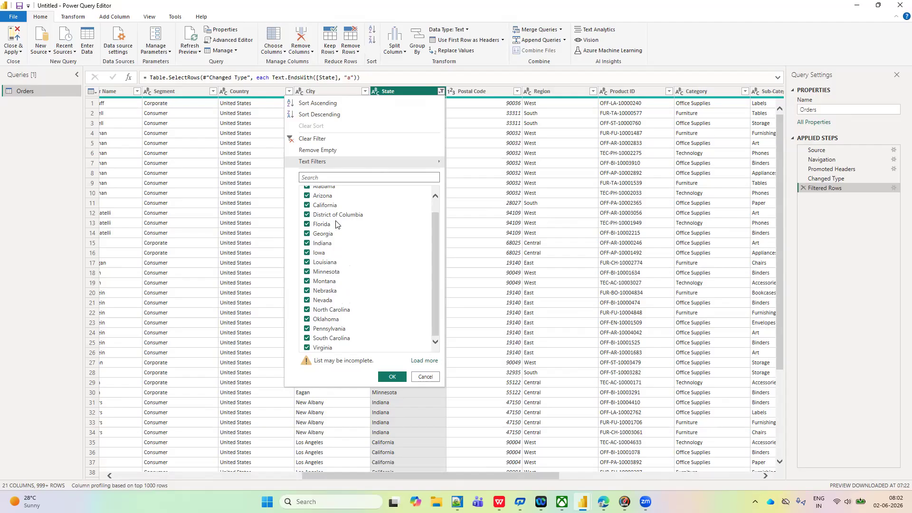
- Set the Filtered Rows condition to State does not end with nia, apply it, and check the column's value list
{"action": "left_click", "coordinate": [893, 188]}
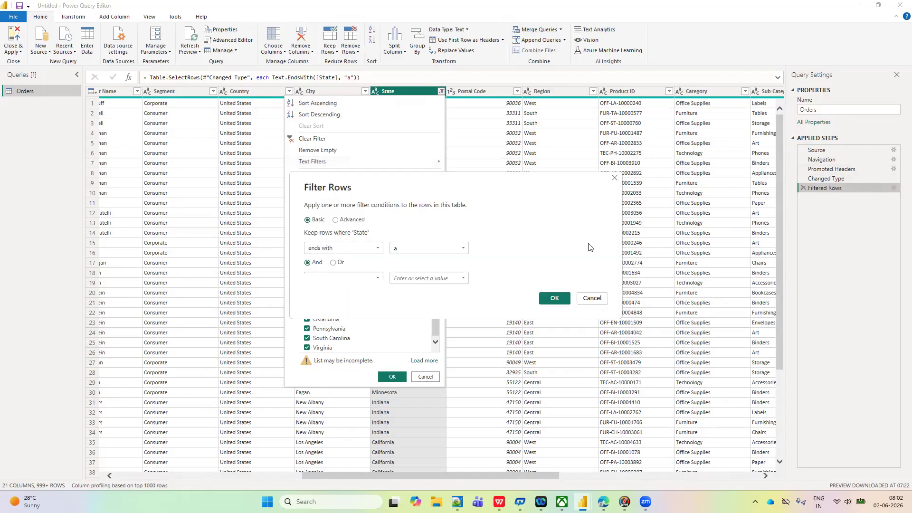
{"action": "left_click", "coordinate": [376, 250]}
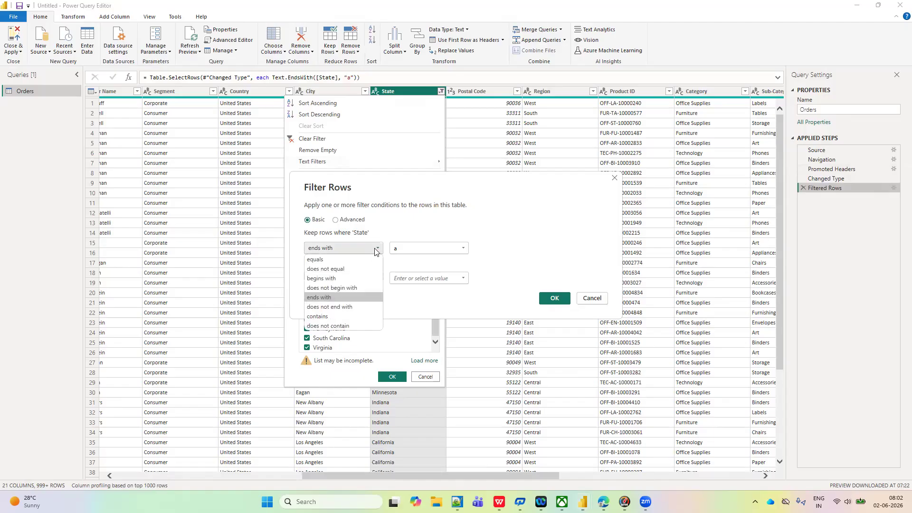
{"action": "left_click", "coordinate": [339, 308]}
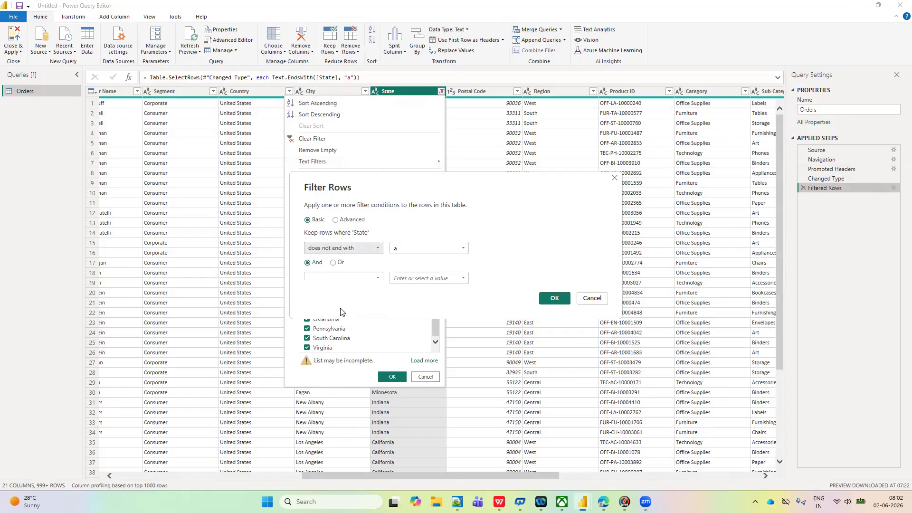
{"action": "left_click", "coordinate": [404, 248]}
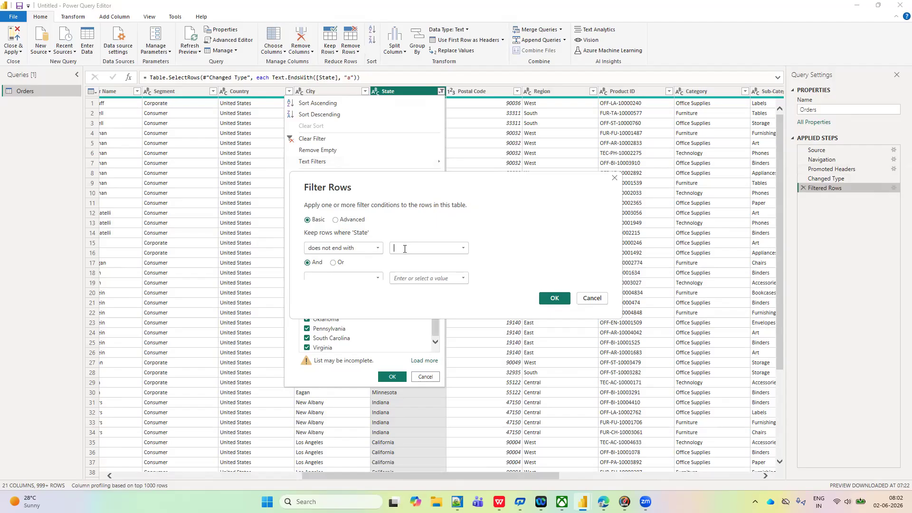
{"action": "type", "text": "nia"}
{"action": "left_click", "coordinate": [552, 298]}
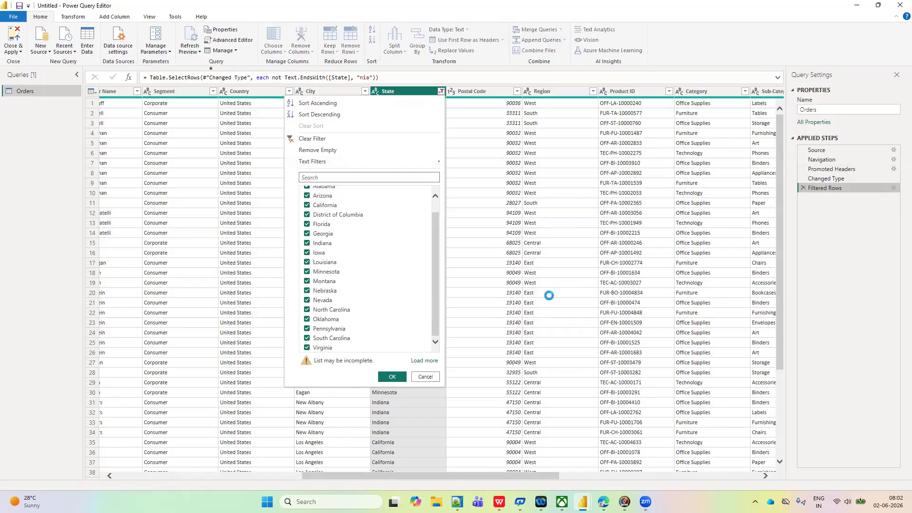
{"action": "left_click", "coordinate": [441, 91]}
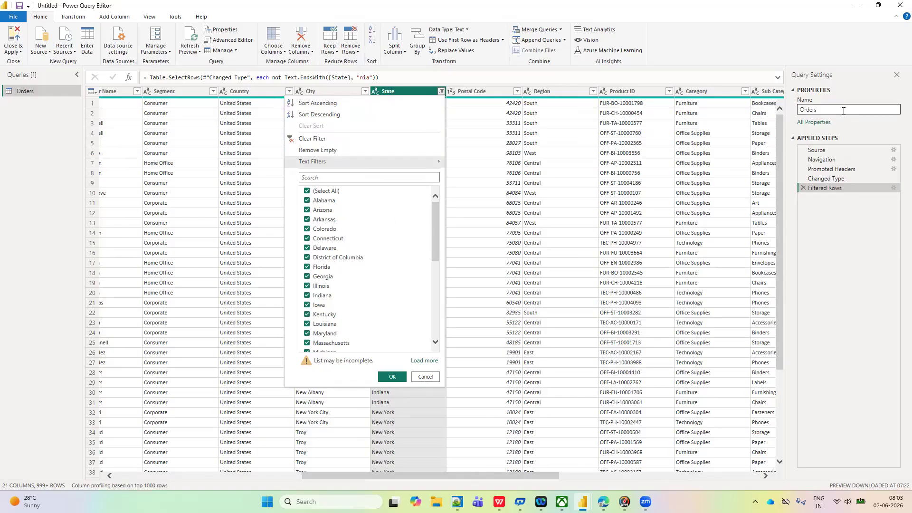
{"action": "left_click", "coordinate": [893, 188]}
{"action": "left_click", "coordinate": [893, 188]}
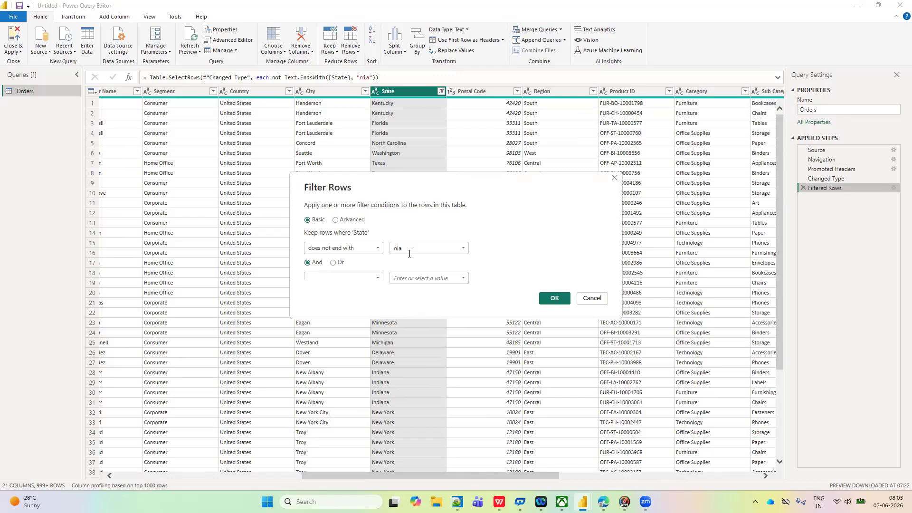
{"action": "left_click", "coordinate": [379, 249]}
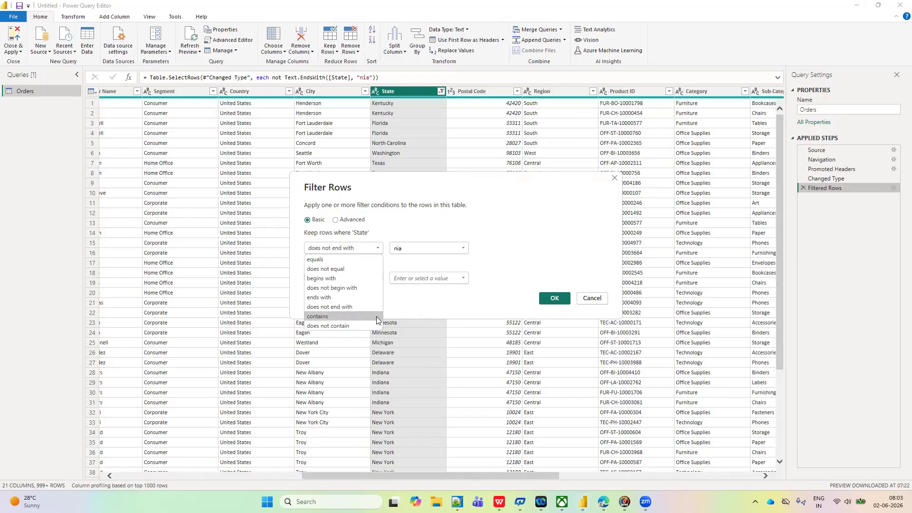
{"action": "left_click", "coordinate": [616, 179]}
- Filter the Customer Name column to rows containing the chosen customer name, check the column's value list, and accept it with all values selected
{"action": "scroll", "coordinate": [660, 208], "scroll_direction": "right", "scroll_amount": 5}
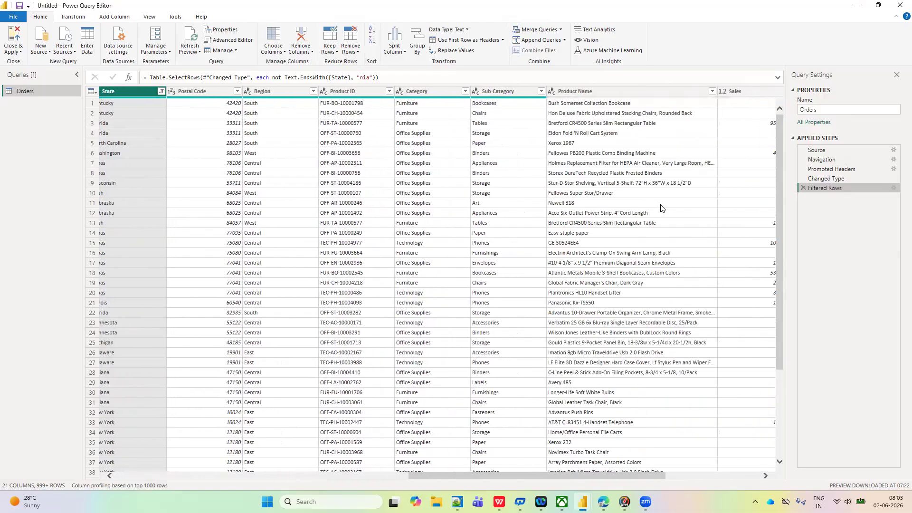
{"action": "scroll", "coordinate": [661, 208], "scroll_direction": "right", "scroll_amount": 3}
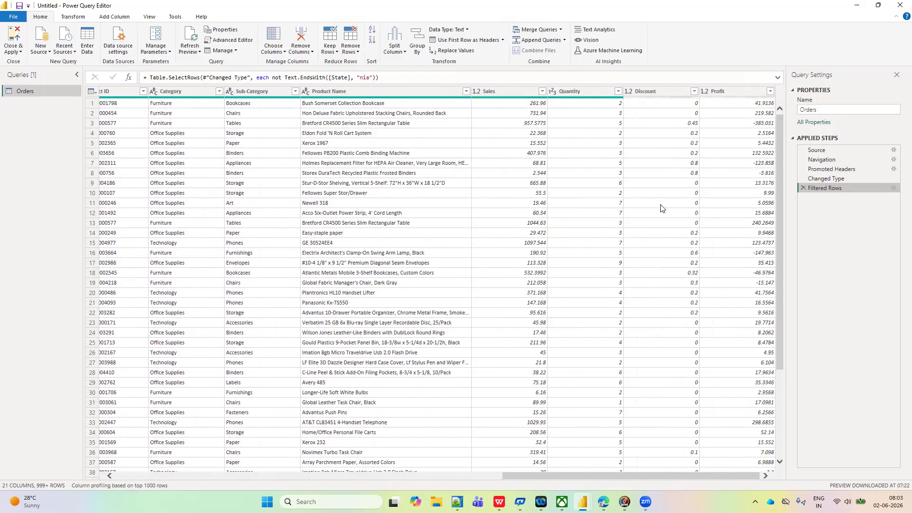
{"action": "scroll", "coordinate": [660, 208], "scroll_direction": "left", "scroll_amount": 6}
{"action": "scroll", "coordinate": [660, 208], "scroll_direction": "left", "scroll_amount": 5}
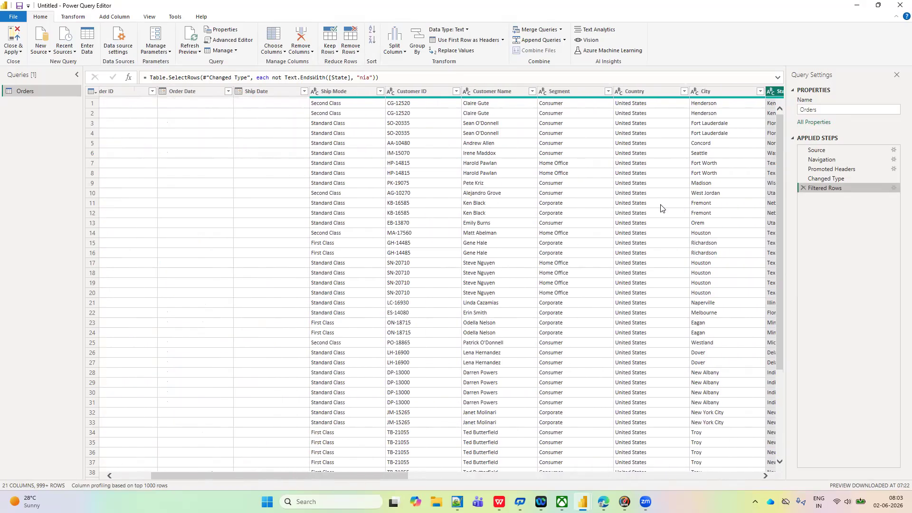
{"action": "left_click", "coordinate": [494, 91]}
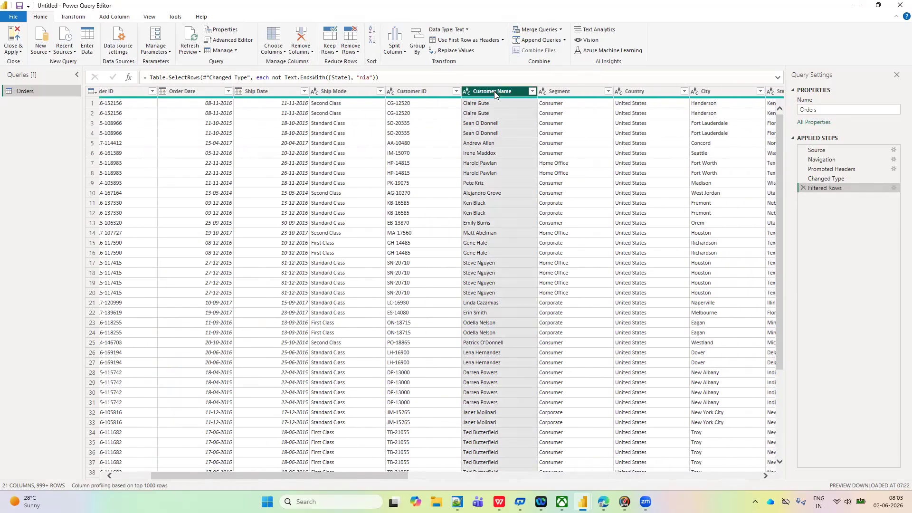
{"action": "left_click", "coordinate": [532, 91]}
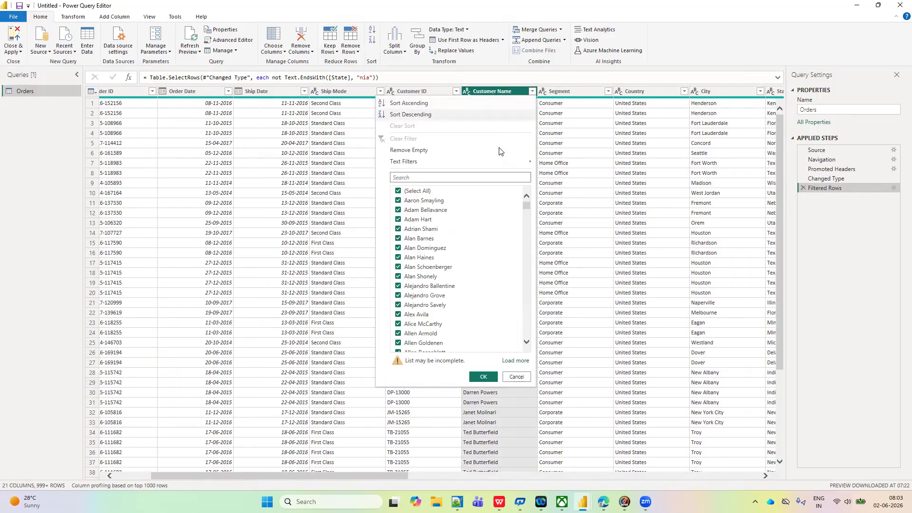
{"action": "mouse_move", "coordinate": [432, 166]}
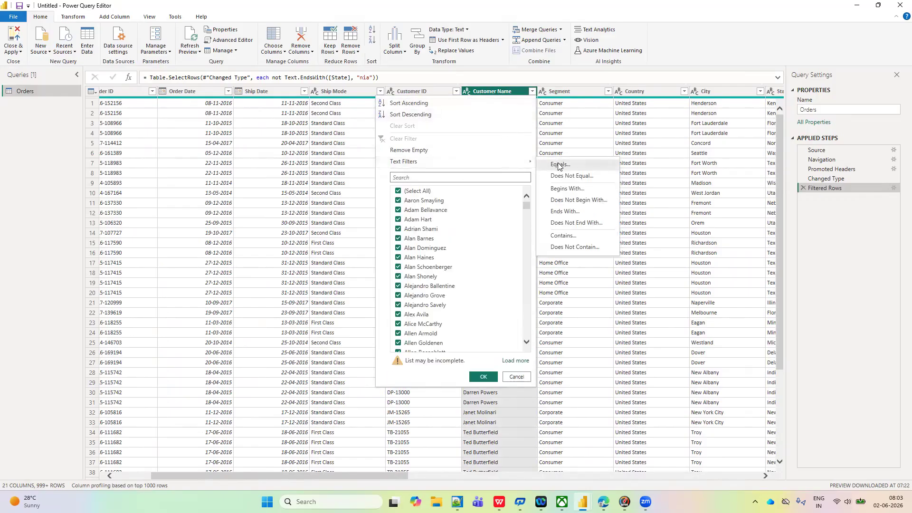
{"action": "left_click", "coordinate": [564, 236]}
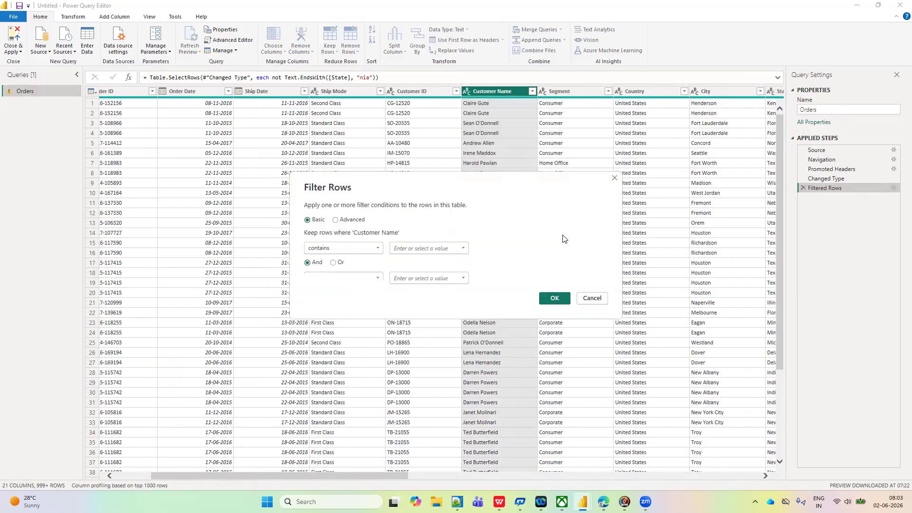
{"action": "left_click", "coordinate": [407, 248]}
{"action": "type", "text": "Allen"}
{"action": "left_click", "coordinate": [552, 299]}
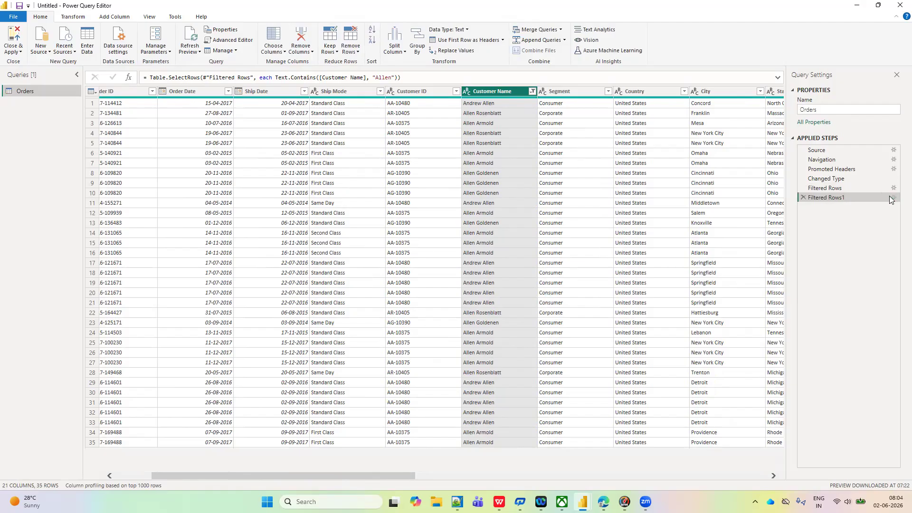
{"action": "left_click", "coordinate": [532, 92]}
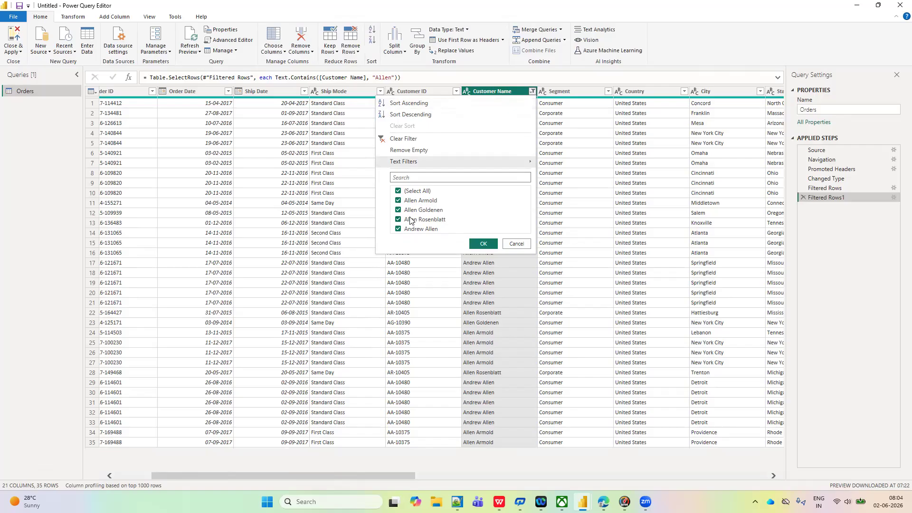
{"action": "left_click", "coordinate": [490, 244]}
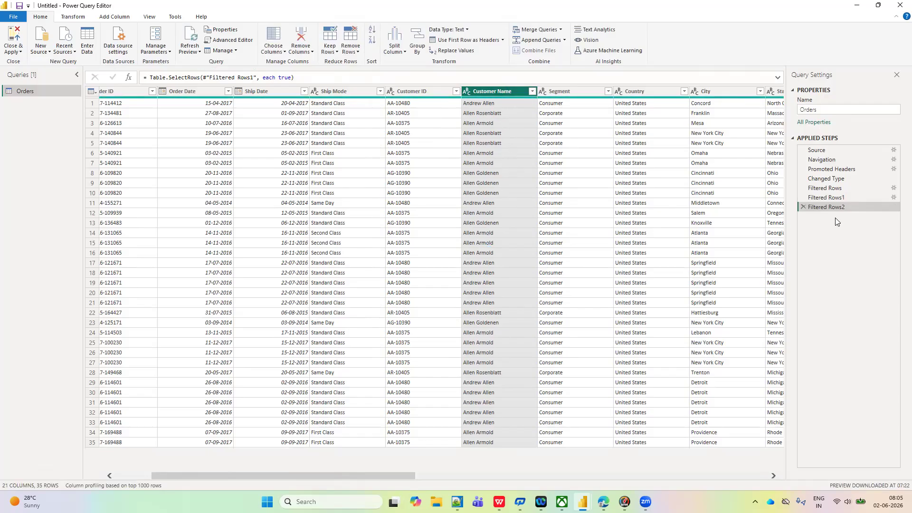
- Try a contains New text filter on the Customer Name column, and delete the filter step it adds
{"action": "left_click", "coordinate": [532, 91]}
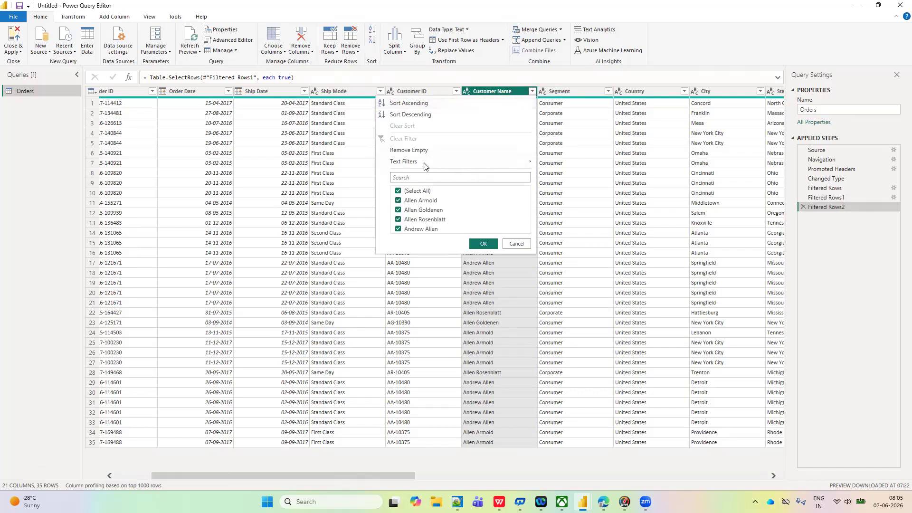
{"action": "mouse_move", "coordinate": [424, 165]}
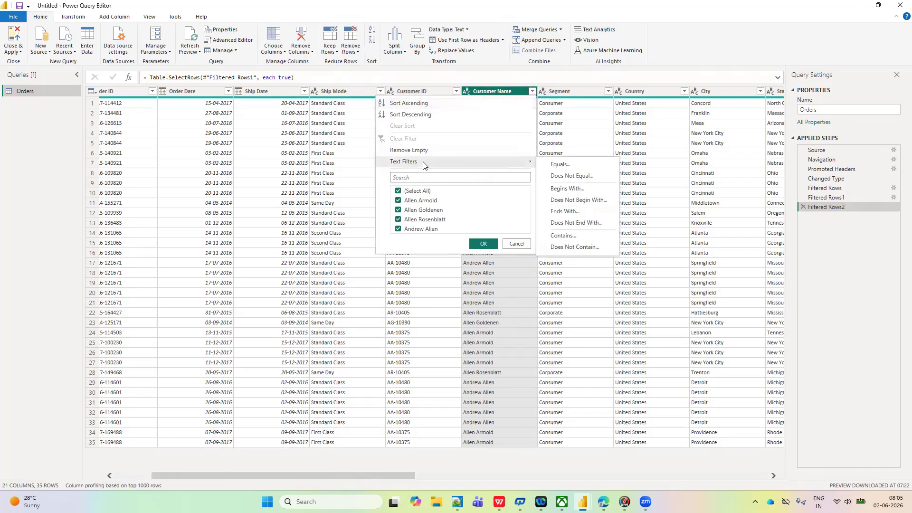
{"action": "left_click", "coordinate": [563, 236]}
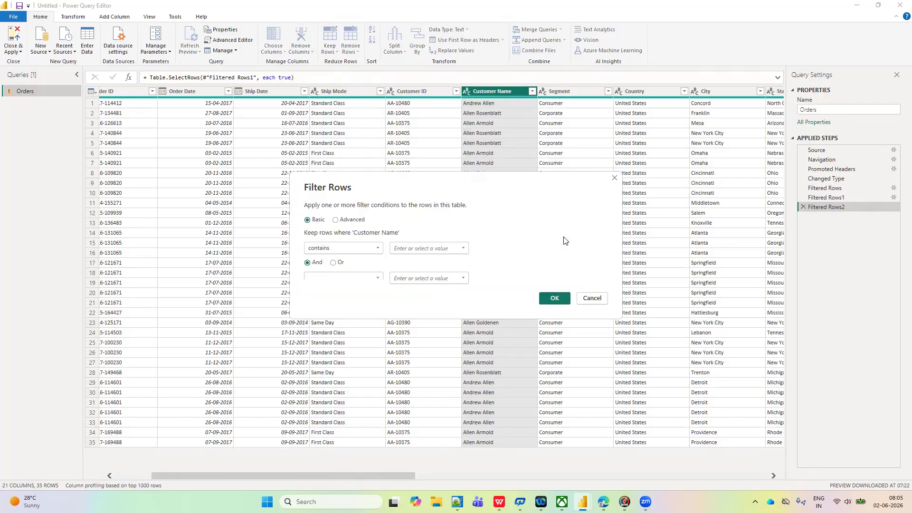
{"action": "left_click", "coordinate": [402, 248]}
{"action": "left_click", "coordinate": [547, 300]}
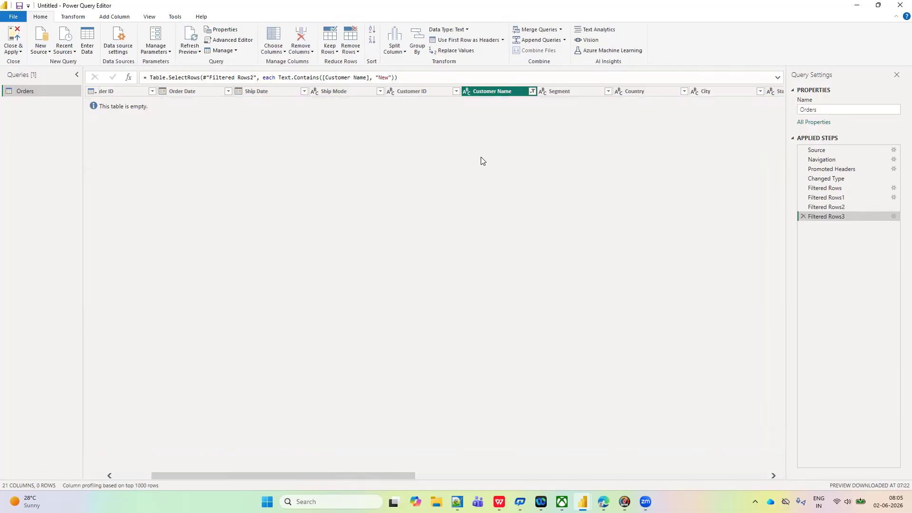
{"action": "left_click", "coordinate": [803, 217]}
- Filter the State column to values containing New on top of the existing filter steps
{"action": "scroll", "coordinate": [353, 201], "scroll_direction": "left", "scroll_amount": 2}
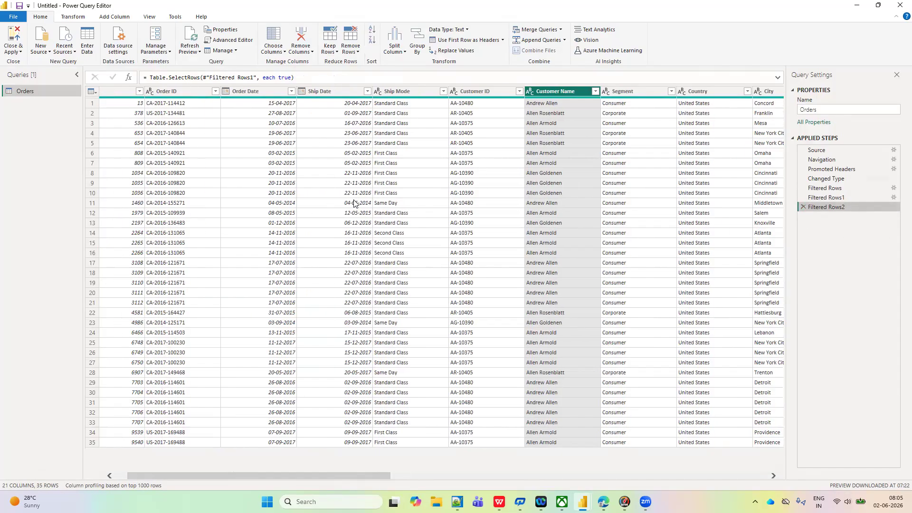
{"action": "scroll", "coordinate": [353, 203], "scroll_direction": "right", "scroll_amount": 4}
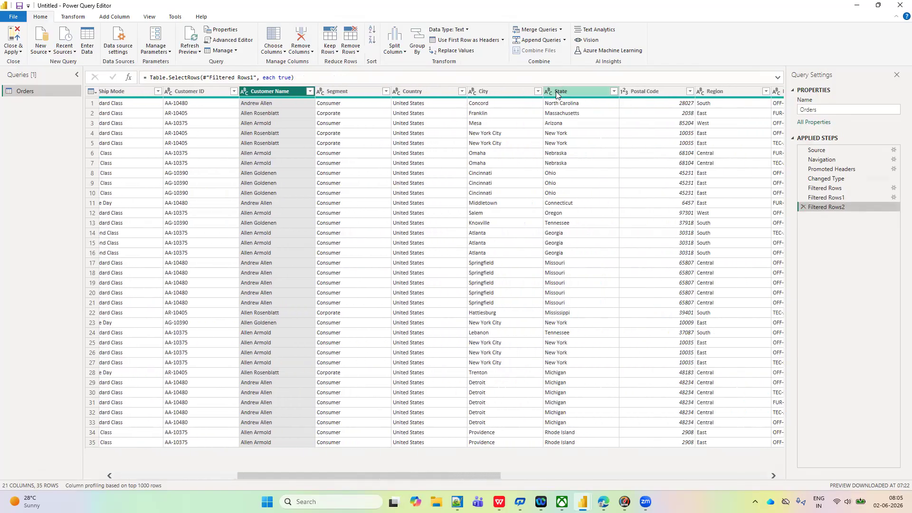
{"action": "left_click", "coordinate": [589, 91]}
{"action": "left_click", "coordinate": [613, 92]}
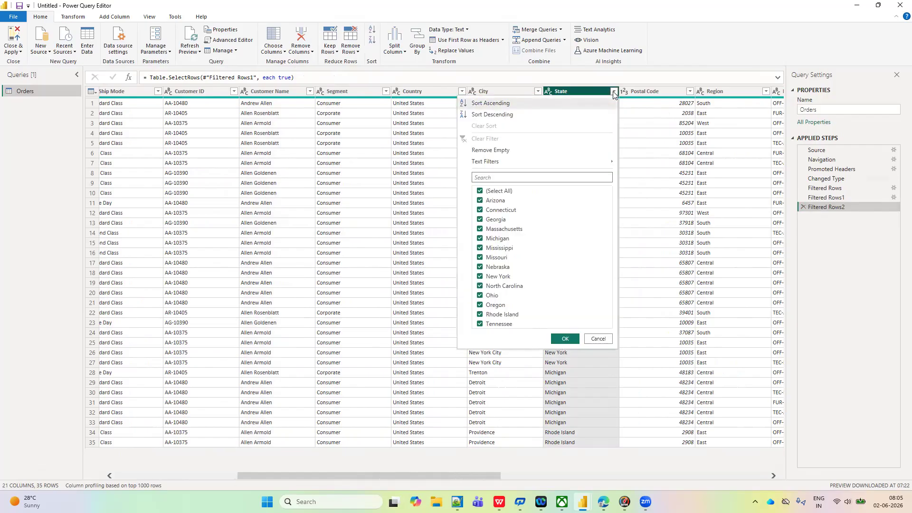
{"action": "mouse_move", "coordinate": [519, 167]}
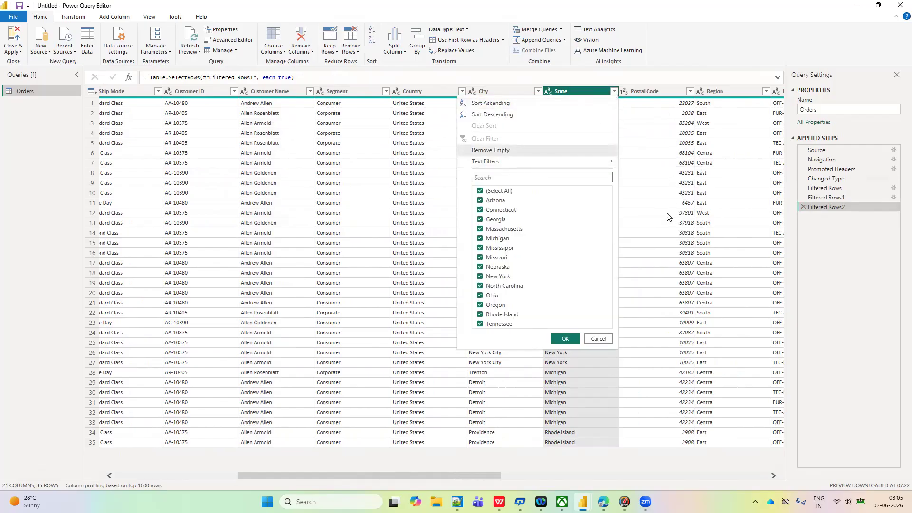
{"action": "mouse_move", "coordinate": [584, 160]}
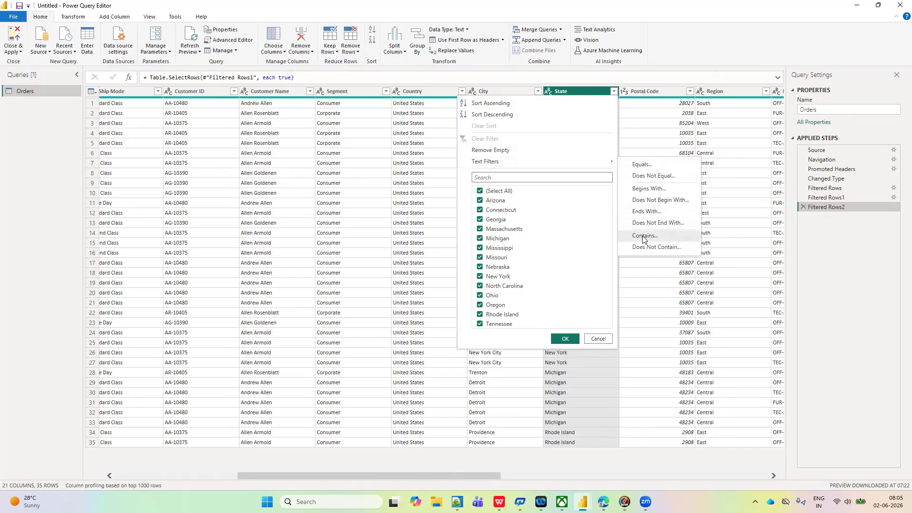
{"action": "left_click", "coordinate": [644, 237]}
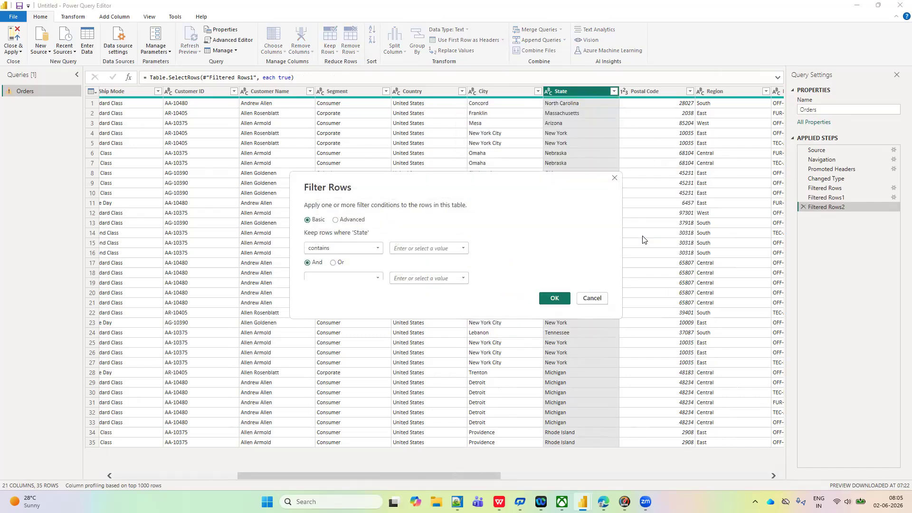
{"action": "left_click", "coordinate": [409, 252]}
{"action": "left_click", "coordinate": [555, 298]}
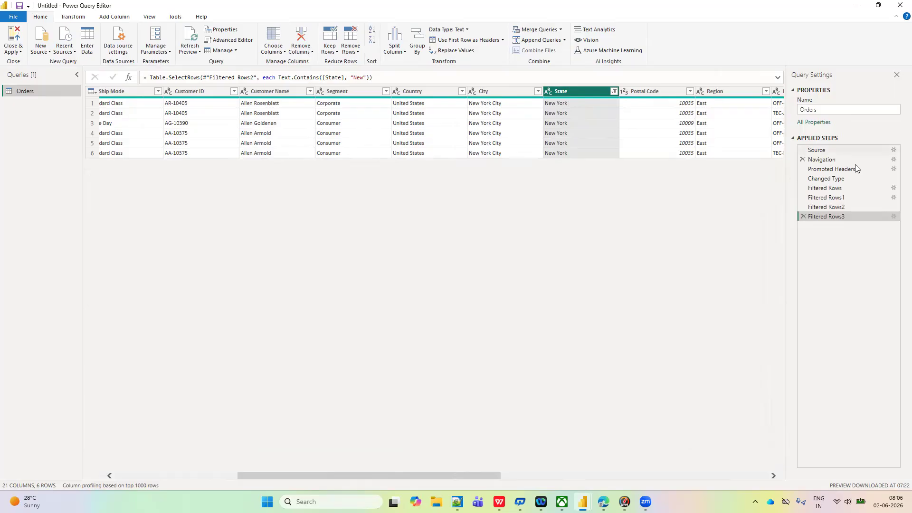
- Delete all the filter steps from the applied steps, back to Changed Type
{"action": "left_click", "coordinate": [802, 216]}
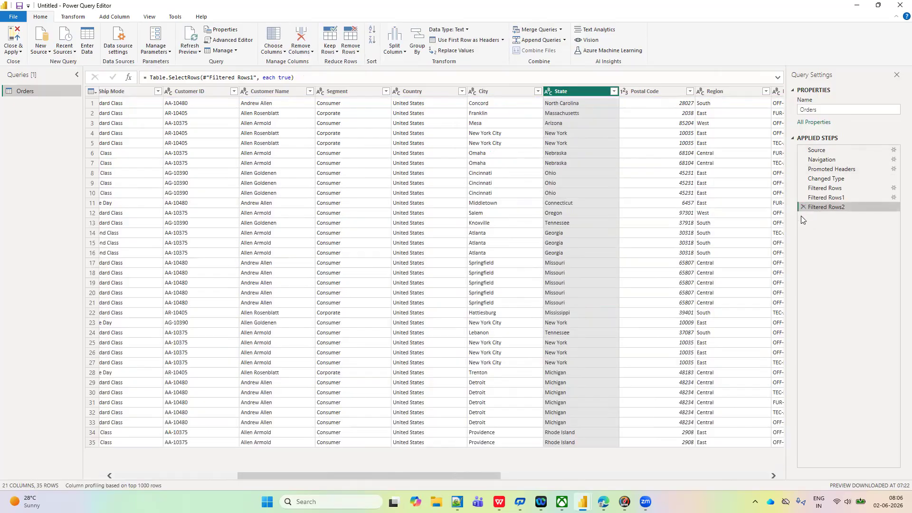
{"action": "left_click", "coordinate": [802, 208]}
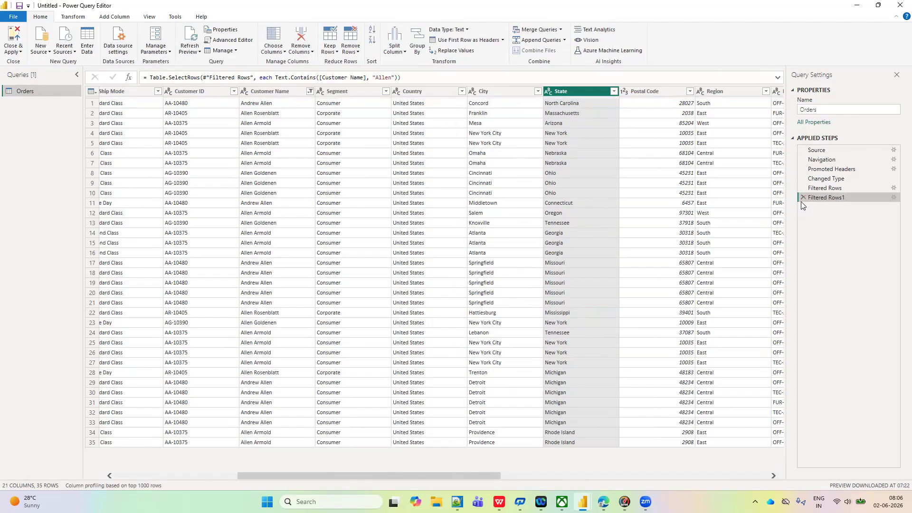
{"action": "left_click", "coordinate": [802, 197]}
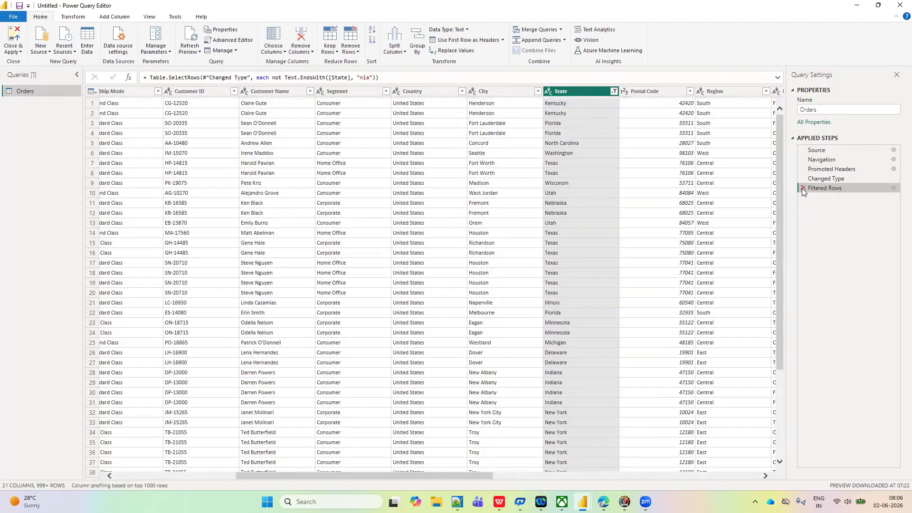
{"action": "left_click", "coordinate": [802, 189]}
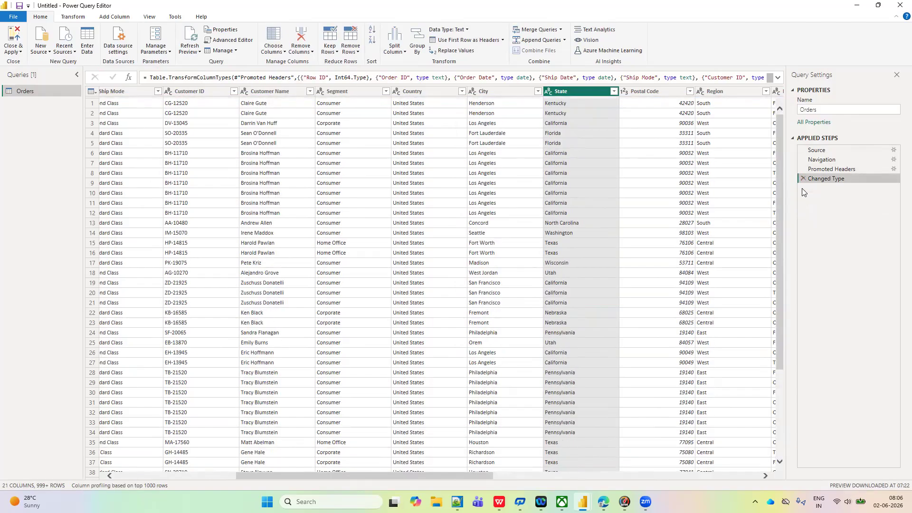
- Apply a text filter keeping rows where State contains New, and check the column's value list
{"action": "left_click", "coordinate": [613, 92]}
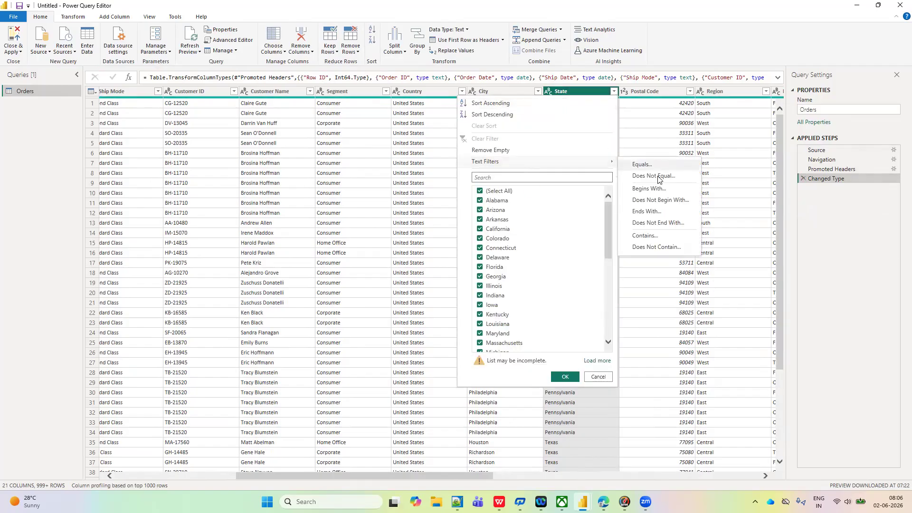
{"action": "left_click", "coordinate": [644, 236]}
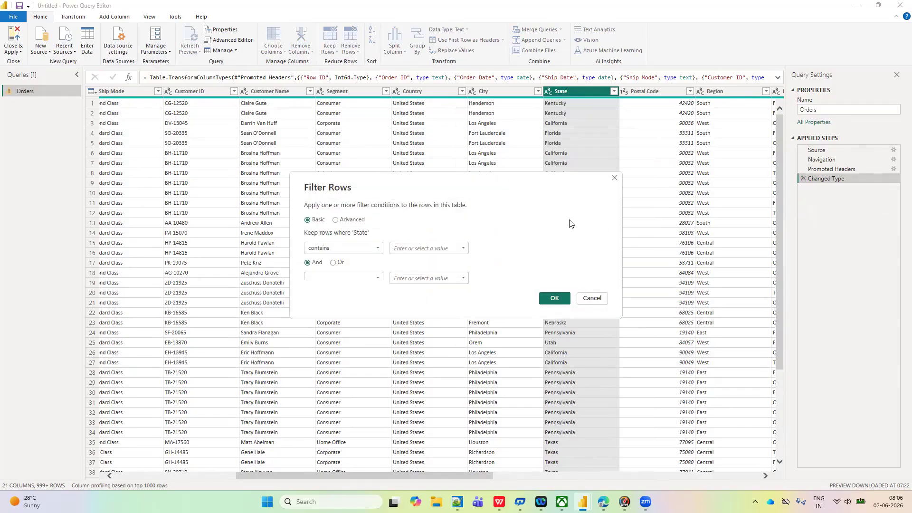
{"action": "left_click", "coordinate": [404, 250]}
{"action": "type", "text": "New"}
{"action": "left_click", "coordinate": [551, 299]}
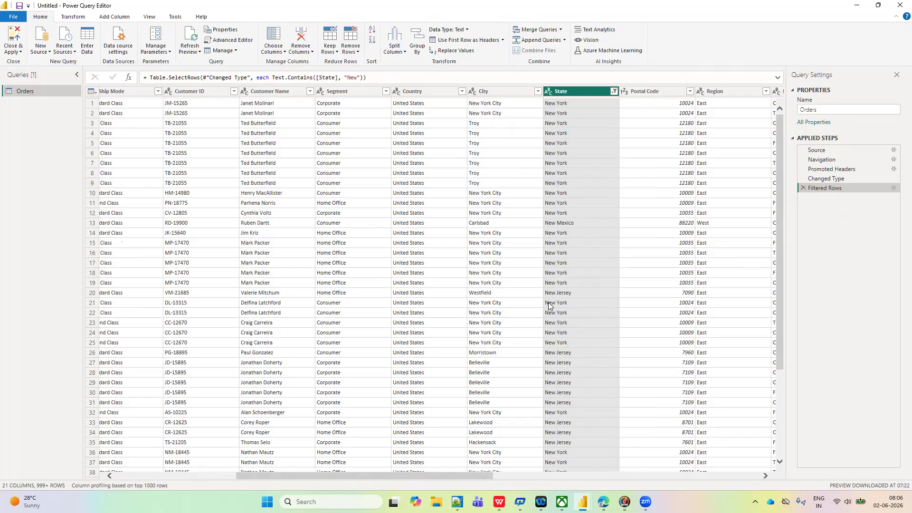
{"action": "left_click", "coordinate": [613, 92]}
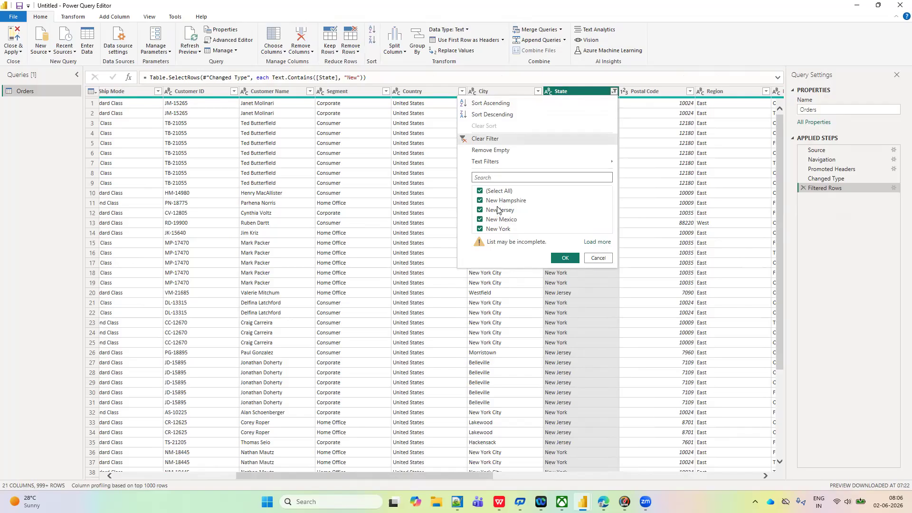
{"action": "left_click", "coordinate": [660, 225]}
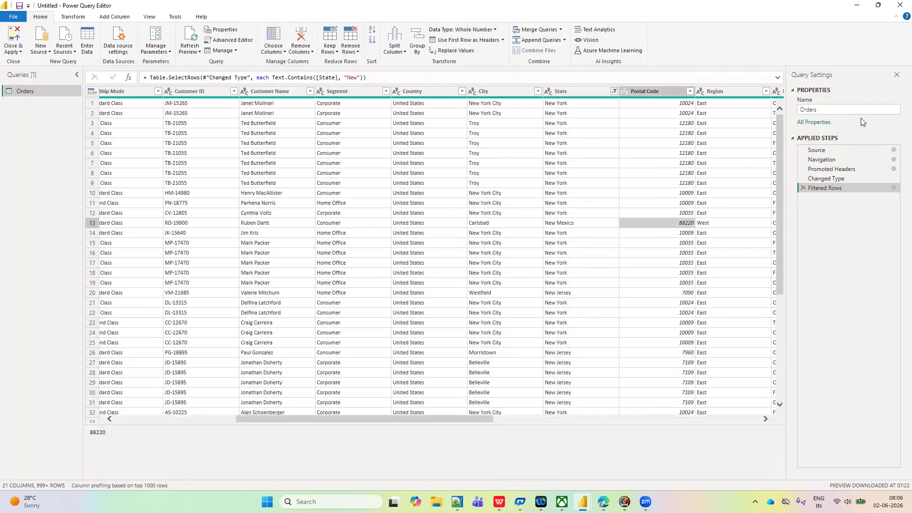
- Edit the Filtered Rows step so that it keeps rows where State does not contain New
{"action": "left_click", "coordinate": [894, 189]}
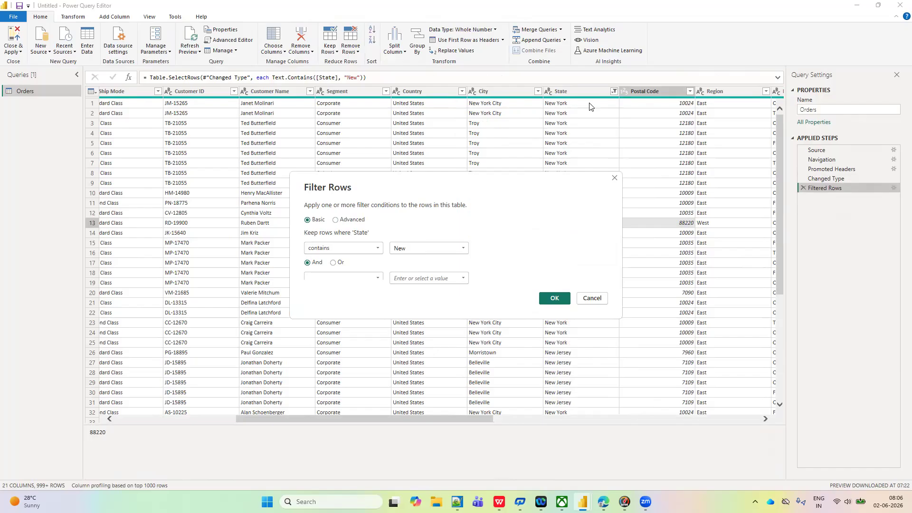
{"action": "left_click", "coordinate": [614, 178]}
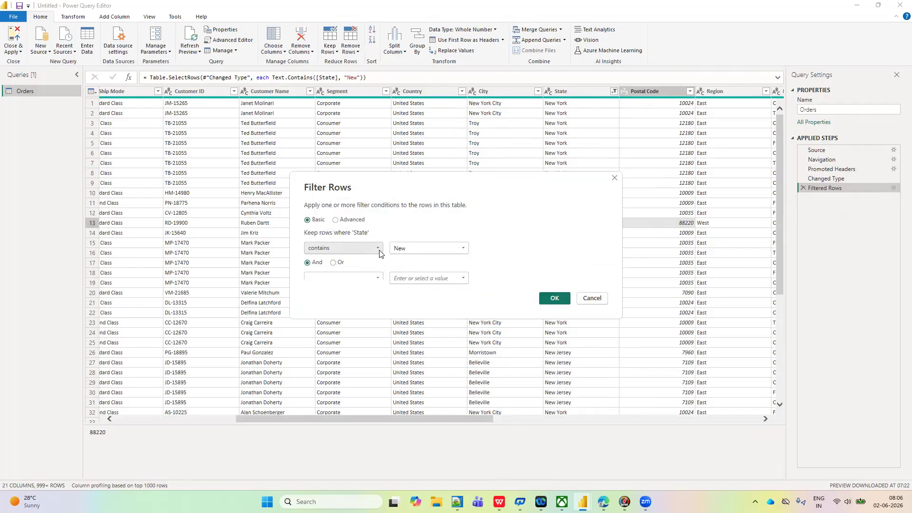
{"action": "left_click", "coordinate": [377, 248]}
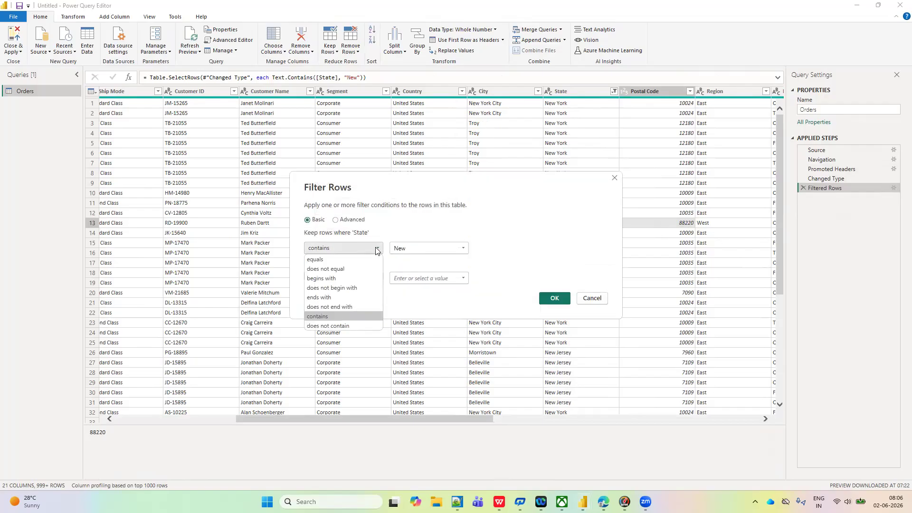
{"action": "left_click", "coordinate": [329, 327]}
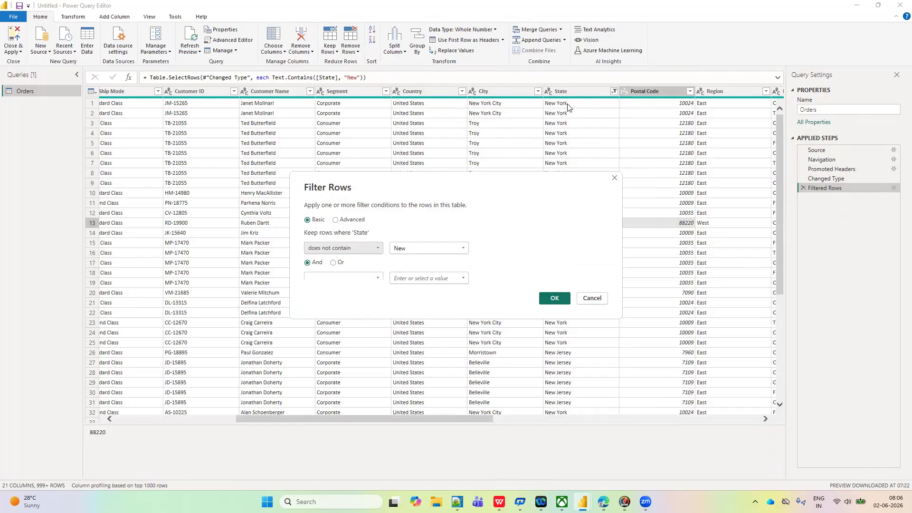
{"action": "left_click", "coordinate": [547, 299]}
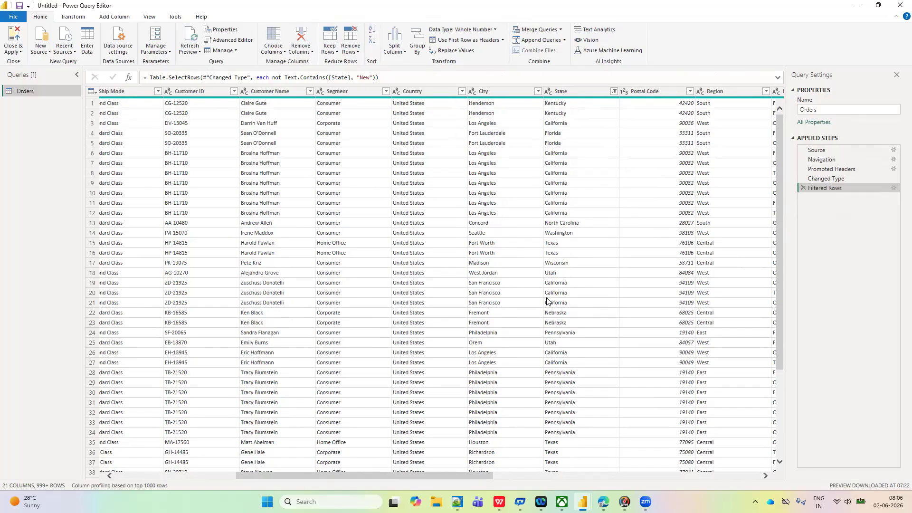
- Examine the State column's filter value list to check which states remain under the does not contain filter
{"action": "left_click", "coordinate": [611, 91]}
{"action": "left_click", "coordinate": [613, 92]}
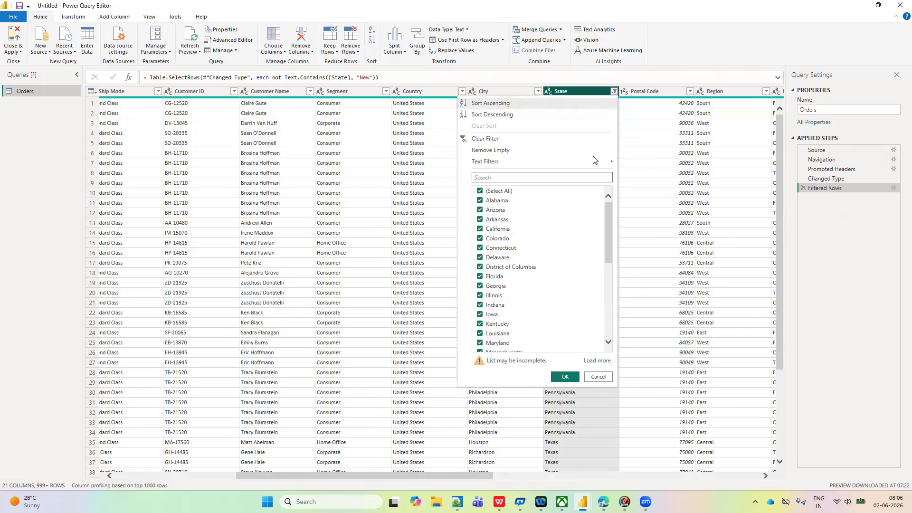
{"action": "scroll", "coordinate": [526, 303], "scroll_direction": "down", "scroll_amount": 5}
{"action": "scroll", "coordinate": [526, 303], "scroll_direction": "up", "scroll_amount": 3}
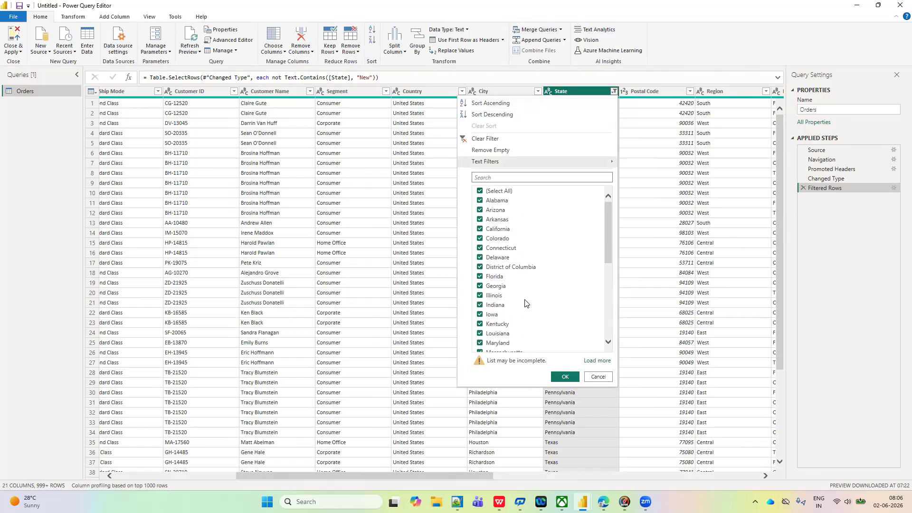
{"action": "scroll", "coordinate": [513, 321], "scroll_direction": "down", "scroll_amount": 4}
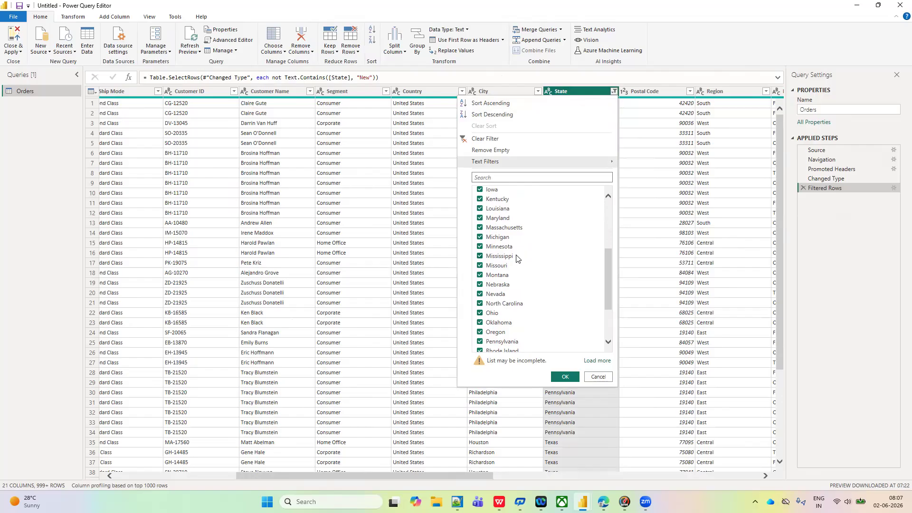
{"action": "scroll", "coordinate": [518, 258], "scroll_direction": "down", "scroll_amount": 3}
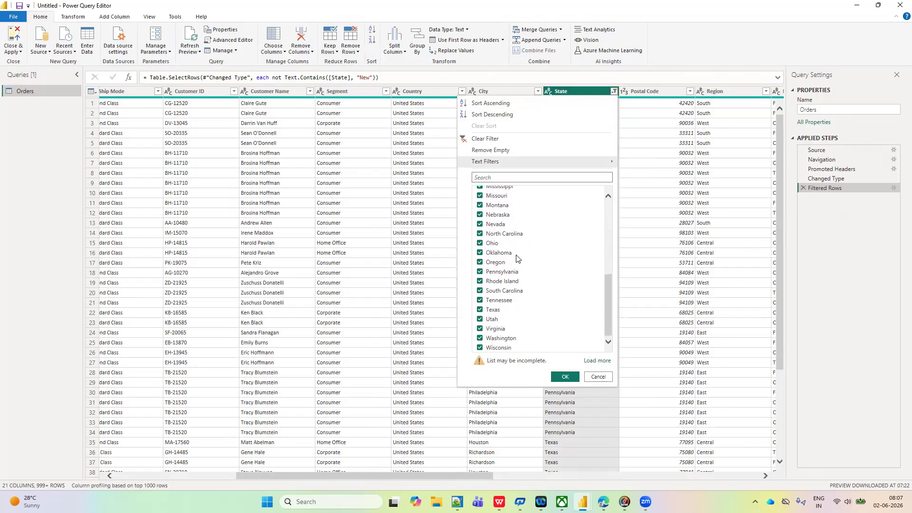
{"action": "scroll", "coordinate": [518, 258], "scroll_direction": "up", "scroll_amount": 4}
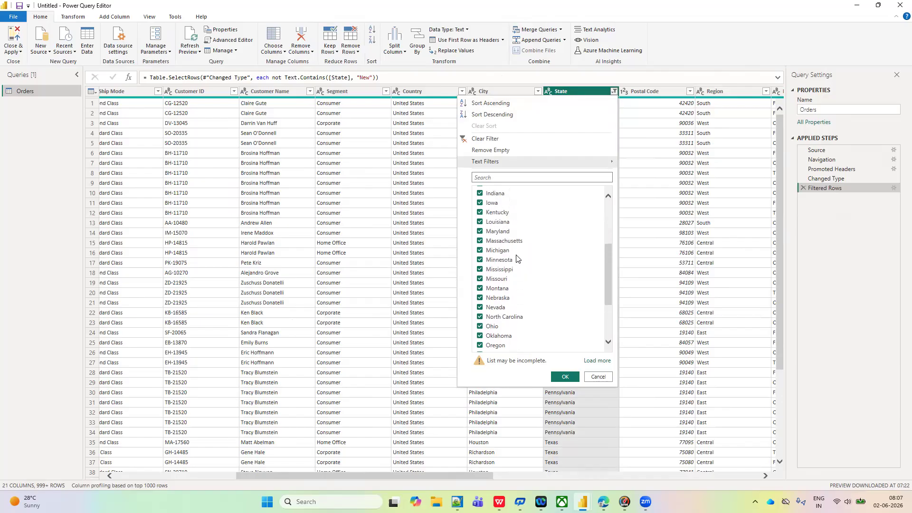
{"action": "scroll", "coordinate": [518, 257], "scroll_direction": "up", "scroll_amount": 2}
{"action": "scroll", "coordinate": [517, 258], "scroll_direction": "up", "scroll_amount": 2}
{"action": "scroll", "coordinate": [518, 258], "scroll_direction": "down", "scroll_amount": 2}
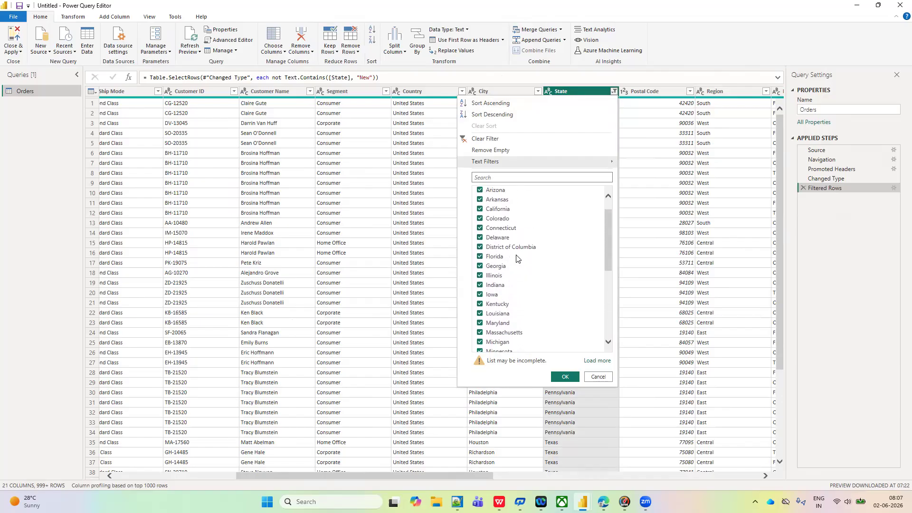
{"action": "left_click", "coordinate": [864, 224]}
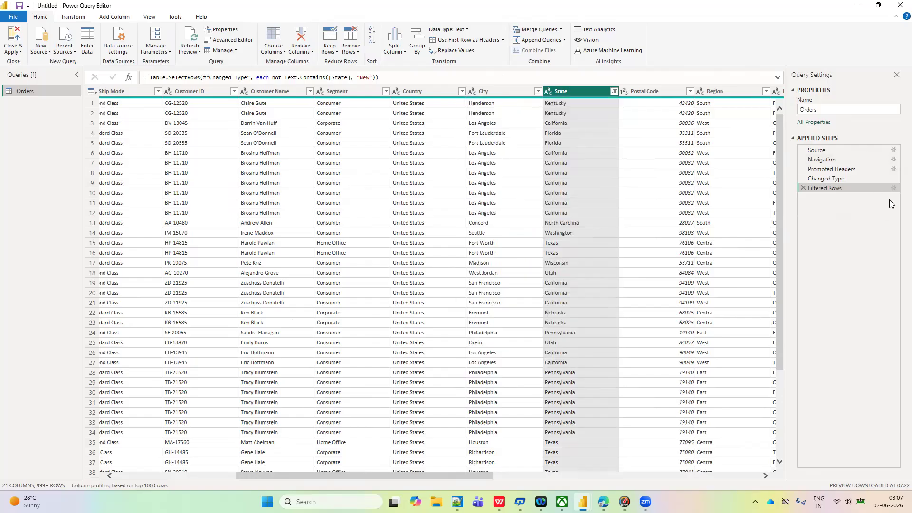
- Review the operators offered in the Filtered Rows step's settings for State, and close the settings without changing anything
{"action": "left_click", "coordinate": [893, 189]}
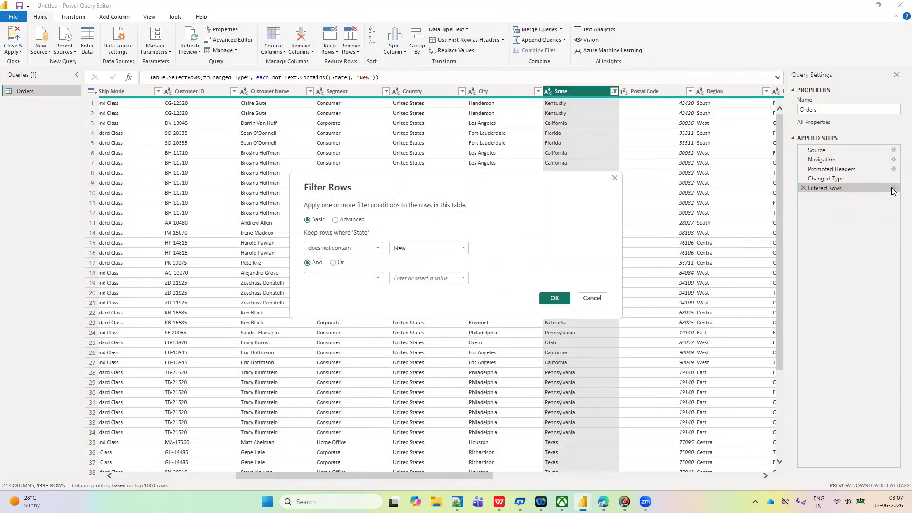
{"action": "left_click", "coordinate": [379, 249]}
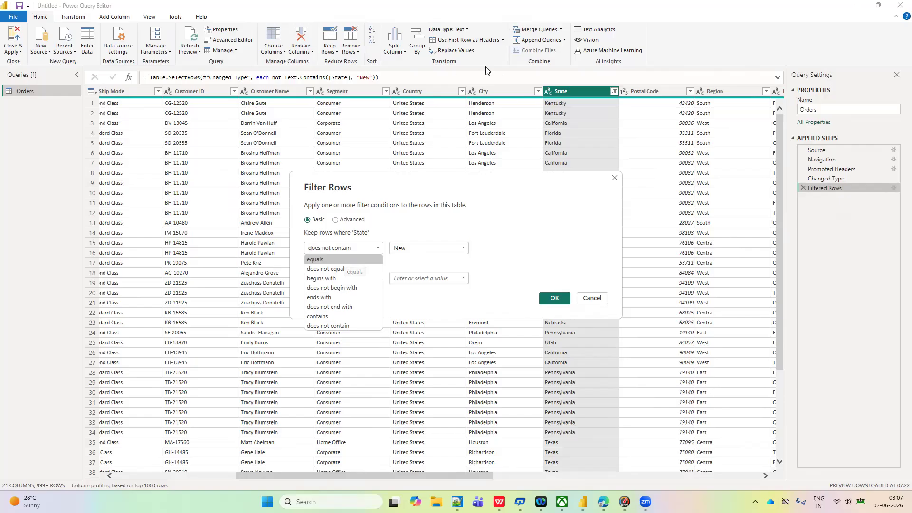
{"action": "left_click", "coordinate": [616, 179]}
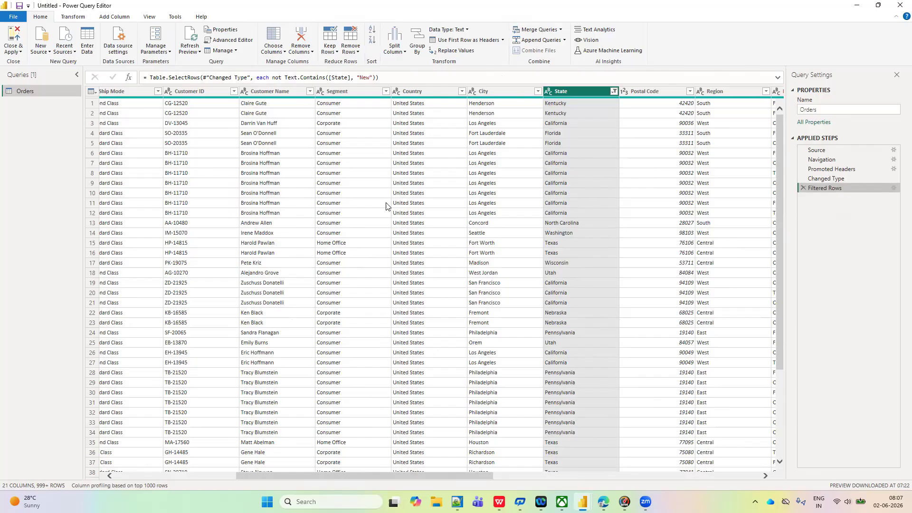
- Connect to the recently used workbook EMP_DEPT.xls as an additional data source
{"action": "left_click", "coordinate": [50, 52]}
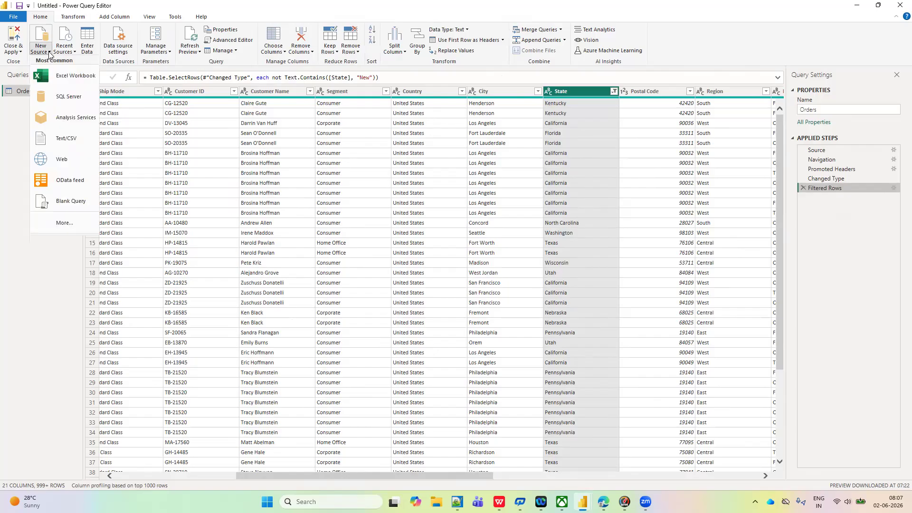
{"action": "left_click", "coordinate": [75, 53]}
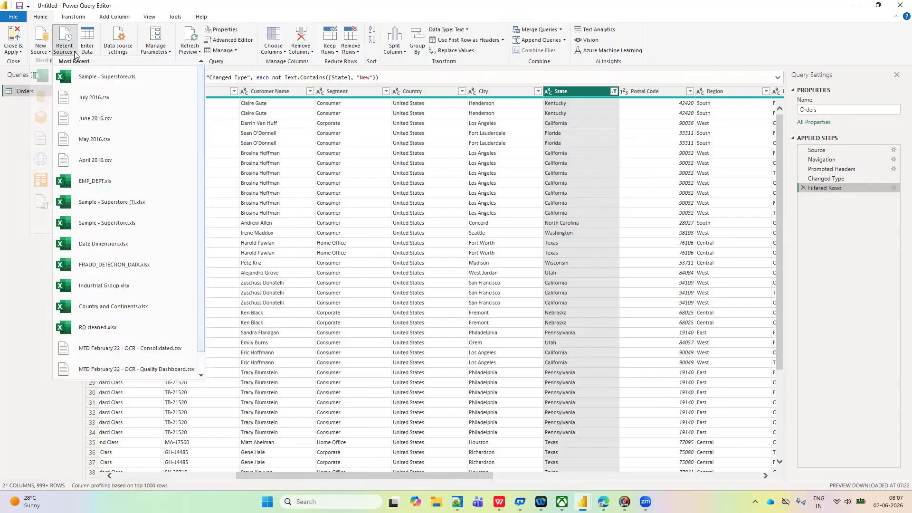
{"action": "left_click", "coordinate": [94, 182]}
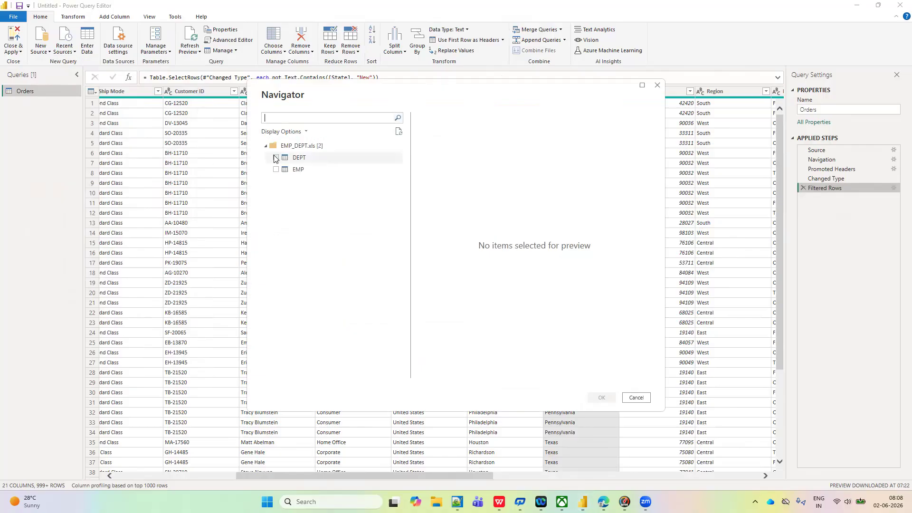
- Preview the DEPT and EMP tables of the workbook, and load only EMP as a new query
{"action": "left_click", "coordinate": [277, 159]}
{"action": "left_click", "coordinate": [276, 170]}
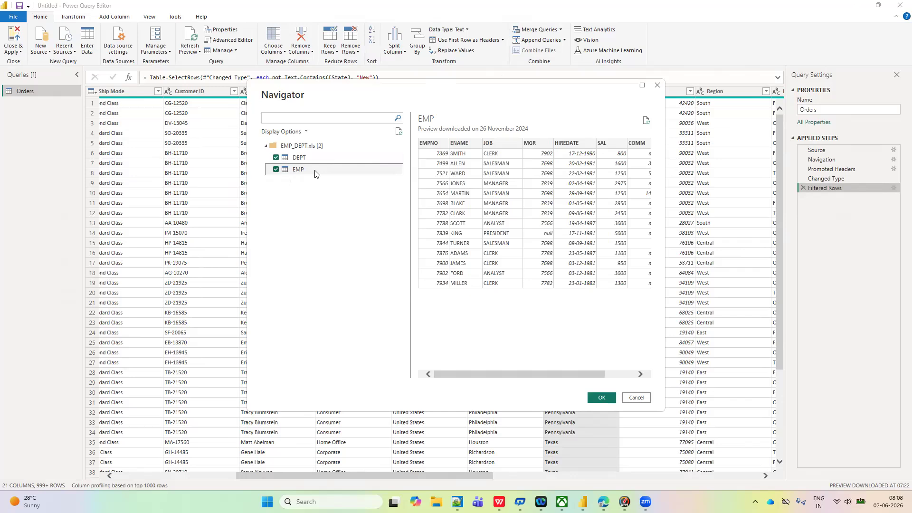
{"action": "left_click", "coordinate": [275, 159]}
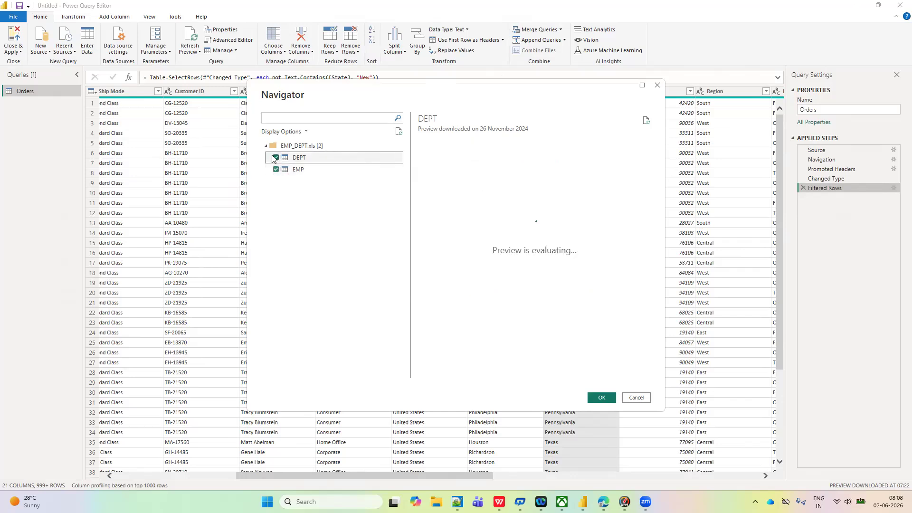
{"action": "left_click", "coordinate": [277, 156]}
{"action": "left_click", "coordinate": [276, 157]}
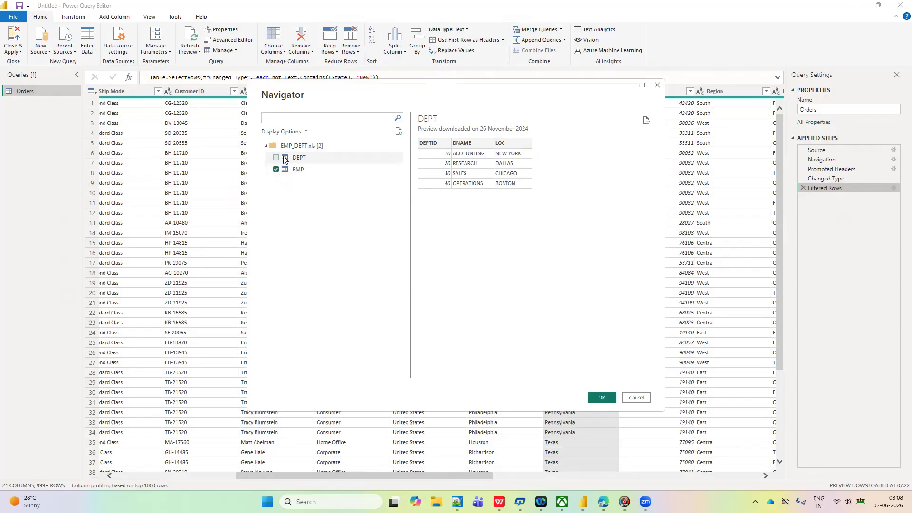
{"action": "left_click", "coordinate": [276, 170]}
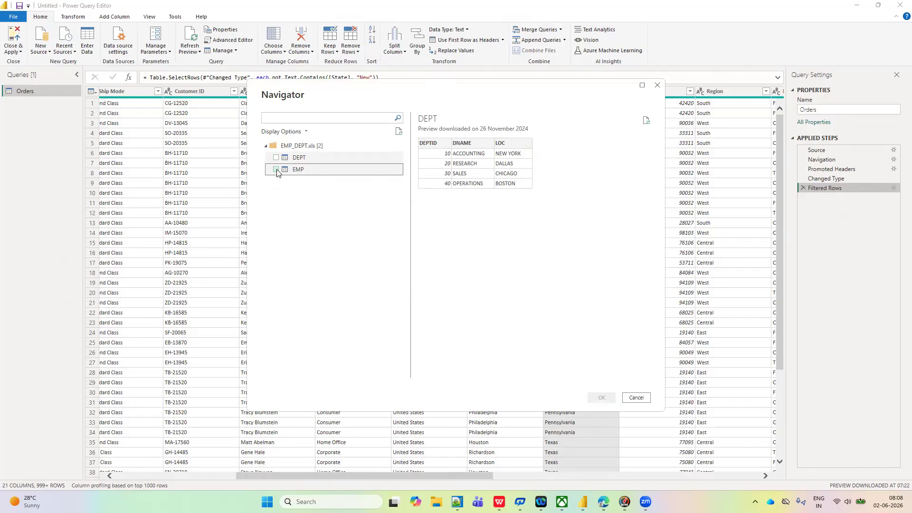
{"action": "left_click", "coordinate": [277, 157]}
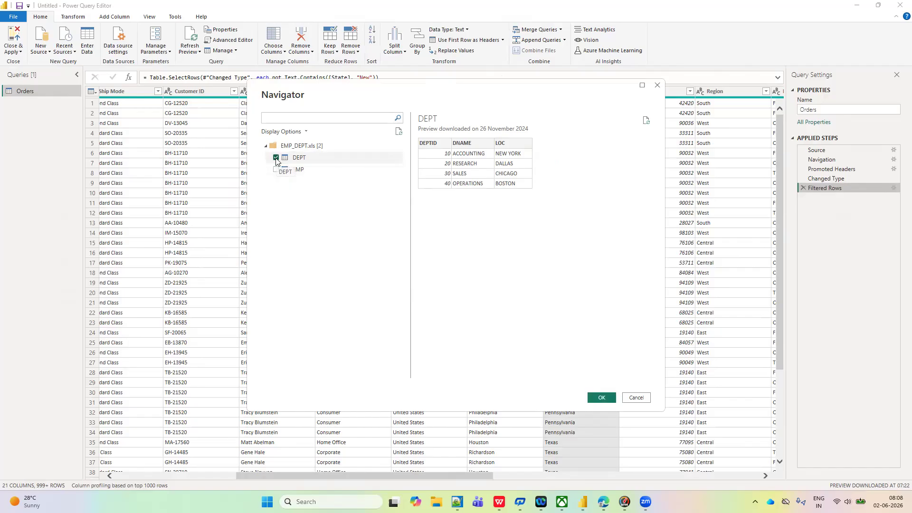
{"action": "left_click", "coordinate": [276, 158]}
{"action": "left_click", "coordinate": [277, 169]}
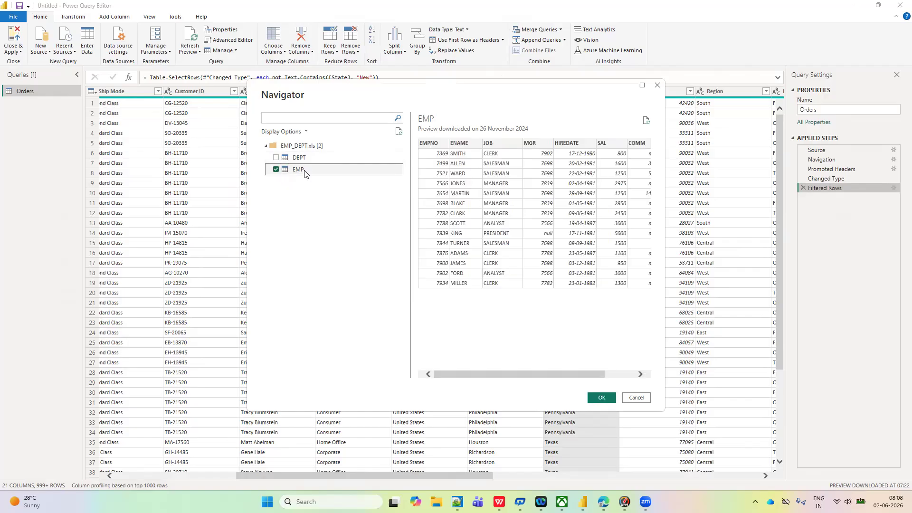
{"action": "left_click", "coordinate": [603, 399]}
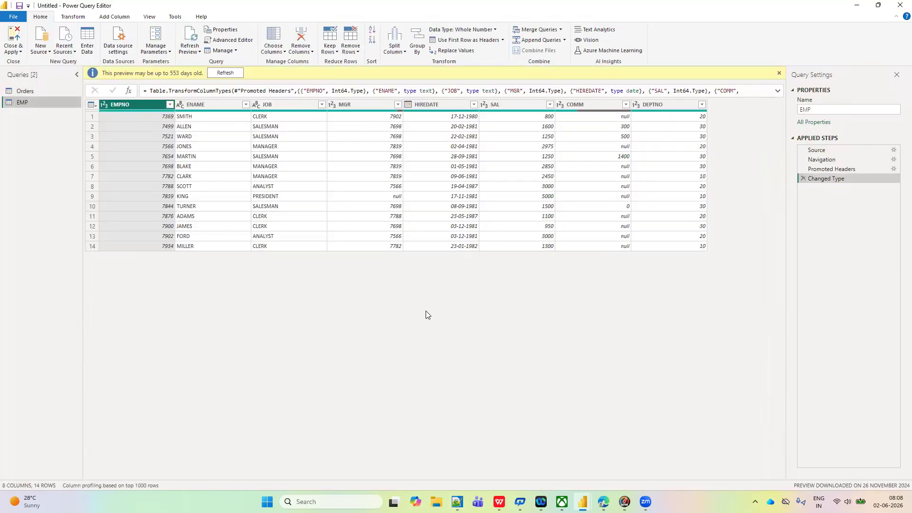
- Look at the number filter options and value list of the EMP query's SAL column, and close them without filtering
{"action": "left_click", "coordinate": [502, 104]}
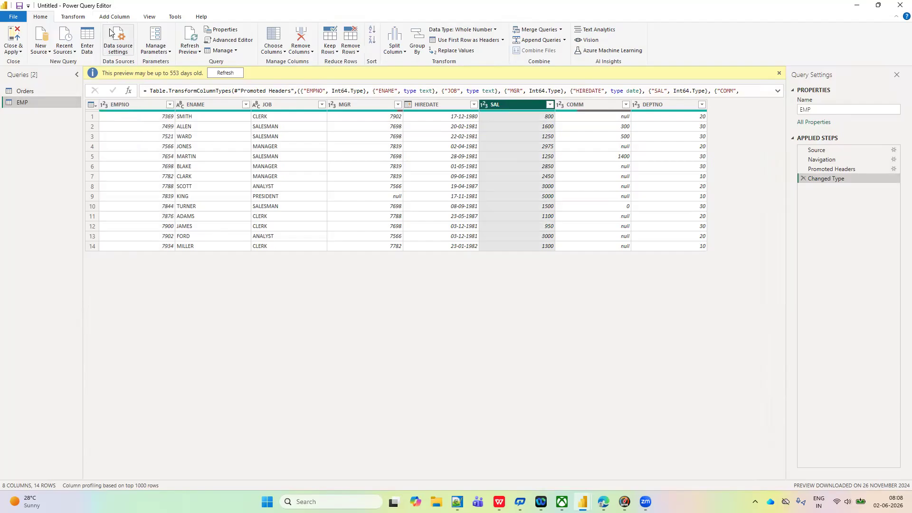
{"action": "left_click", "coordinate": [74, 17]}
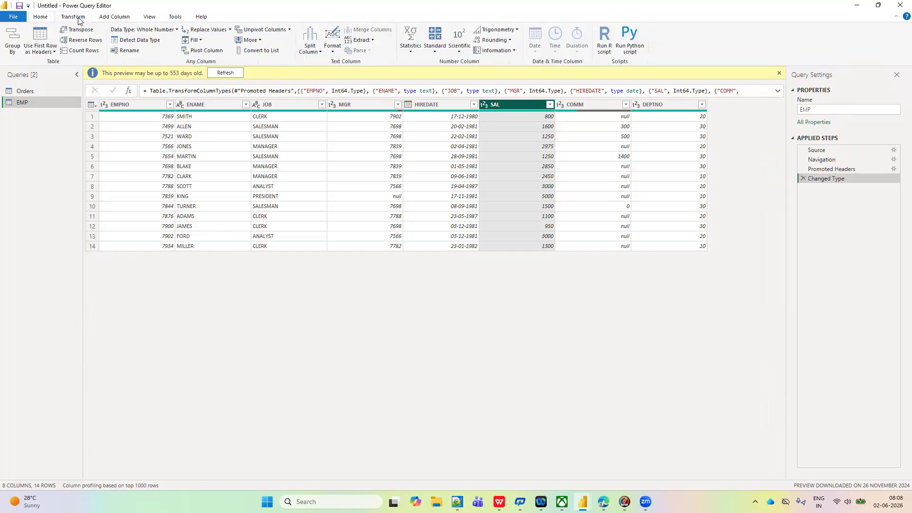
{"action": "left_click", "coordinate": [41, 19]}
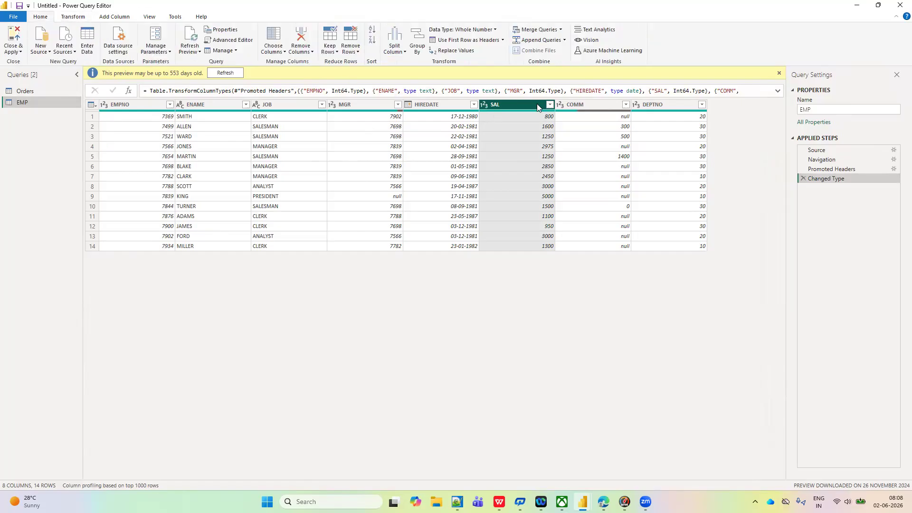
{"action": "left_click", "coordinate": [550, 105]}
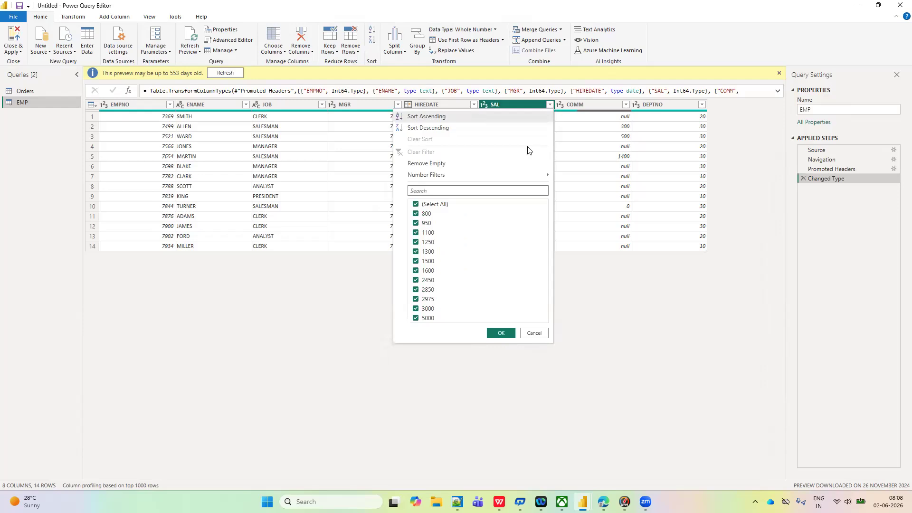
{"action": "mouse_move", "coordinate": [446, 178]}
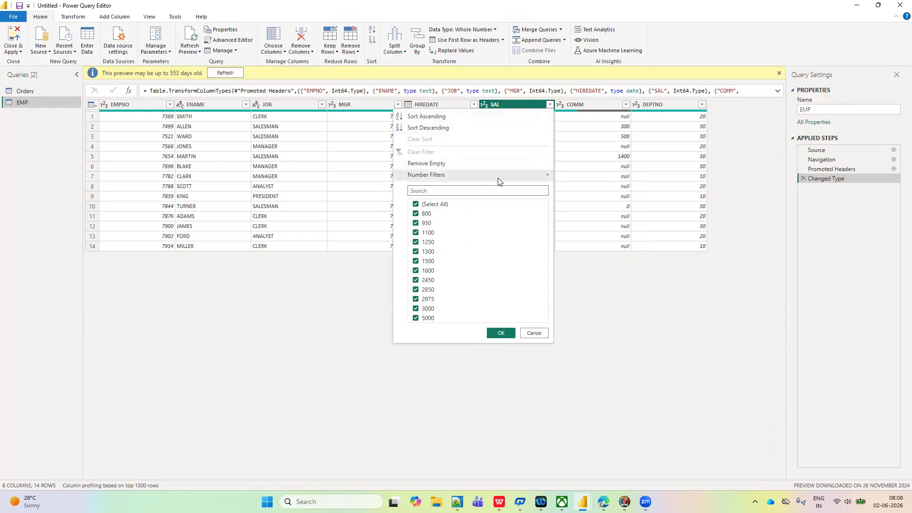
{"action": "left_click", "coordinate": [716, 352]}
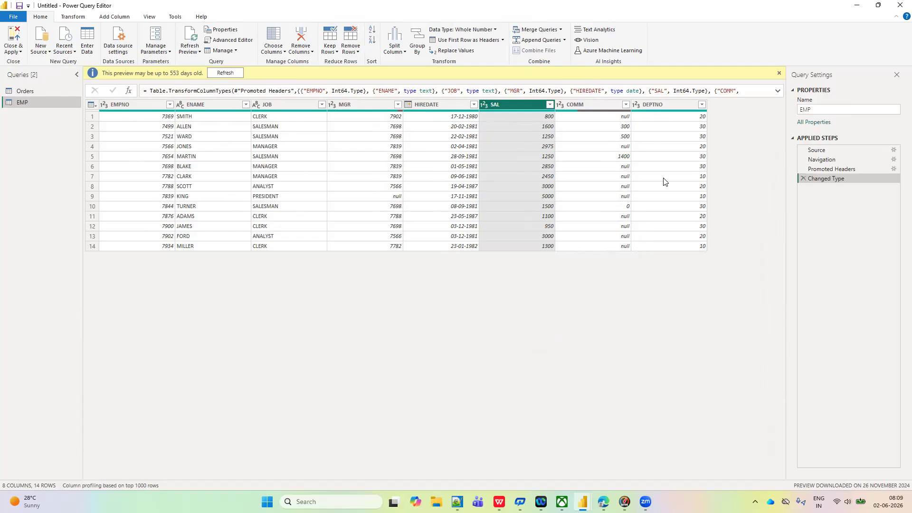
- Filter the EMP table to rows where SAL equals 3000
{"action": "left_click", "coordinate": [199, 105]}
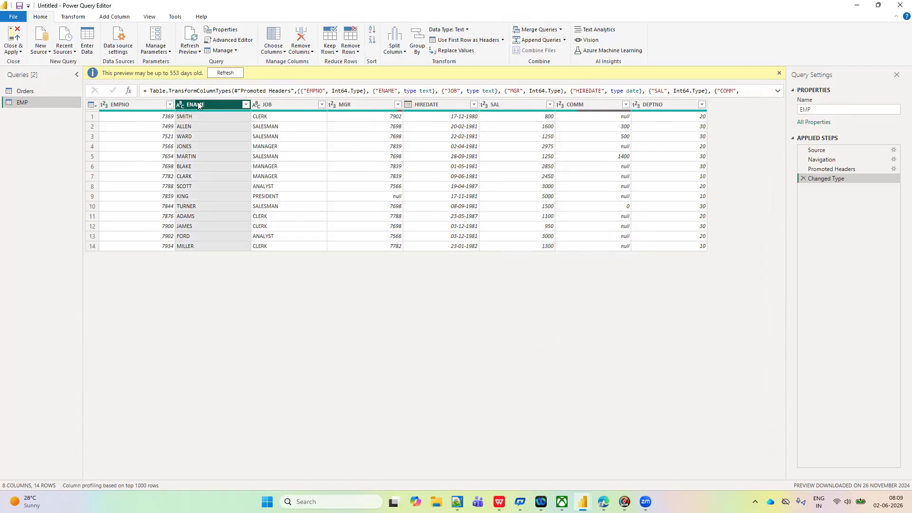
{"action": "left_click", "coordinate": [506, 105]}
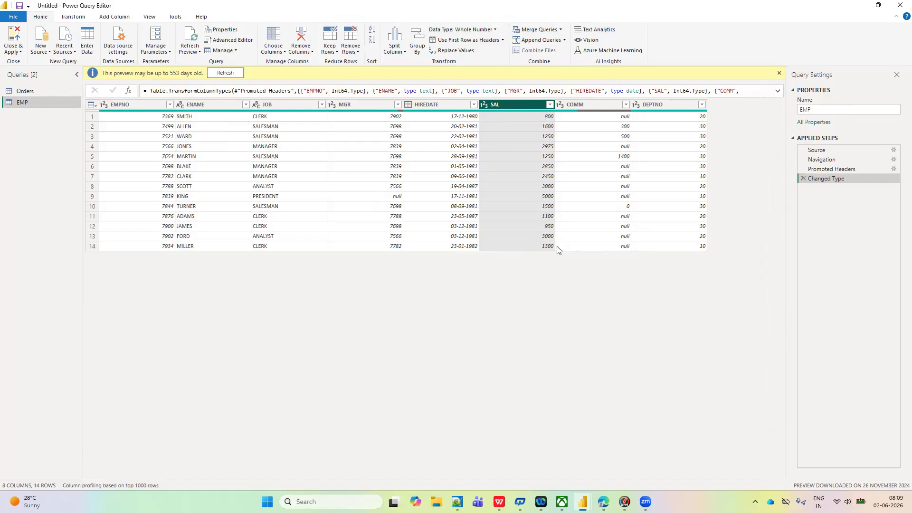
{"action": "left_click", "coordinate": [551, 102]}
{"action": "mouse_move", "coordinate": [459, 179]}
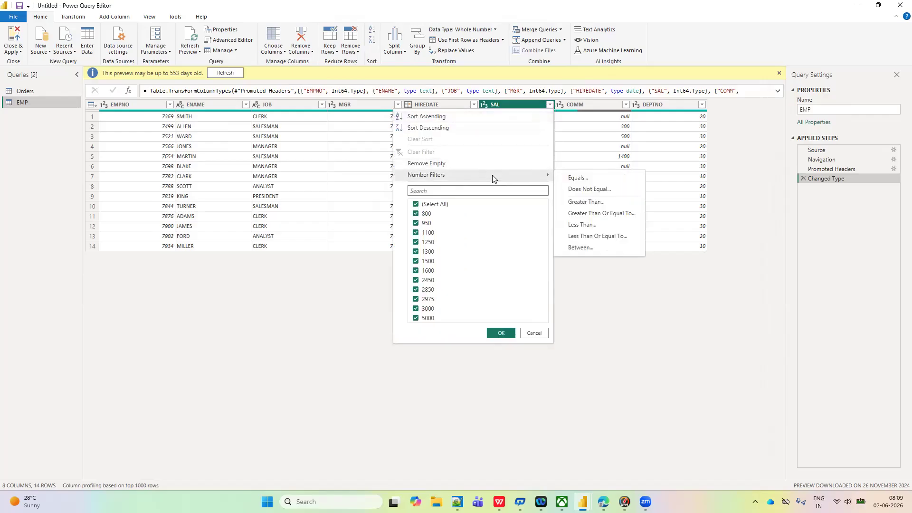
{"action": "mouse_move", "coordinate": [521, 180]}
{"action": "left_click", "coordinate": [575, 180]}
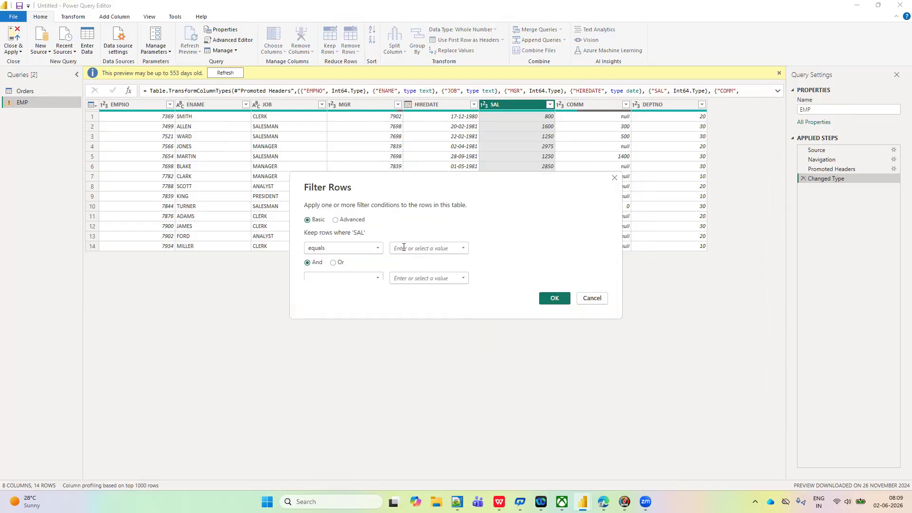
{"action": "left_click", "coordinate": [463, 248]}
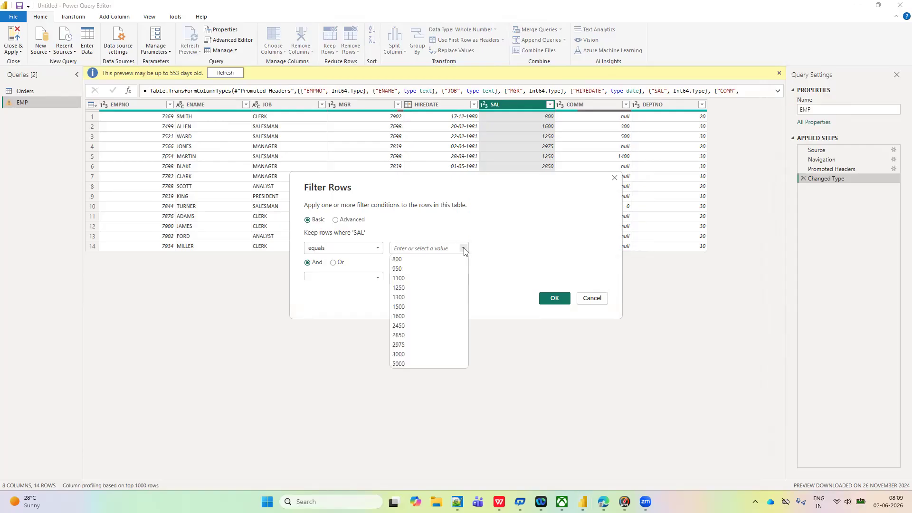
{"action": "left_click", "coordinate": [403, 354]}
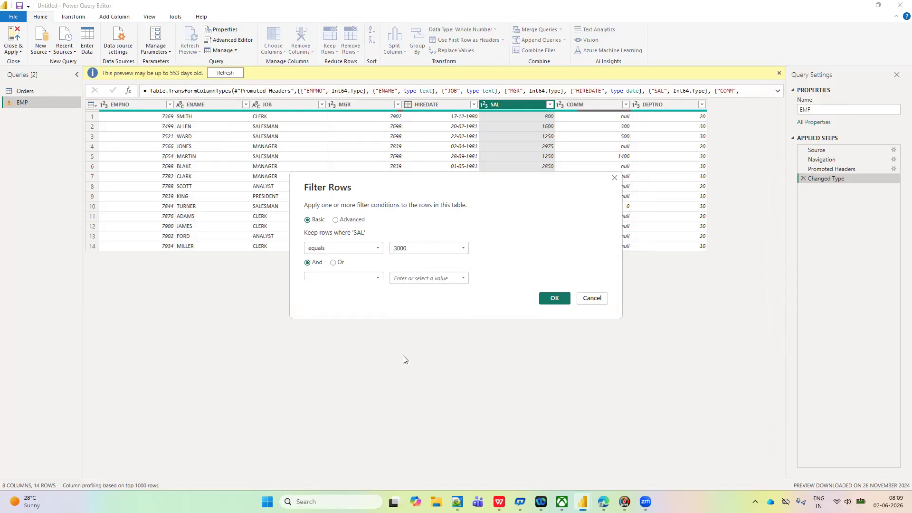
{"action": "left_click", "coordinate": [551, 297]}
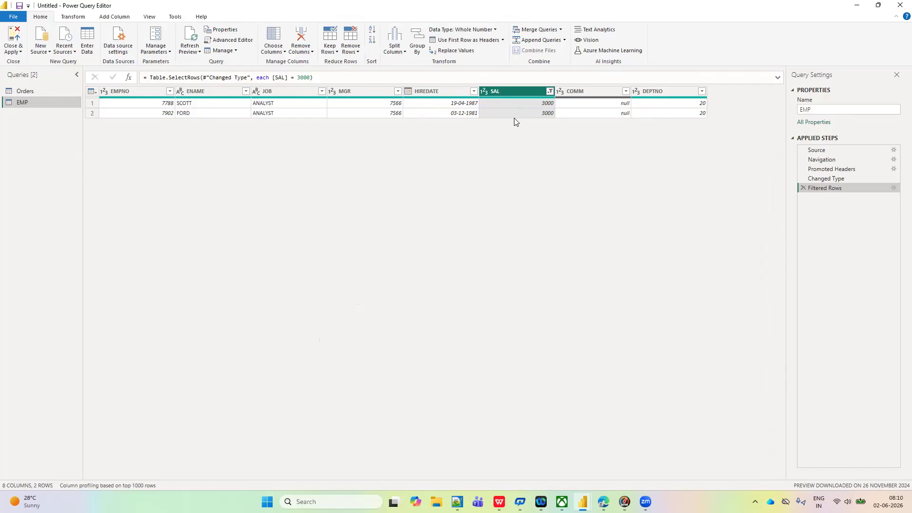
- Edit the Filtered Rows step so that SAL equals 1500
{"action": "left_click", "coordinate": [549, 91]}
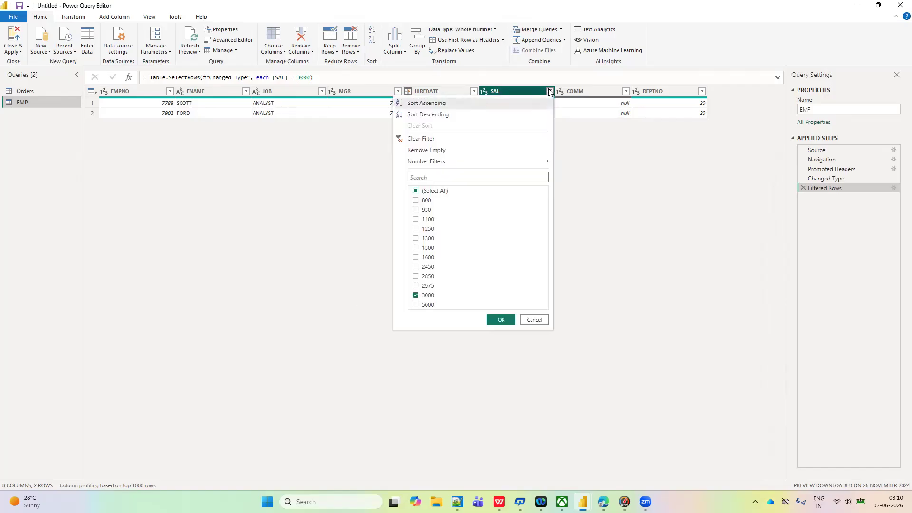
{"action": "left_click", "coordinate": [676, 190]}
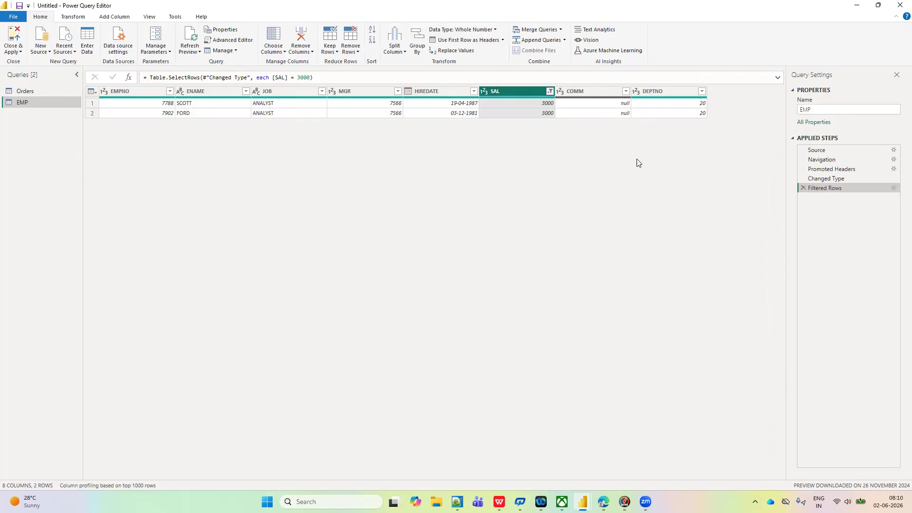
{"action": "left_click", "coordinate": [894, 189]}
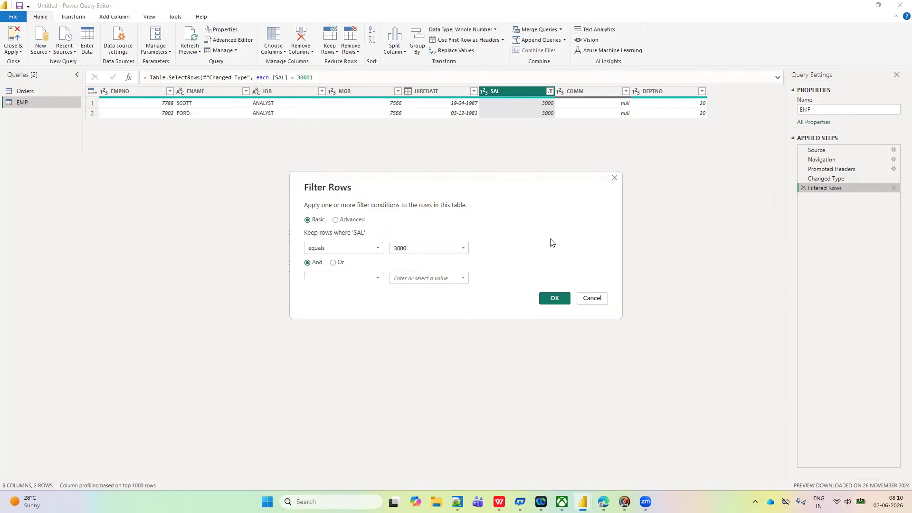
{"action": "left_click", "coordinate": [463, 249]}
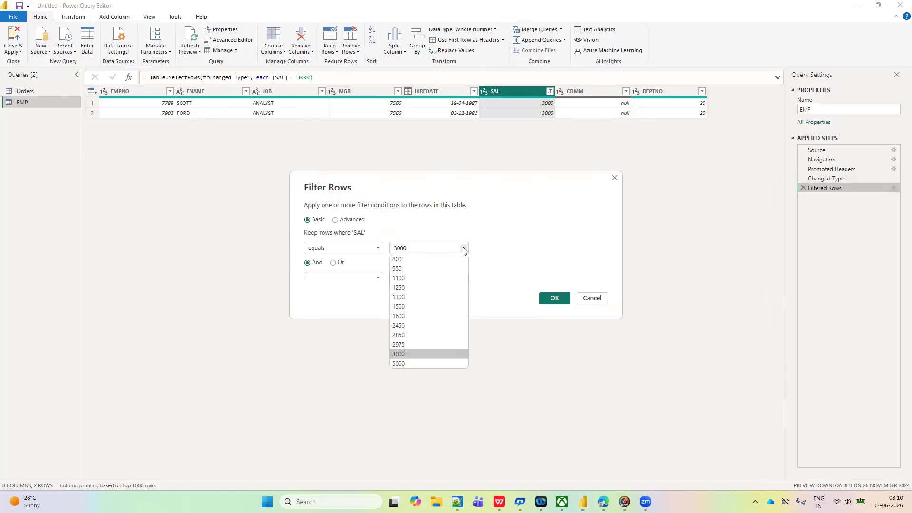
{"action": "left_click", "coordinate": [399, 307]}
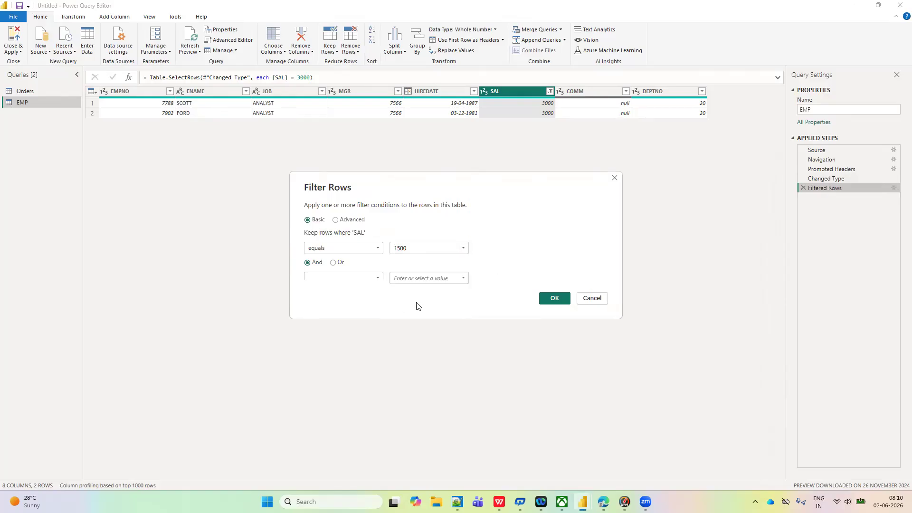
{"action": "left_click", "coordinate": [553, 299]}
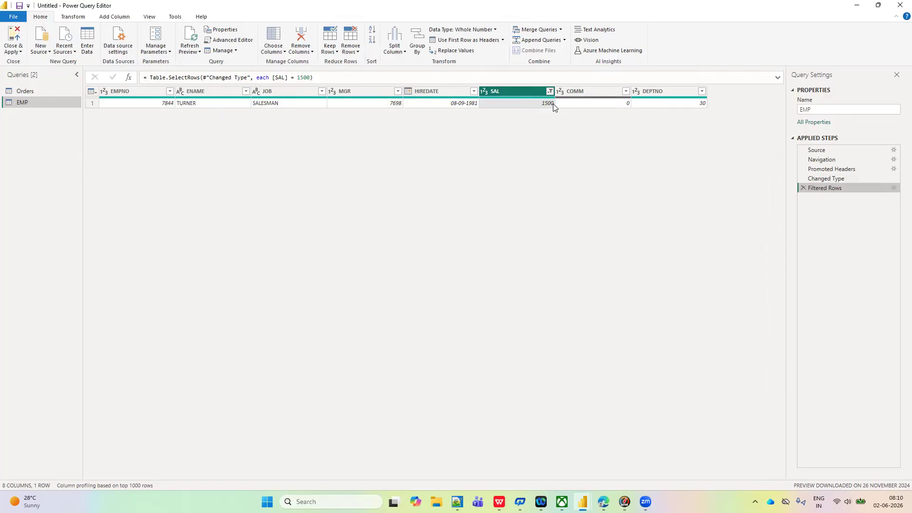
- Change the Filtered Rows condition on SAL to does not equal 1500
{"action": "left_click", "coordinate": [893, 189]}
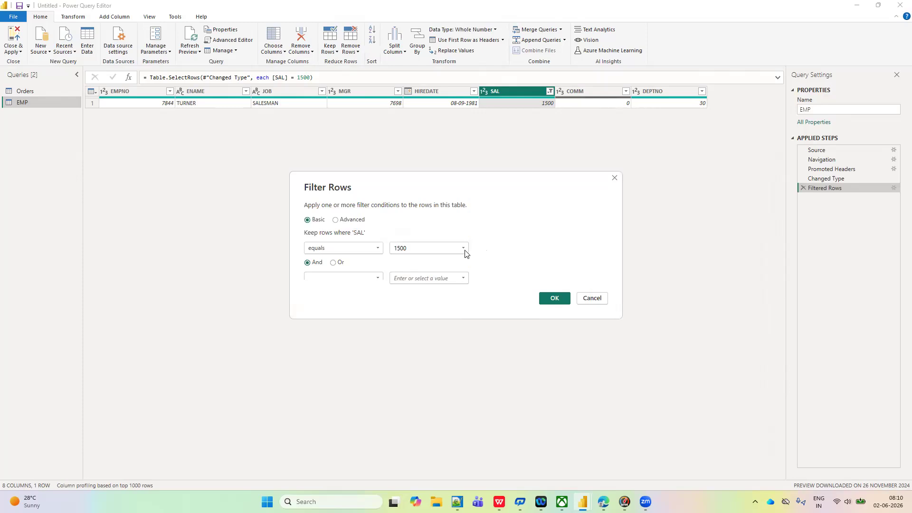
{"action": "left_click", "coordinate": [378, 248]}
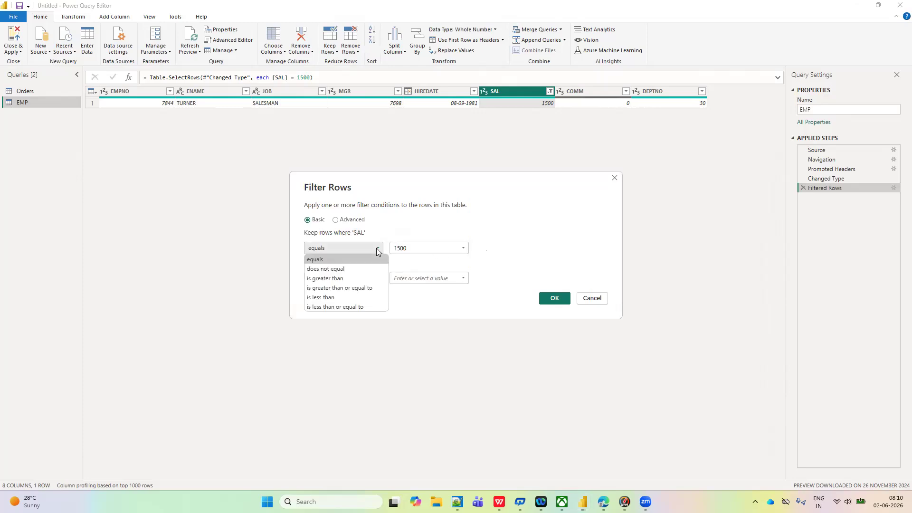
{"action": "left_click", "coordinate": [317, 270]}
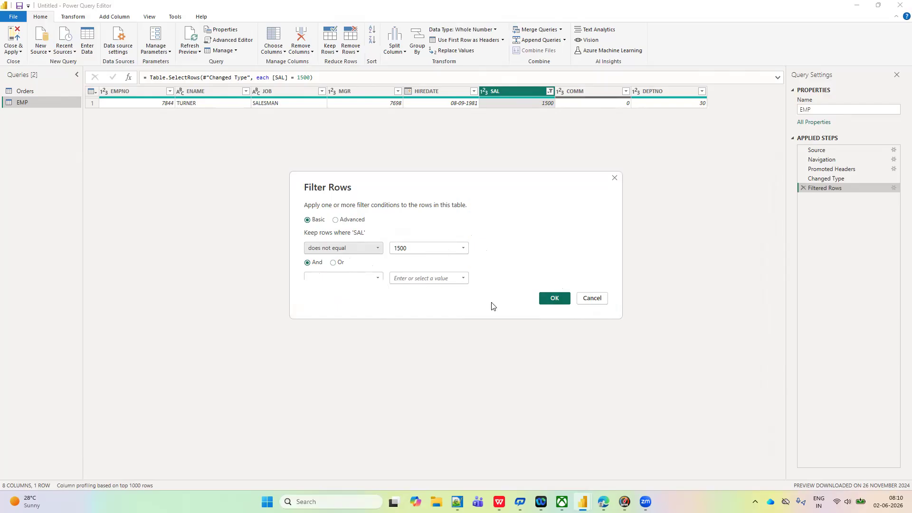
{"action": "left_click", "coordinate": [563, 303]}
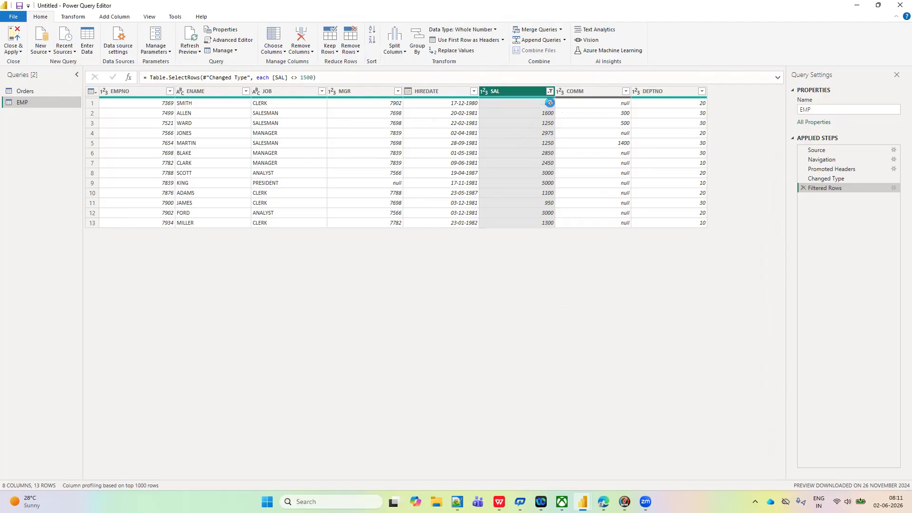
{"action": "left_click", "coordinate": [894, 188]}
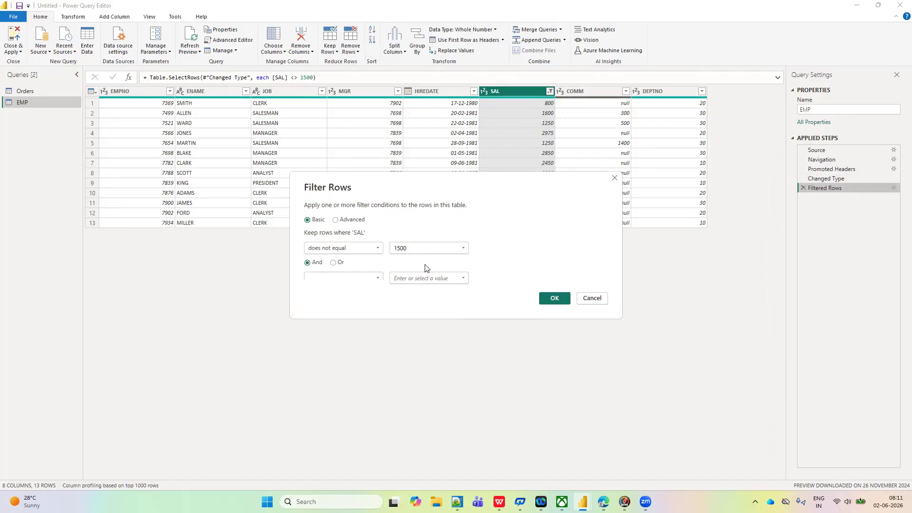
{"action": "left_click", "coordinate": [614, 179]}
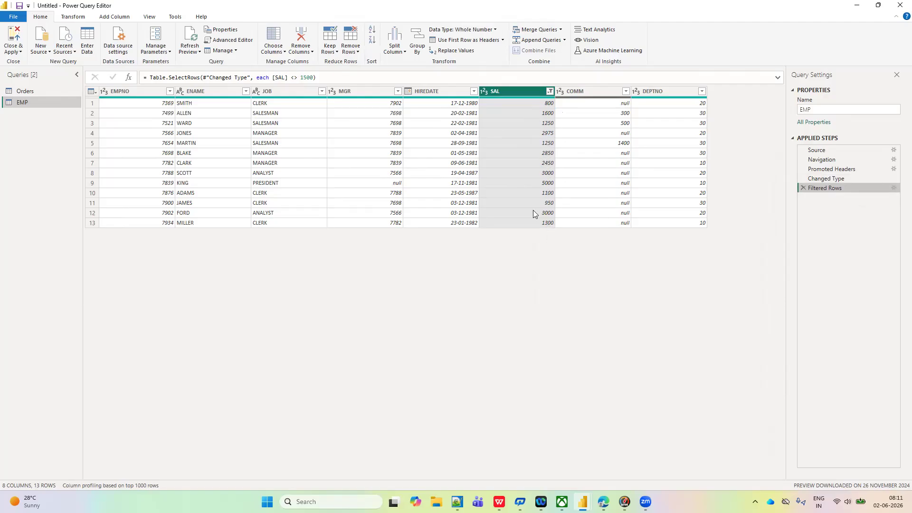
{"action": "left_click", "coordinate": [410, 205]}
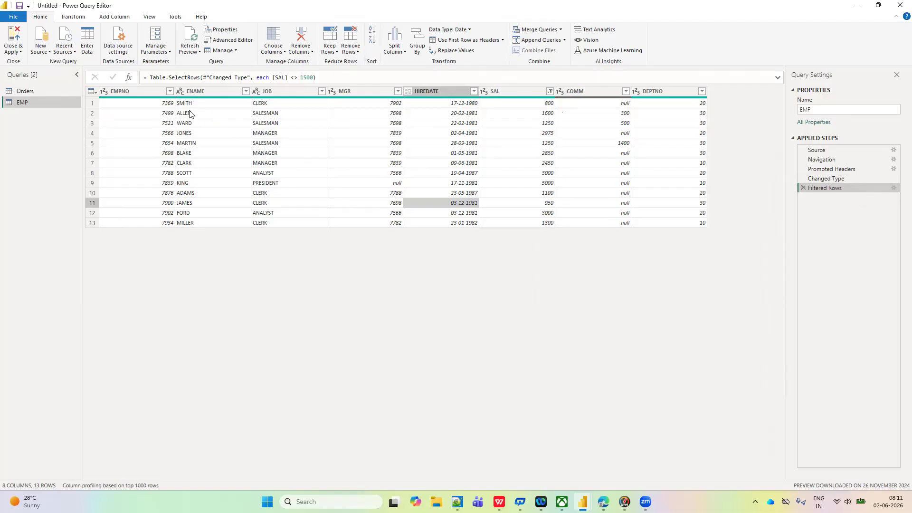
- Change the Filtered Rows condition to keep rows where SAL is greater than 2000
{"action": "left_click", "coordinate": [893, 189]}
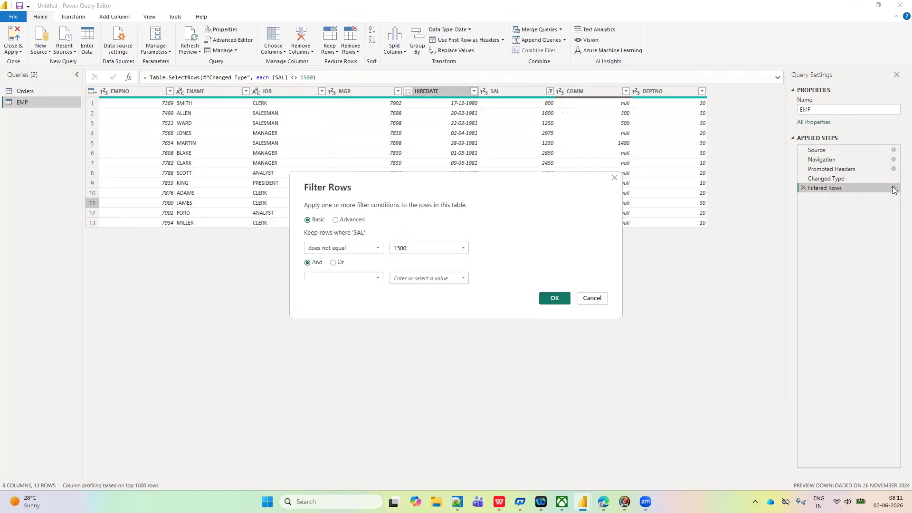
{"action": "left_click", "coordinate": [379, 248]}
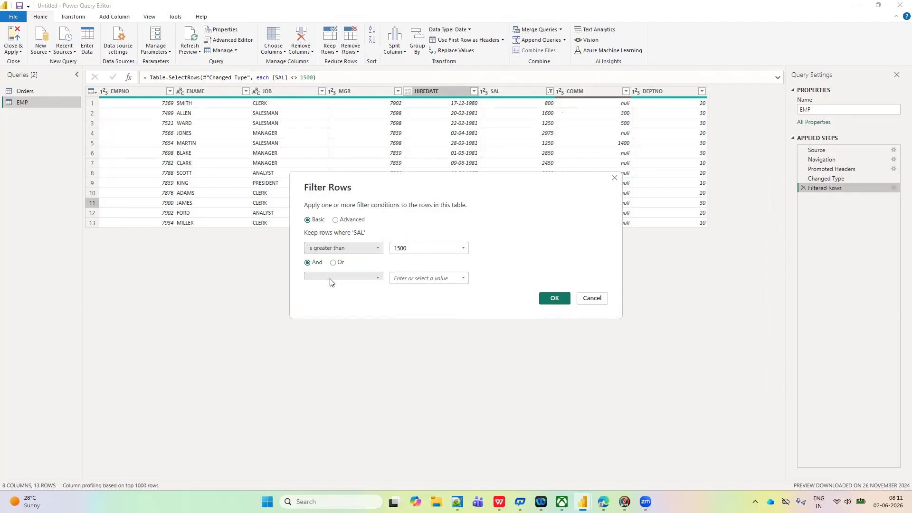
{"action": "left_click", "coordinate": [428, 246]}
{"action": "key", "text": "BackSpace"}
{"action": "key", "text": "BackSpace"}
{"action": "key", "text": "BackSpace"}
{"action": "key", "text": "BackSpace"}
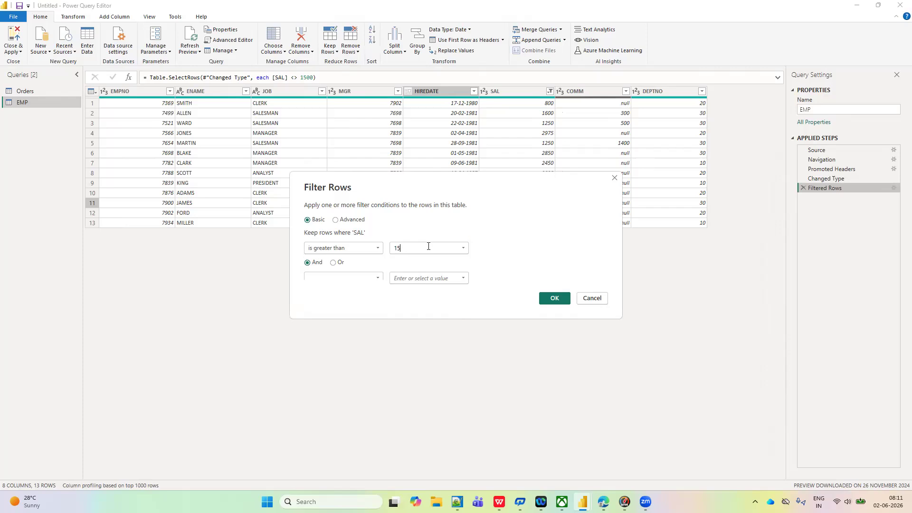
{"action": "type", "text": "200"}
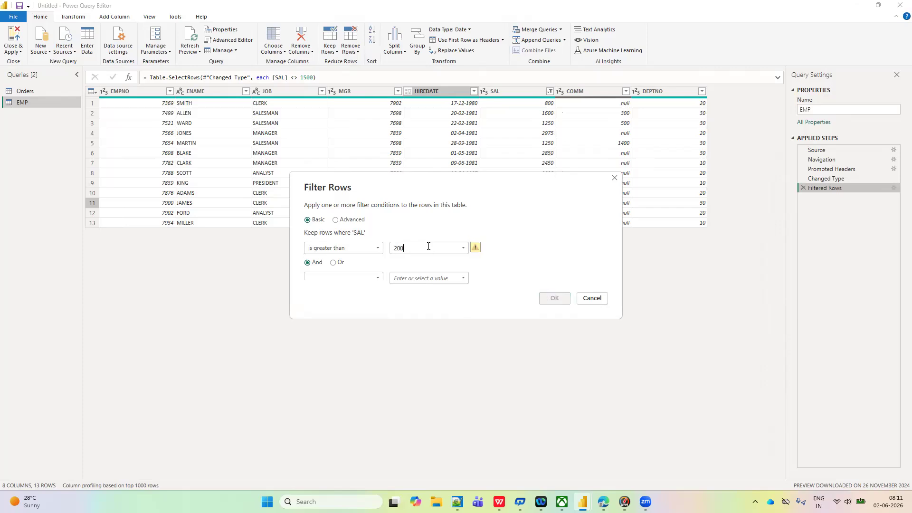
{"action": "type", "text": "-"}
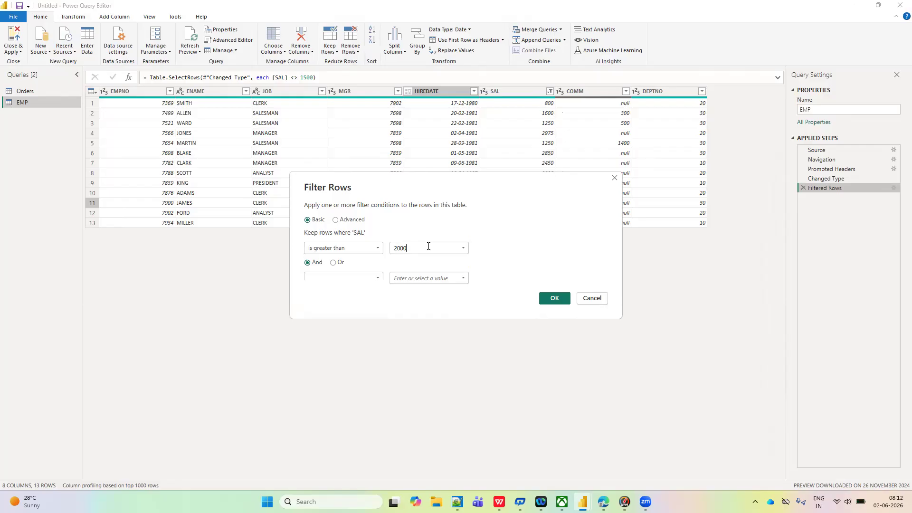
{"action": "left_click", "coordinate": [554, 298]}
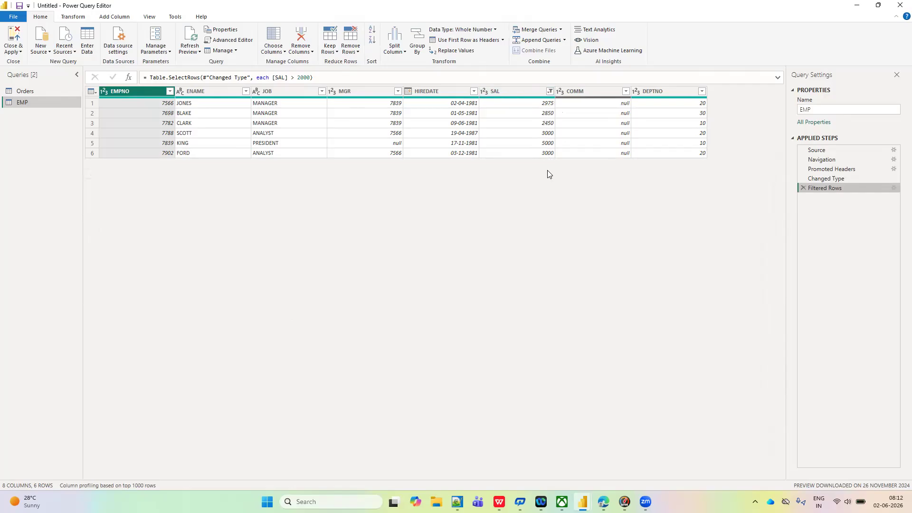
- Set the comparison value of the SAL filter in the Filtered Rows step to 1500
{"action": "left_click", "coordinate": [893, 189]}
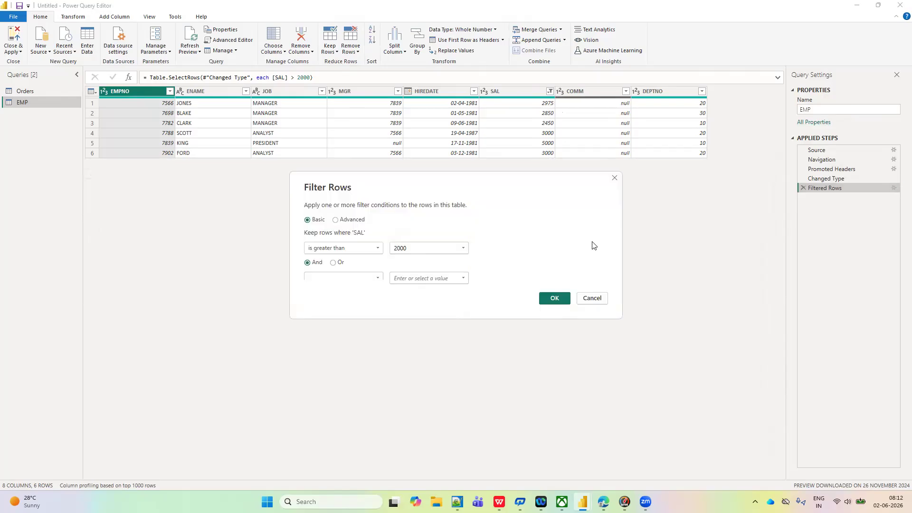
{"action": "key", "text": "BackSpace"}
{"action": "key", "text": "BackSpace"}
{"action": "key", "text": "BackSpace"}
{"action": "type", "text": "1500"}
{"action": "left_click", "coordinate": [556, 300]}
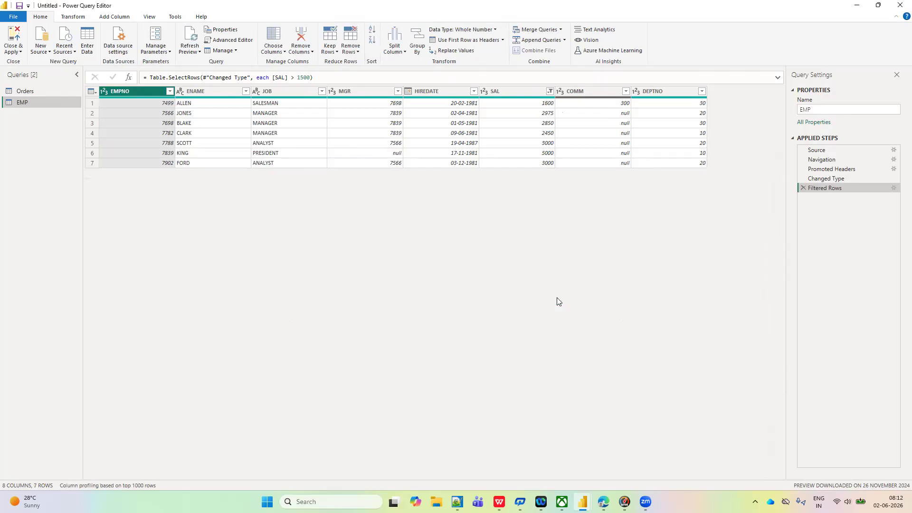
- Switch the operator of the SAL filter to is greater than or equal to
{"action": "left_click", "coordinate": [893, 187]}
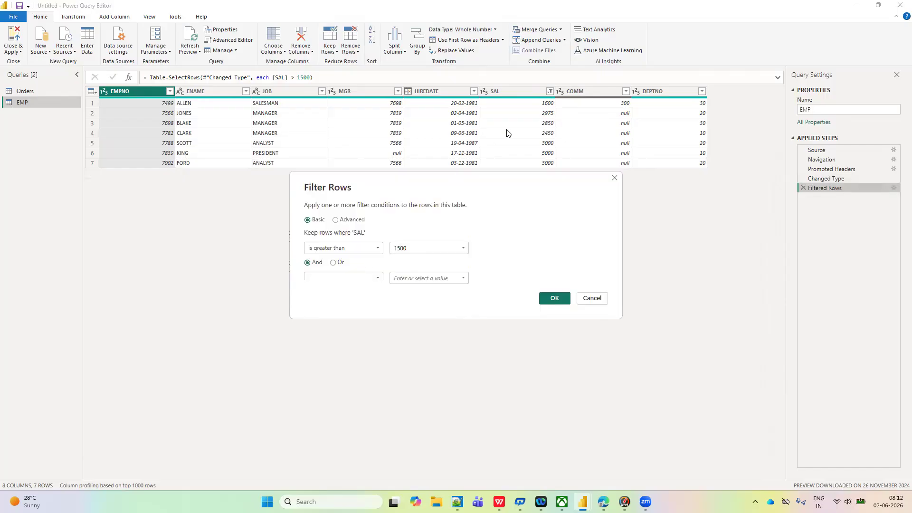
{"action": "left_click", "coordinate": [379, 250]}
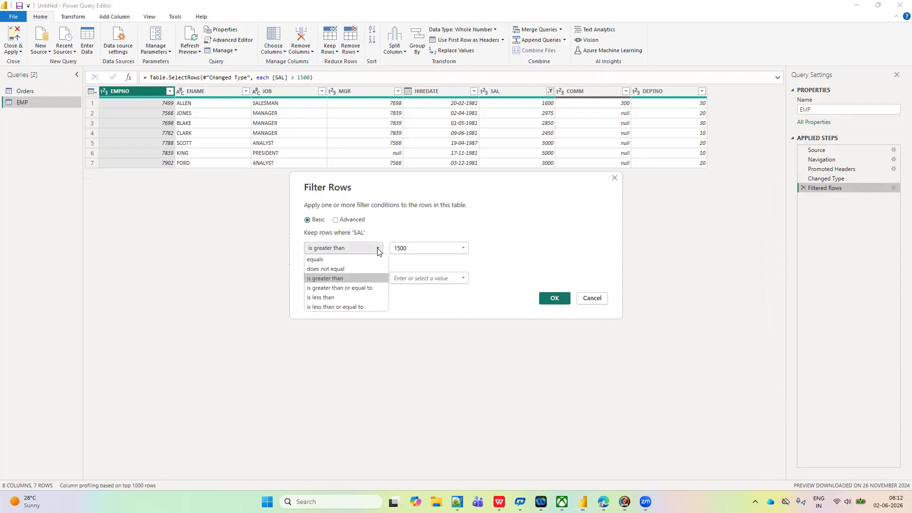
{"action": "left_click", "coordinate": [357, 287]}
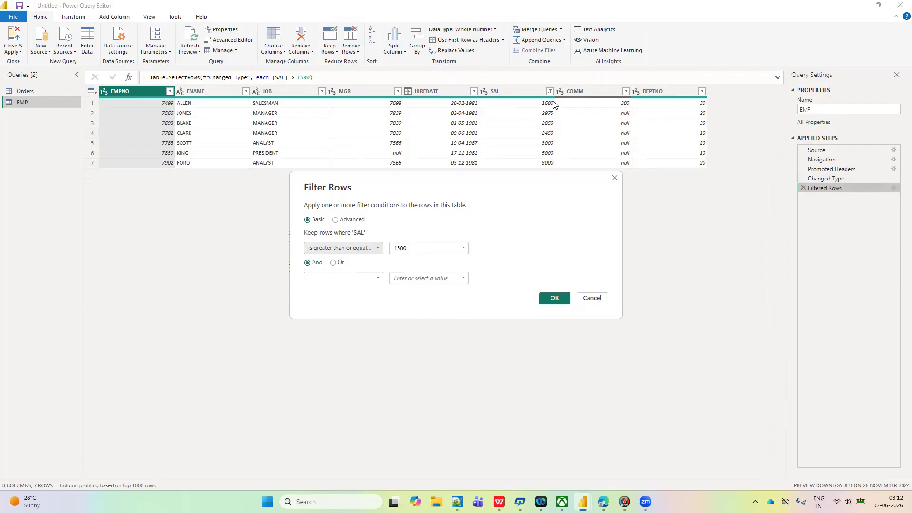
{"action": "left_click", "coordinate": [555, 299]}
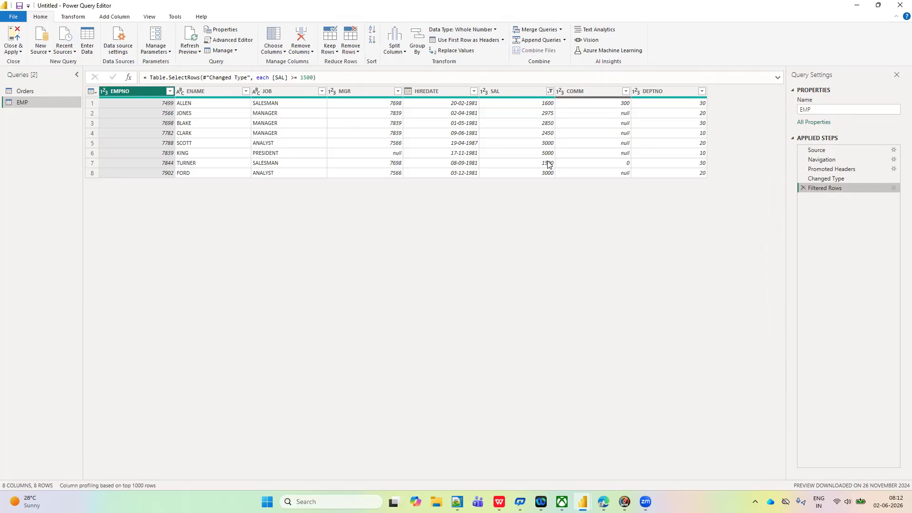
- Sort the filtered EMP rows by SAL in ascending order, and delete the added Sorted Rows step
{"action": "left_click", "coordinate": [549, 90]}
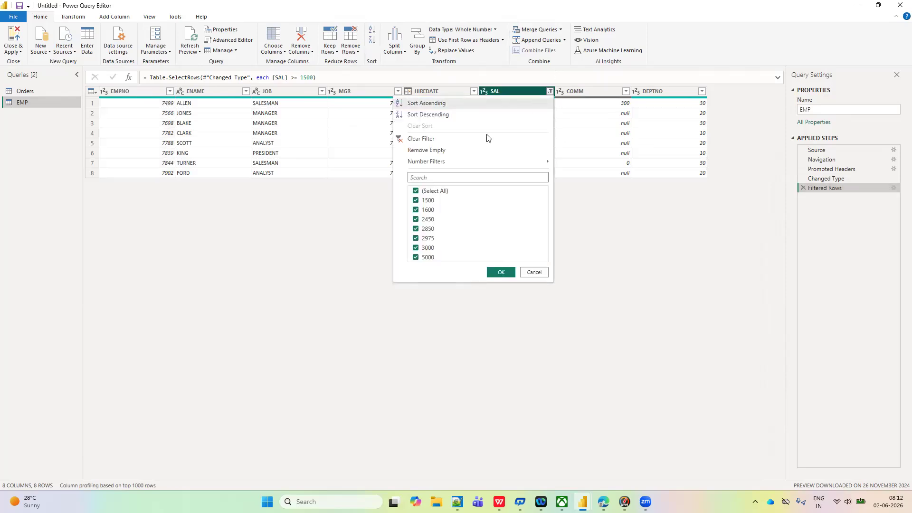
{"action": "left_click", "coordinate": [426, 103]}
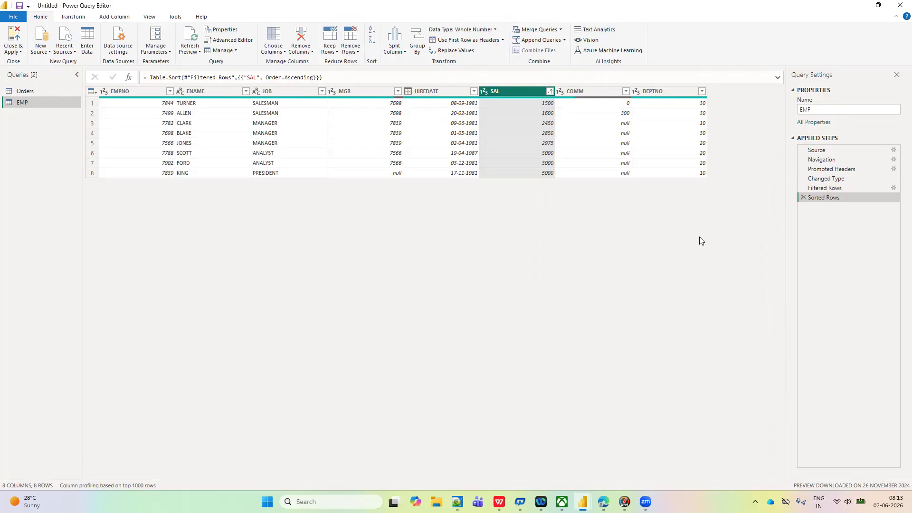
{"action": "left_click", "coordinate": [802, 198]}
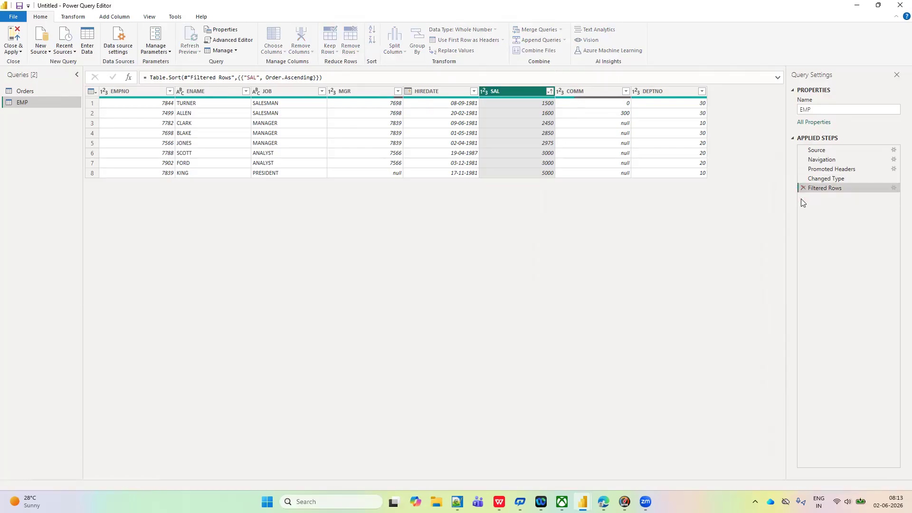
- Change the Filtered Rows condition on EMP to keep rows where SAL is less than 1500
{"action": "left_click", "coordinate": [893, 189]}
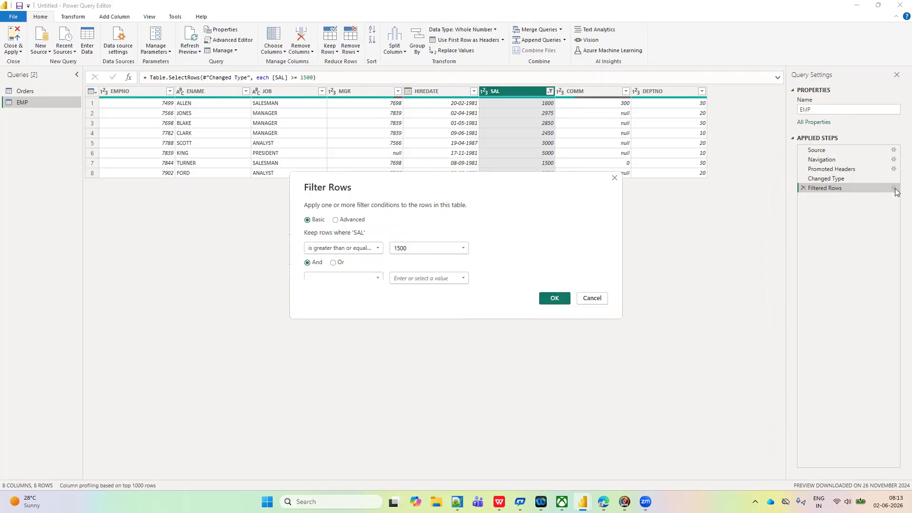
{"action": "left_click", "coordinate": [378, 248]}
{"action": "left_click", "coordinate": [326, 299]}
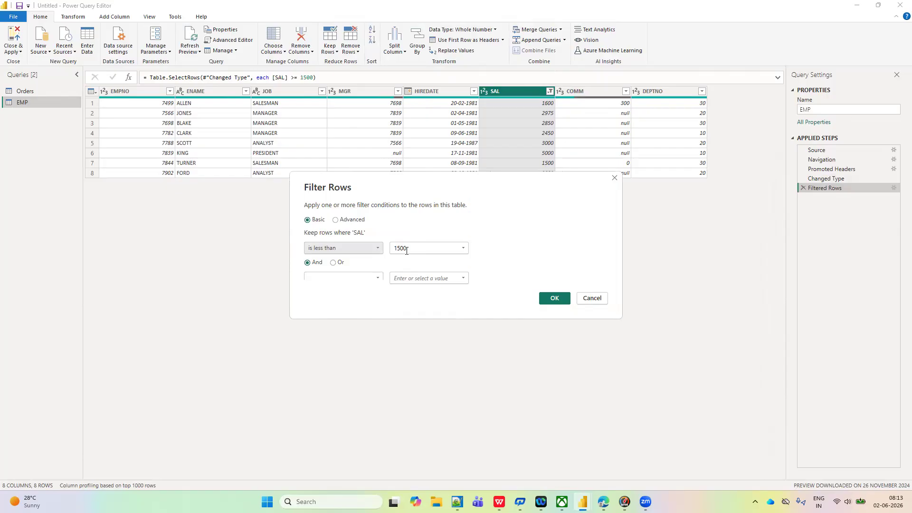
{"action": "left_click", "coordinate": [555, 297]}
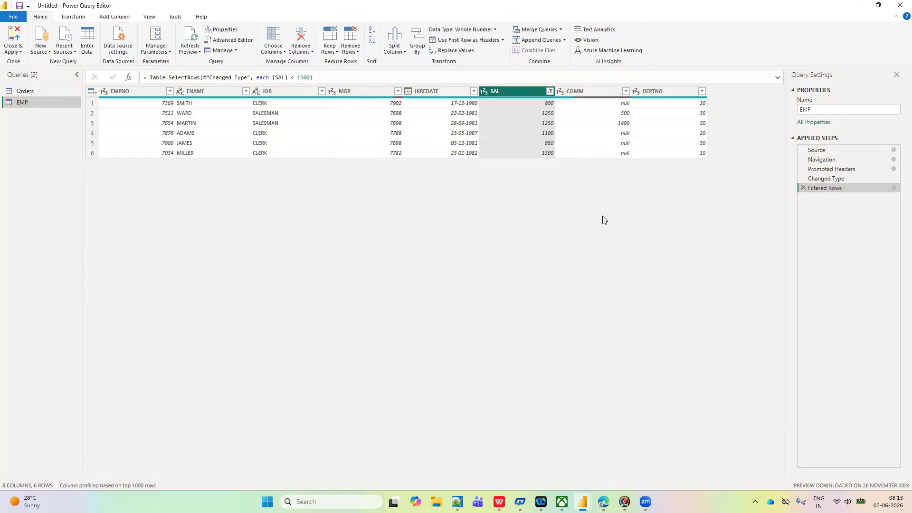
- Switch the operator of the SAL condition in Filtered Rows to is less than or equal to
{"action": "left_click", "coordinate": [894, 188]}
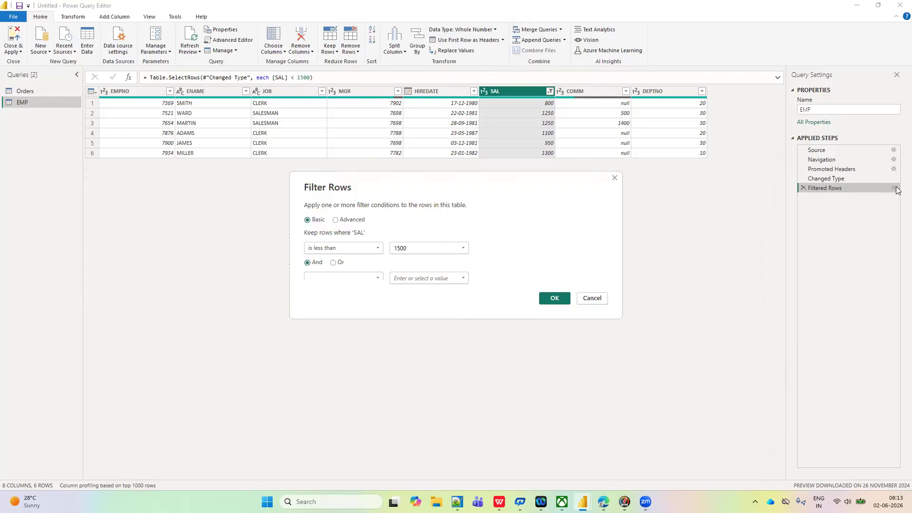
{"action": "left_click", "coordinate": [378, 247]}
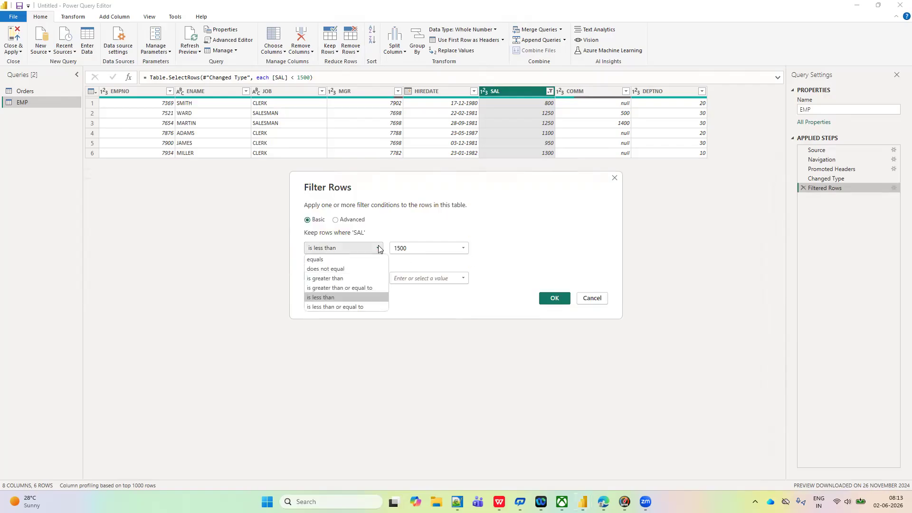
{"action": "left_click", "coordinate": [342, 306]}
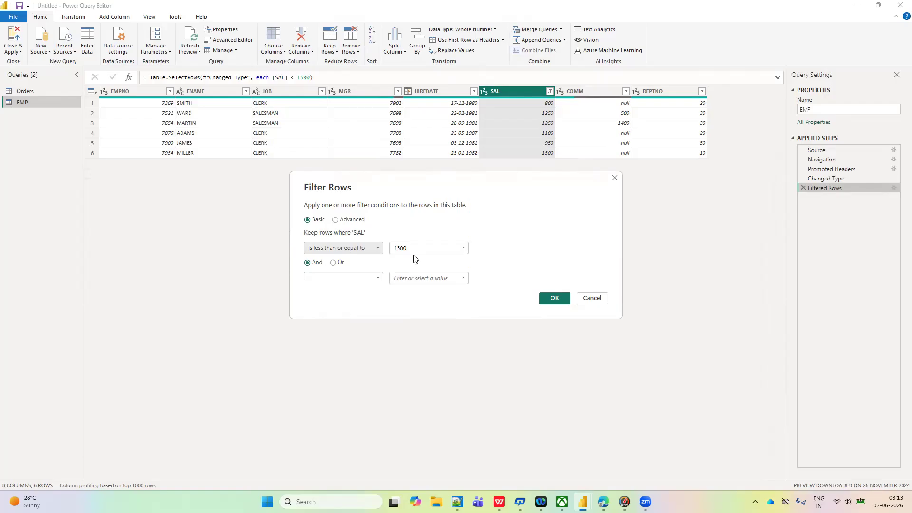
{"action": "left_click", "coordinate": [555, 298]}
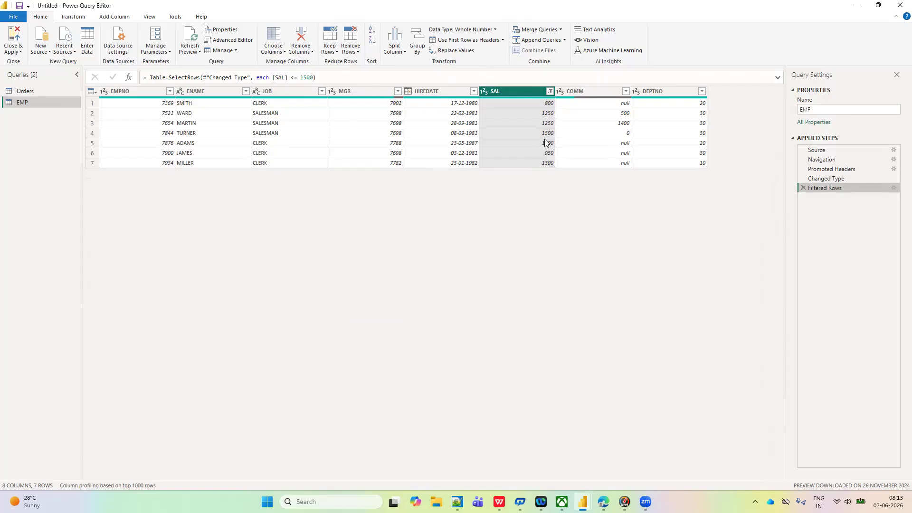
- Sort the filtered rows by SAL in ascending order, and delete the resulting Sorted Rows step
{"action": "left_click", "coordinate": [550, 92]}
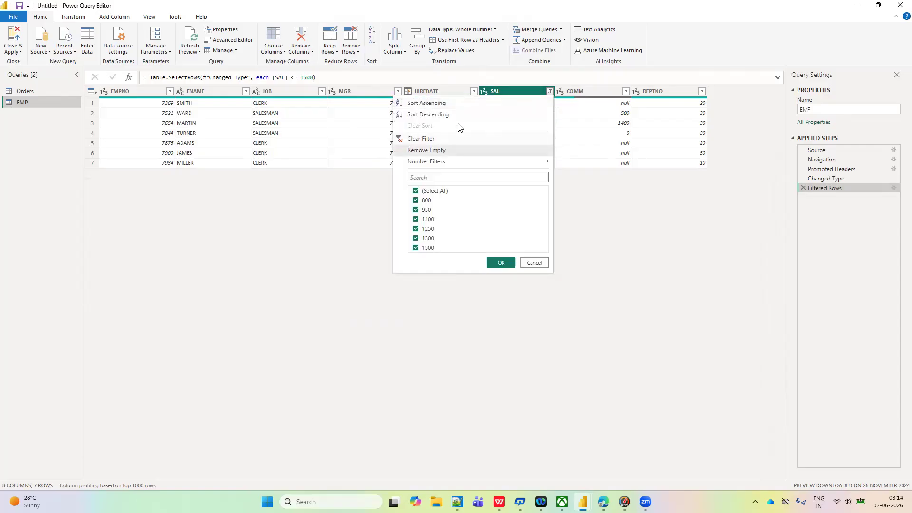
{"action": "left_click", "coordinate": [434, 107]}
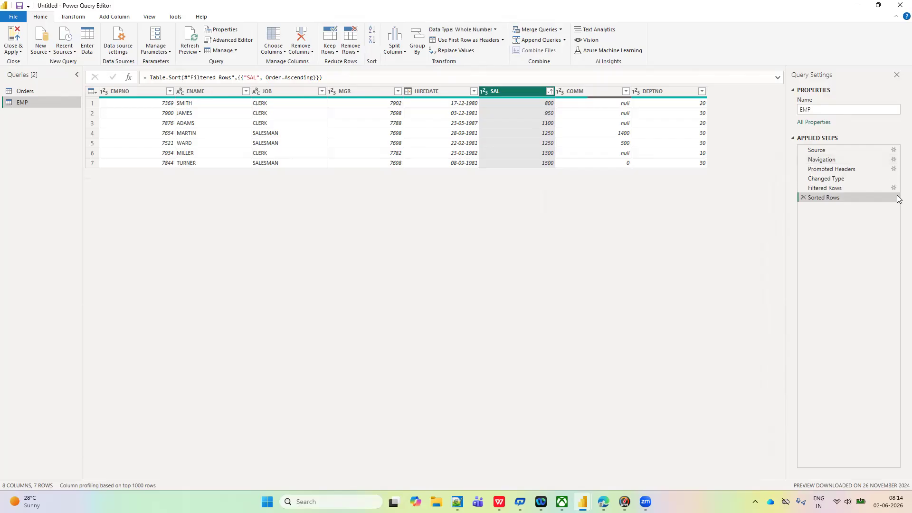
{"action": "left_click", "coordinate": [804, 197]}
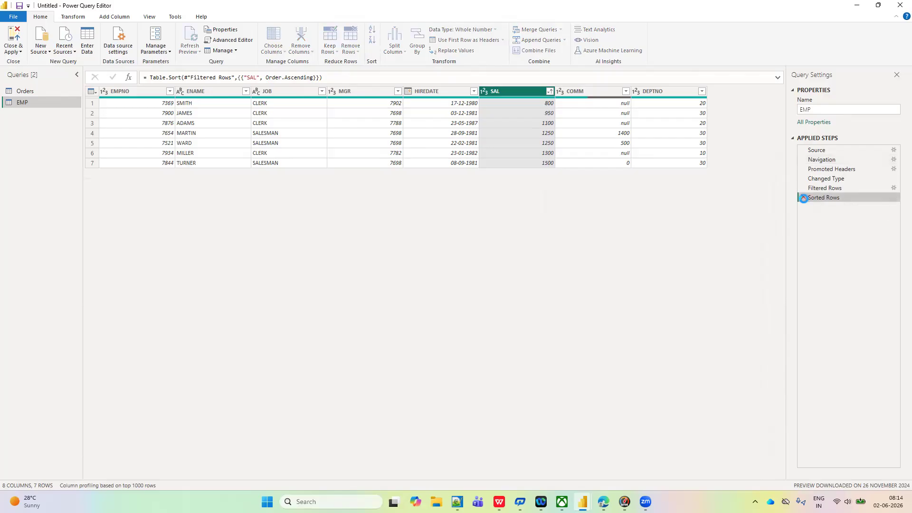
- Review the comparison operators offered for the SAL number filter and the text filter options of the JOB column
{"action": "left_click", "coordinate": [893, 188]}
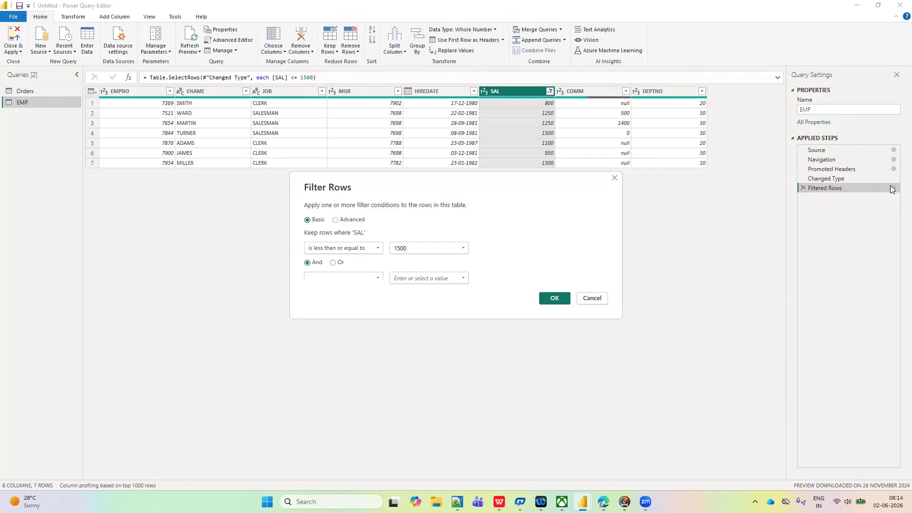
{"action": "left_click", "coordinate": [378, 248]}
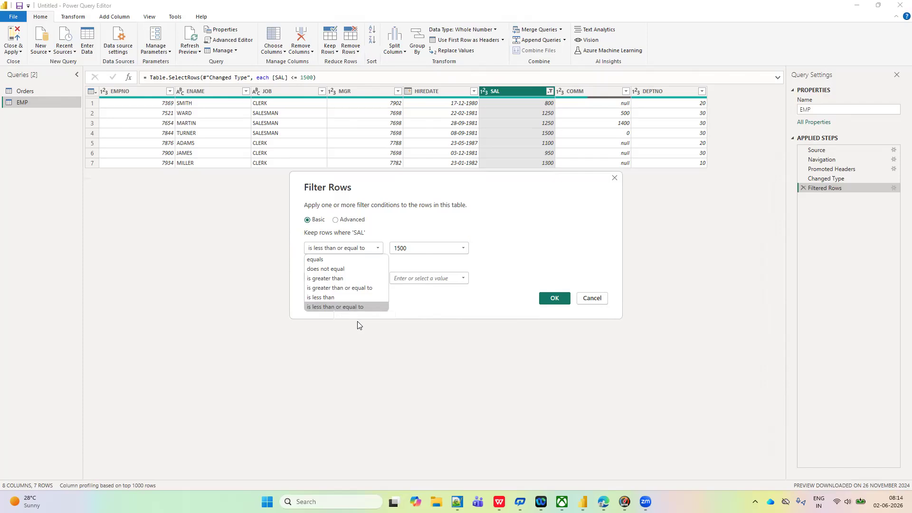
{"action": "left_click", "coordinate": [658, 254]}
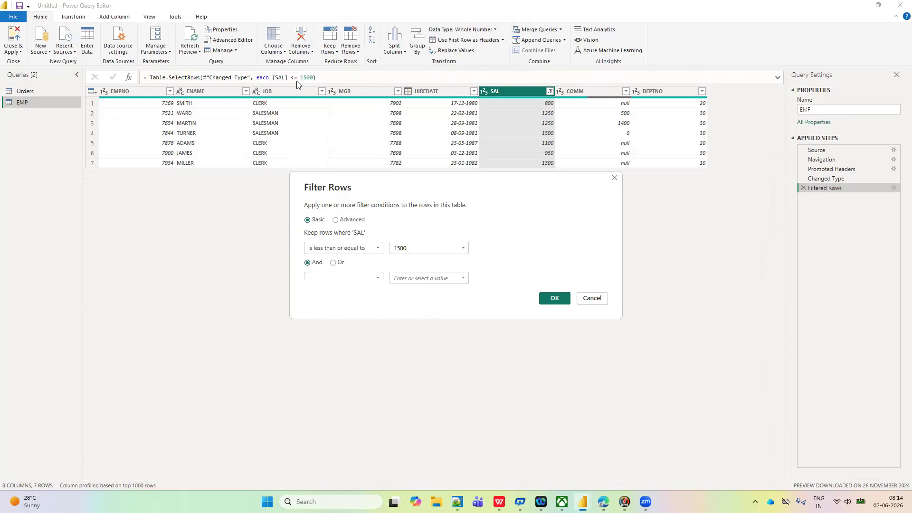
{"action": "left_click", "coordinate": [593, 299]}
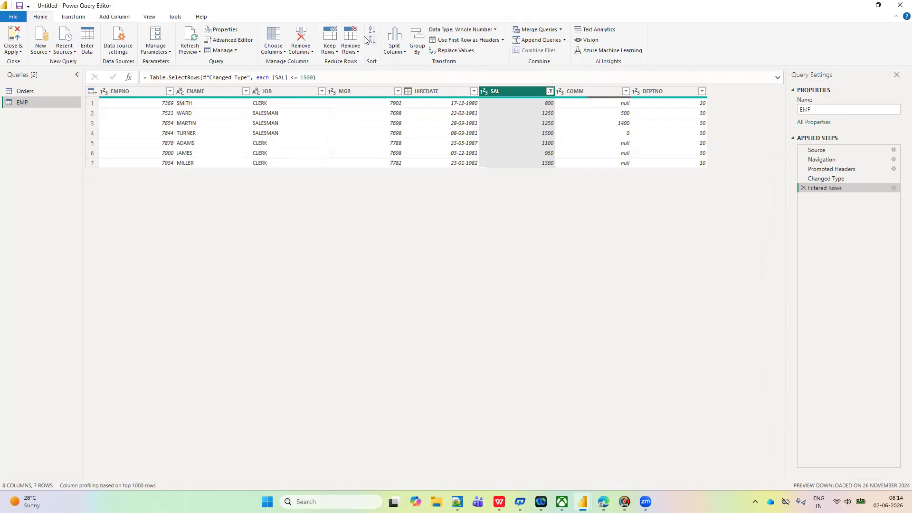
{"action": "left_click", "coordinate": [322, 91]}
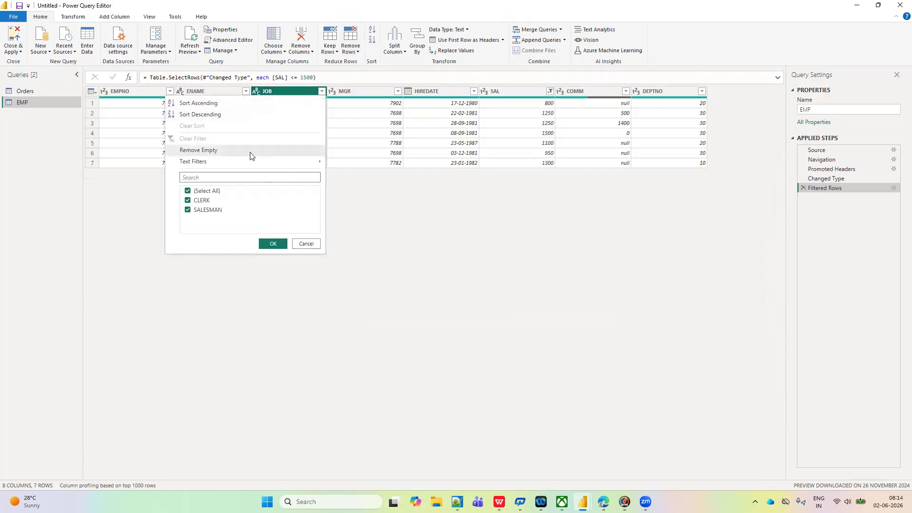
{"action": "mouse_move", "coordinate": [248, 163]}
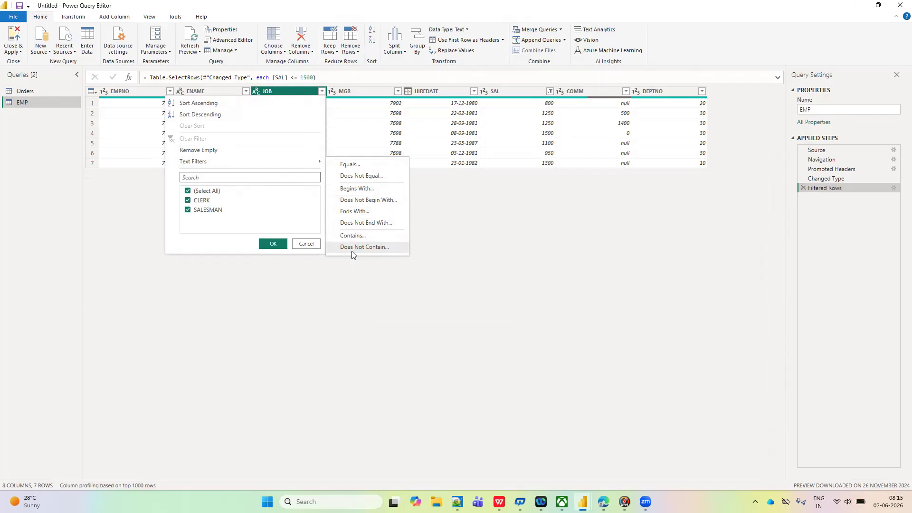
{"action": "left_click", "coordinate": [459, 262]}
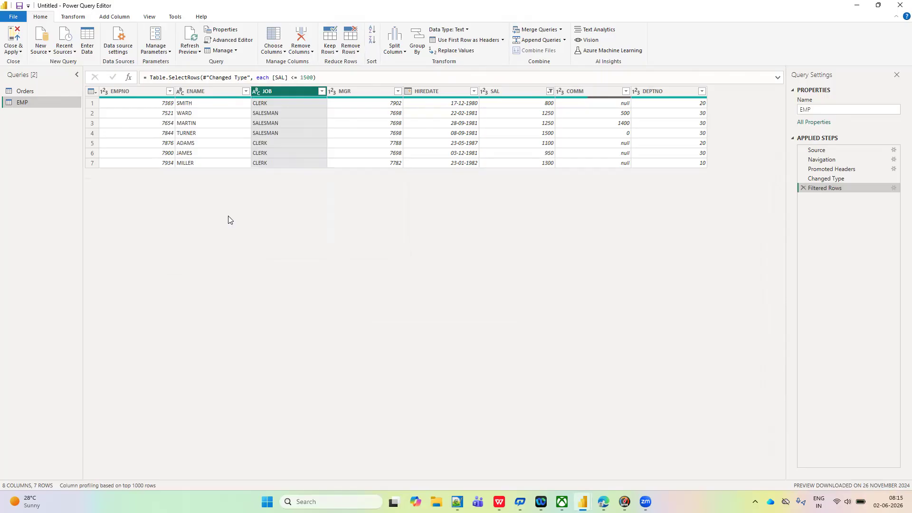
- Delete the Filtered Rows step from the EMP query, and switch to the Orders query
{"action": "left_click", "coordinate": [803, 188]}
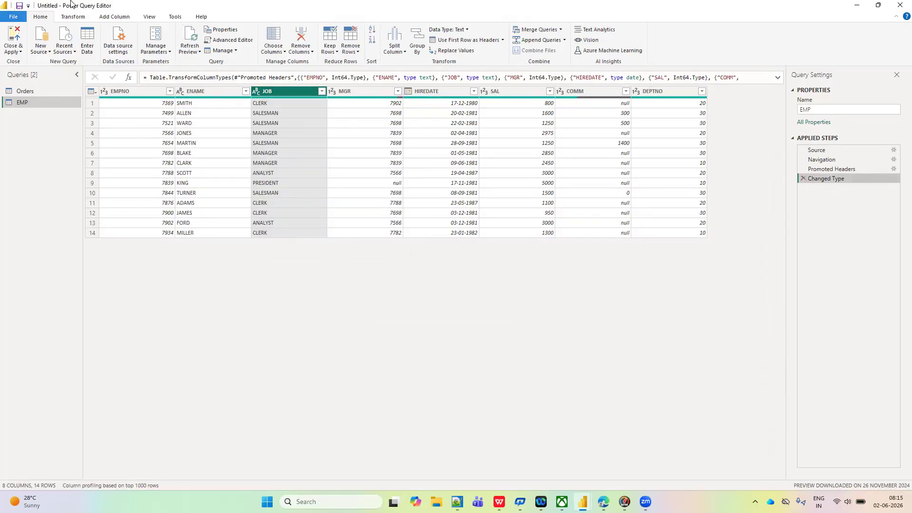
{"action": "left_click", "coordinate": [71, 18]}
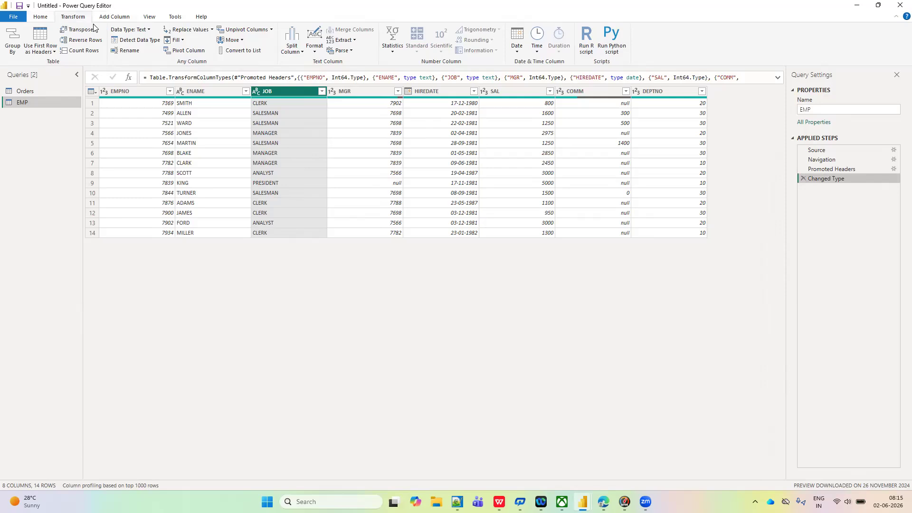
{"action": "left_click", "coordinate": [27, 91]}
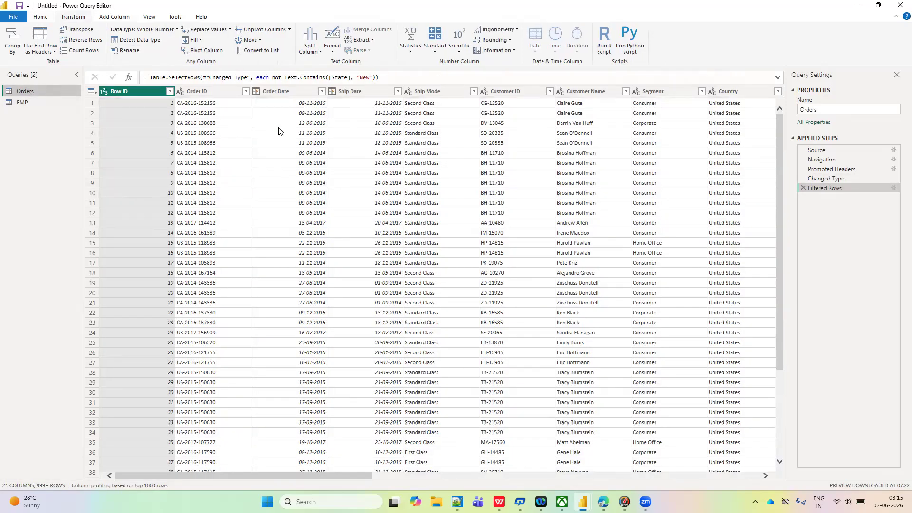
- Compare the commands for transforming existing columns with those for adding new columns in the Orders query
{"action": "scroll", "coordinate": [439, 151], "scroll_direction": "right", "scroll_amount": 5}
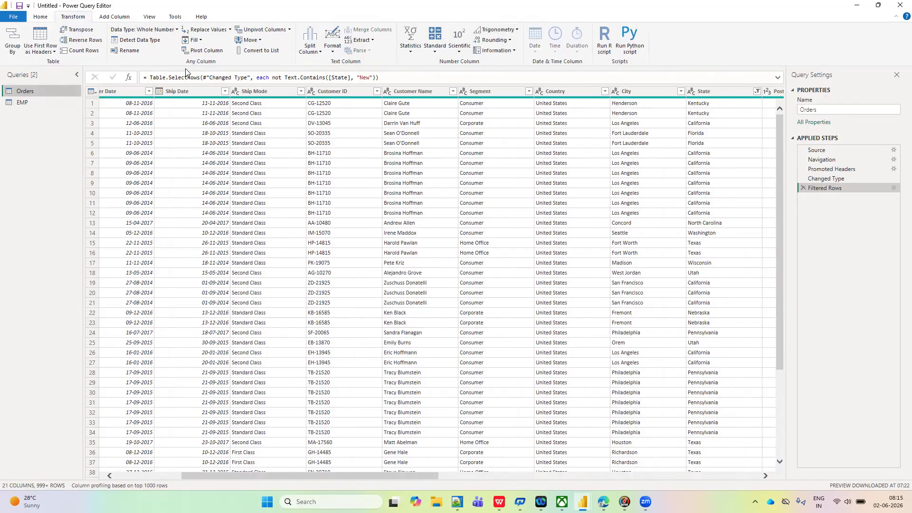
{"action": "left_click", "coordinate": [115, 18]}
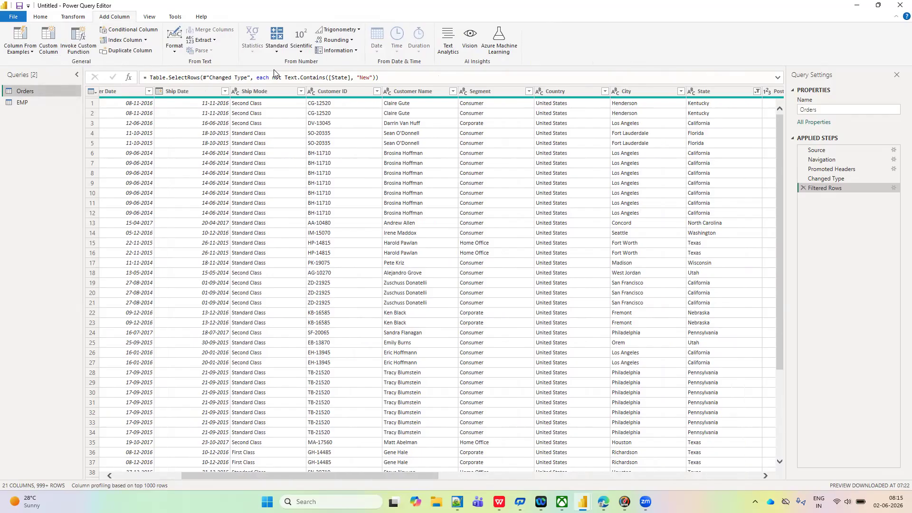
{"action": "left_click", "coordinate": [75, 18]}
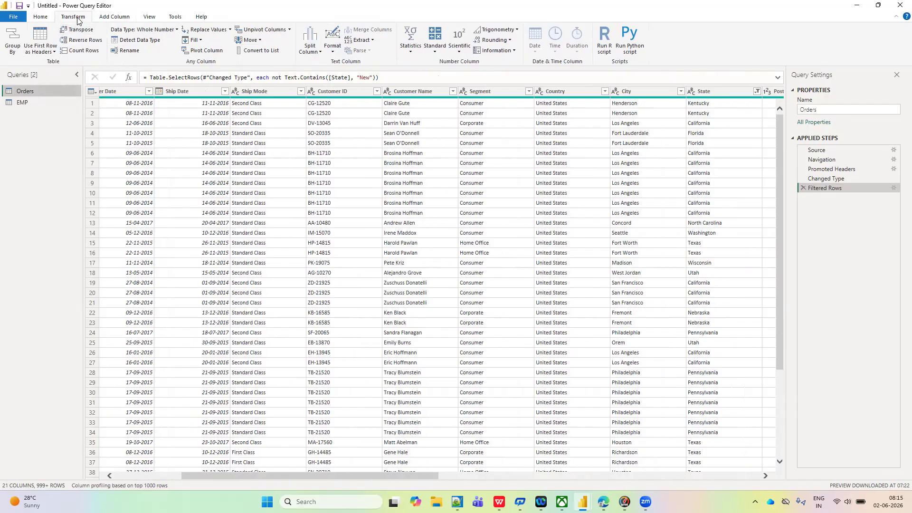
{"action": "left_click", "coordinate": [115, 18]}
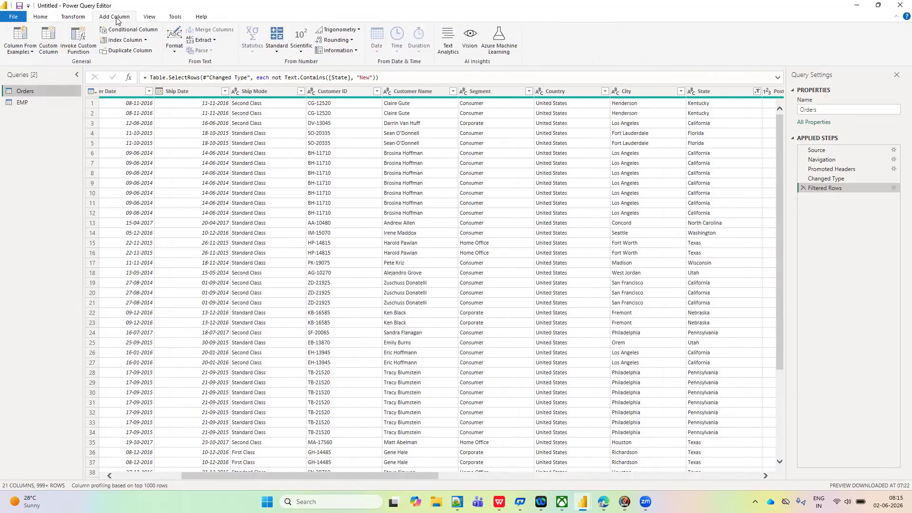
{"action": "left_click", "coordinate": [74, 17]}
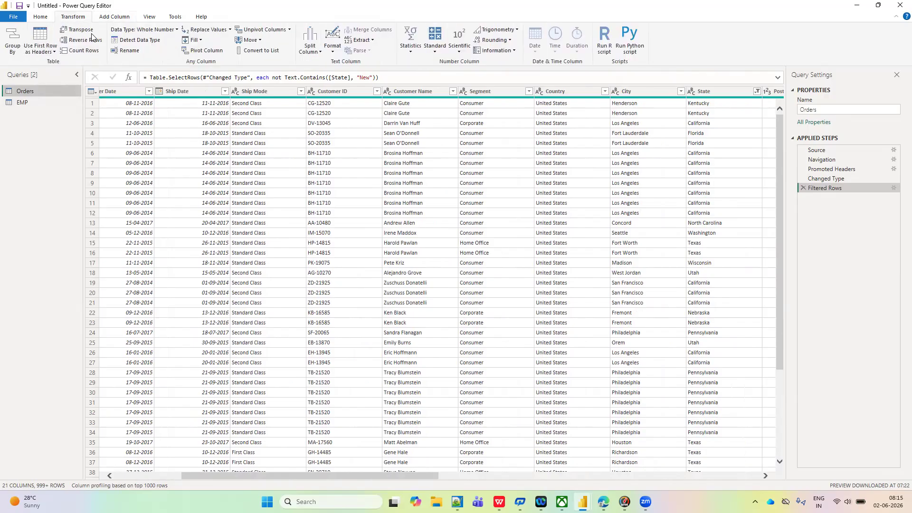
{"action": "left_click", "coordinate": [115, 18]}
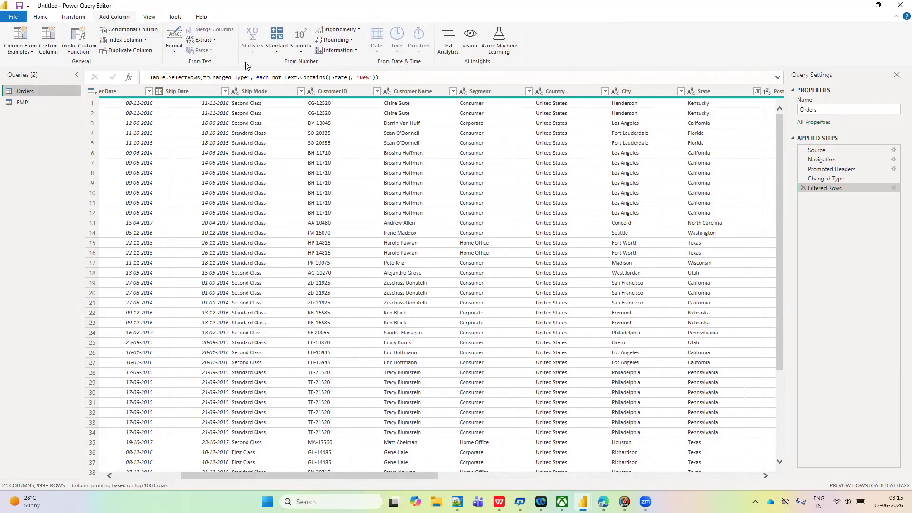
{"action": "left_click", "coordinate": [84, 18]}
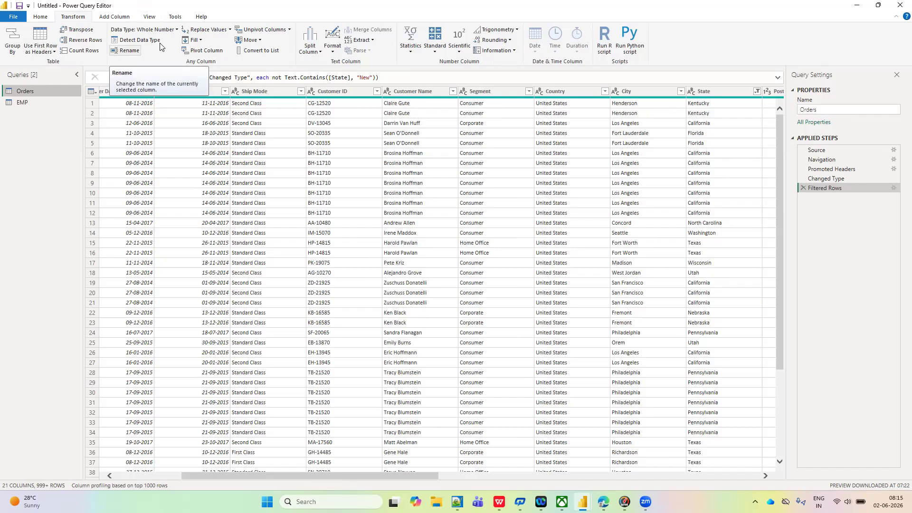
{"action": "left_click", "coordinate": [106, 18]}
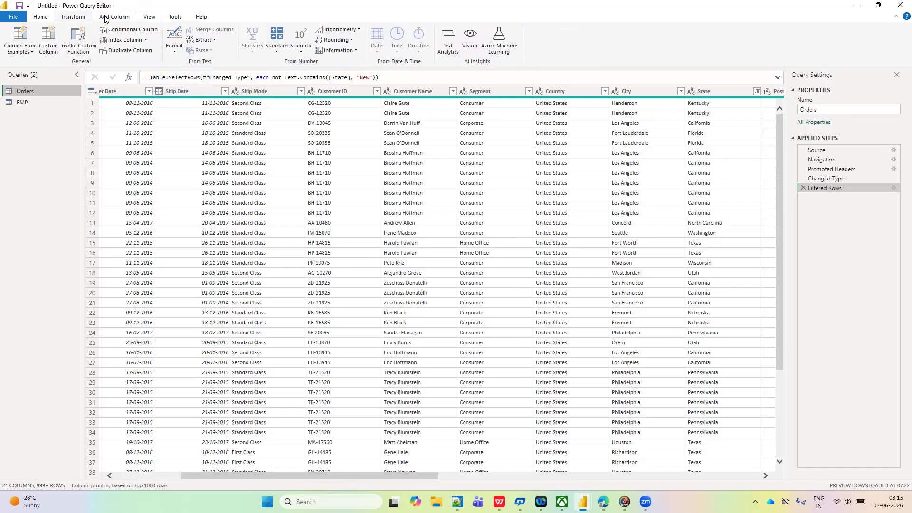
{"action": "left_click", "coordinate": [67, 17]}
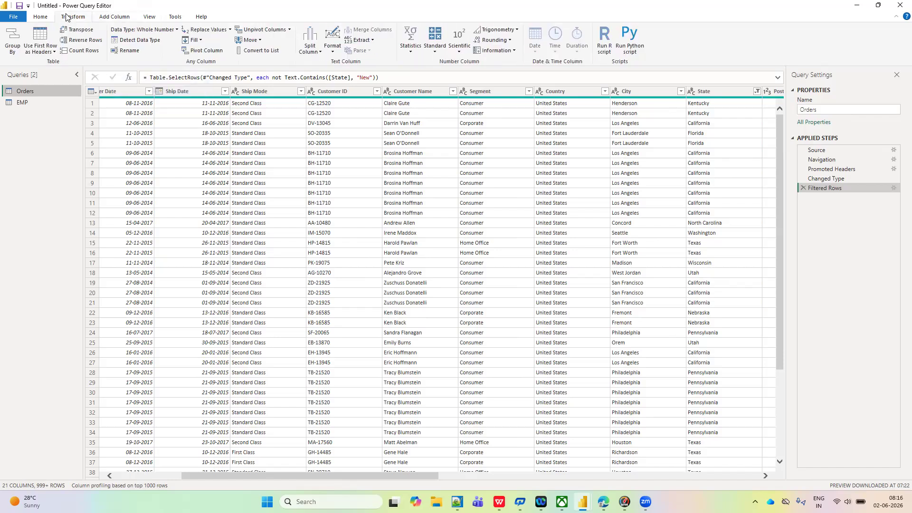
{"action": "left_click", "coordinate": [117, 18]}
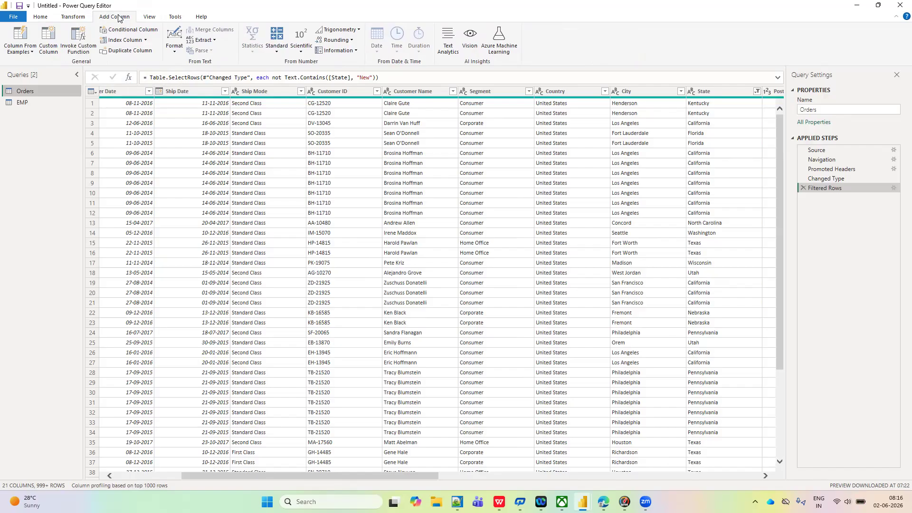
- Transform the Ship Date column of Orders in place so it holds only the year
{"action": "left_click", "coordinate": [180, 90]}
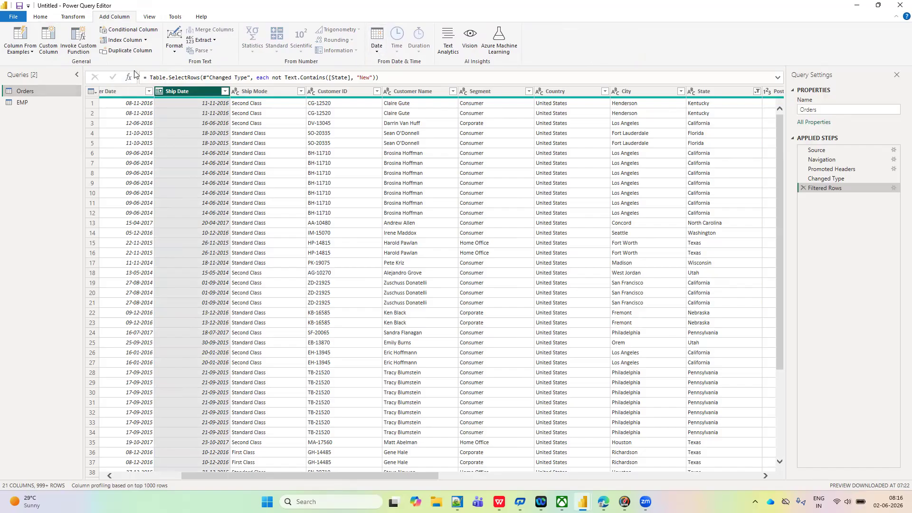
{"action": "left_click", "coordinate": [76, 17]}
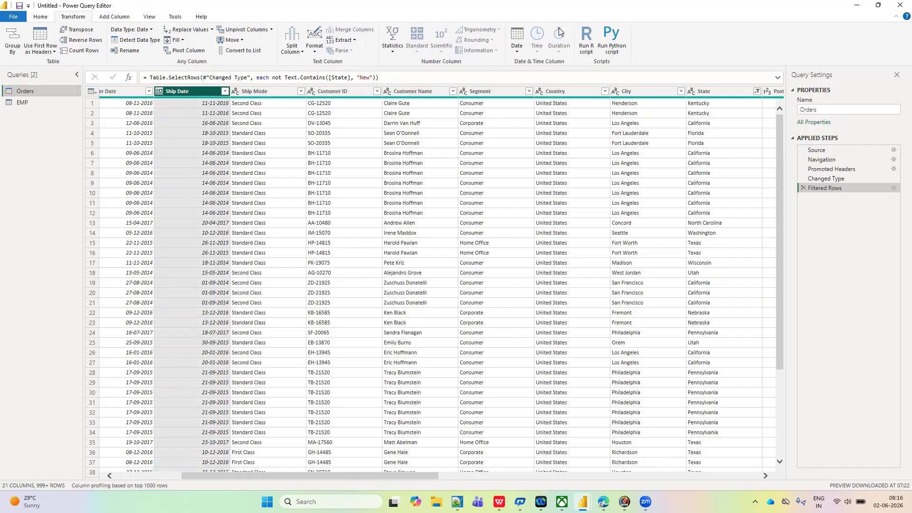
{"action": "left_click", "coordinate": [518, 51]}
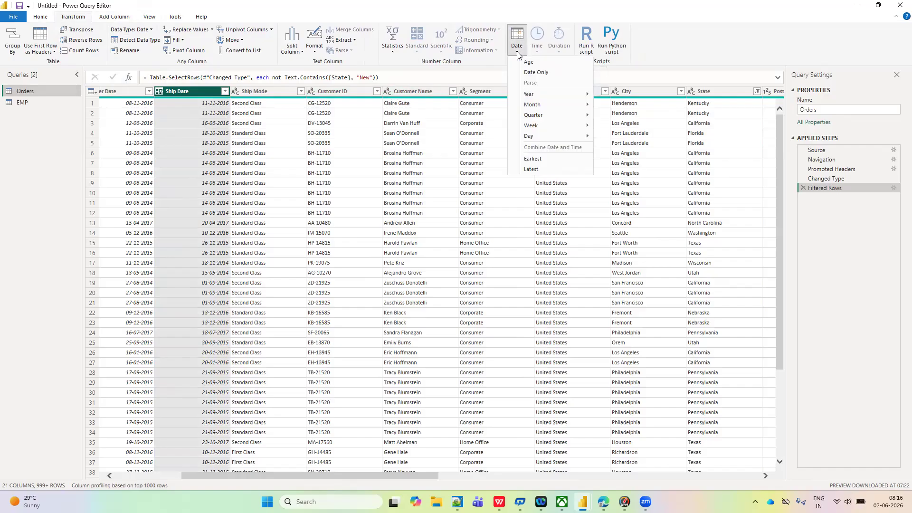
{"action": "mouse_move", "coordinate": [539, 96]}
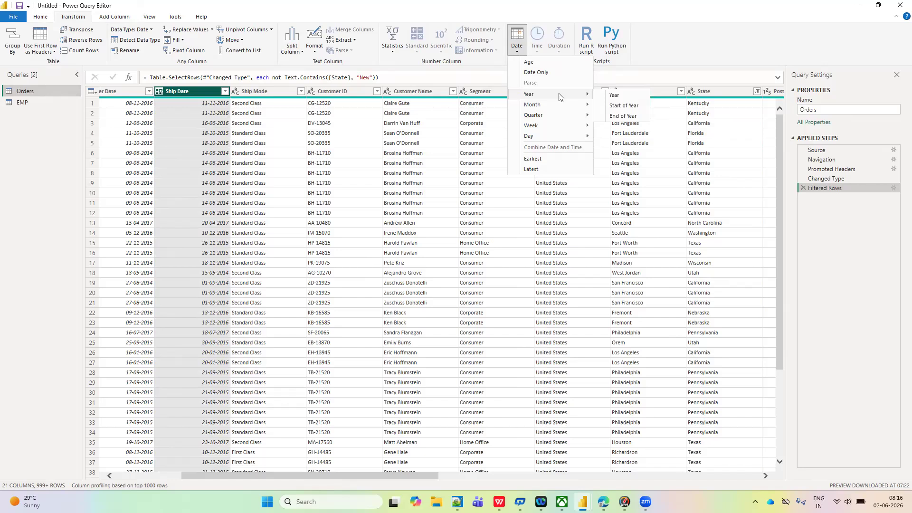
{"action": "left_click", "coordinate": [615, 97]}
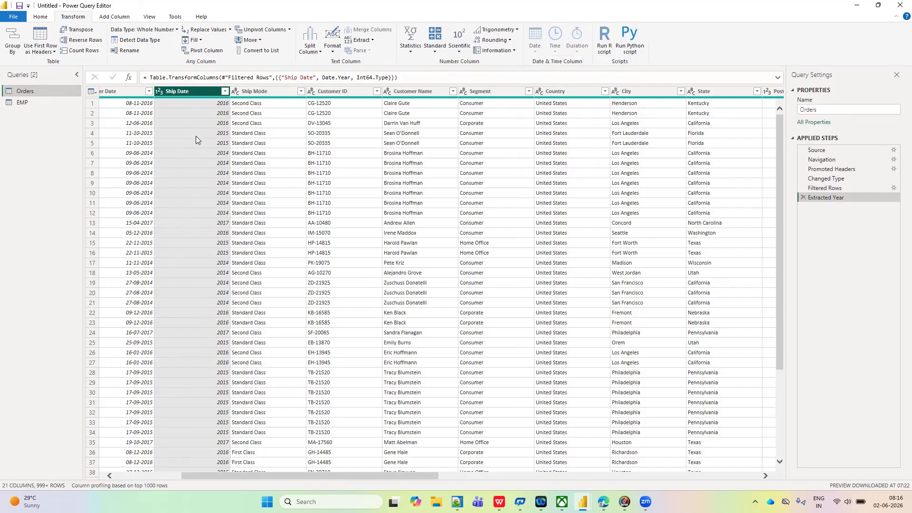
- Delete the Extracted Year step from Orders and add a separate column containing the year of Ship Date
{"action": "left_click", "coordinate": [803, 197]}
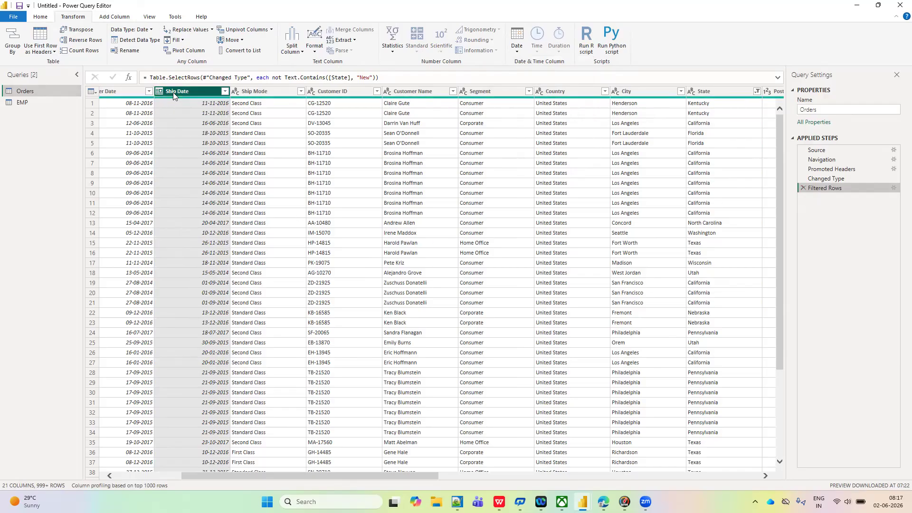
{"action": "left_click", "coordinate": [120, 18]}
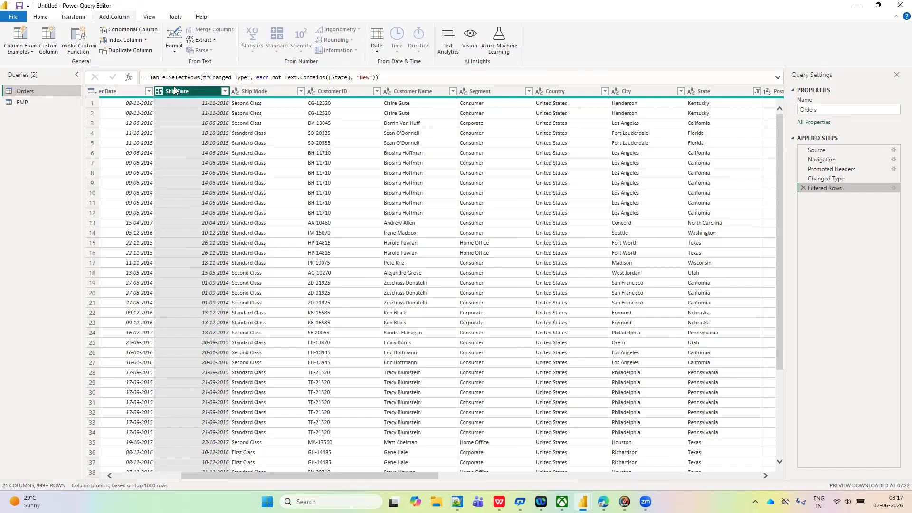
{"action": "left_click", "coordinate": [378, 52]}
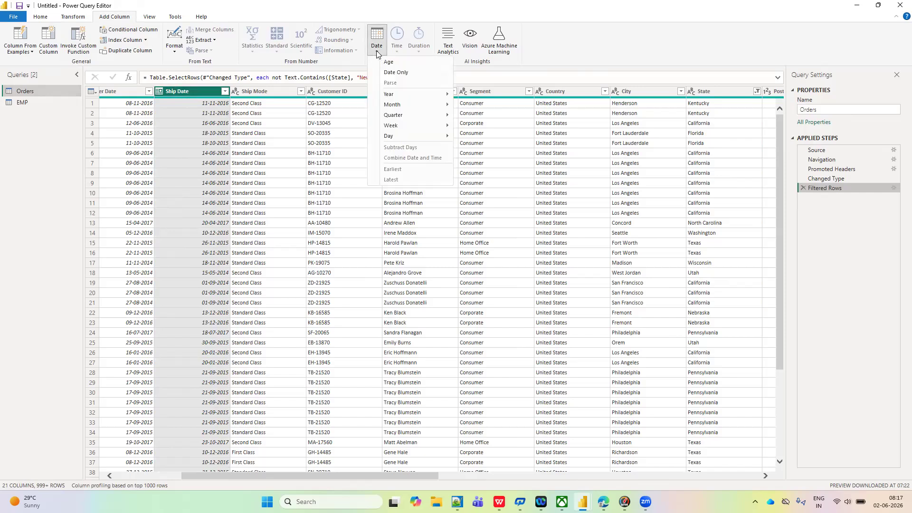
{"action": "mouse_move", "coordinate": [404, 95]}
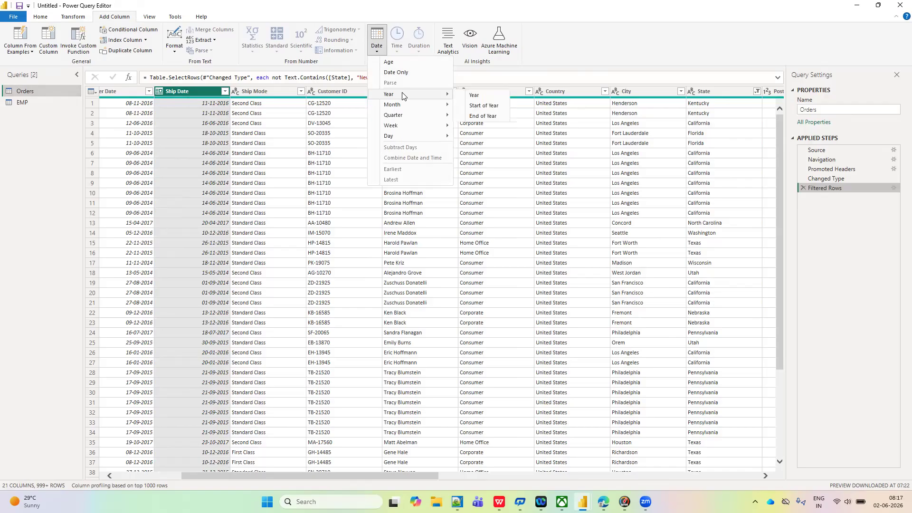
{"action": "left_click", "coordinate": [473, 95]}
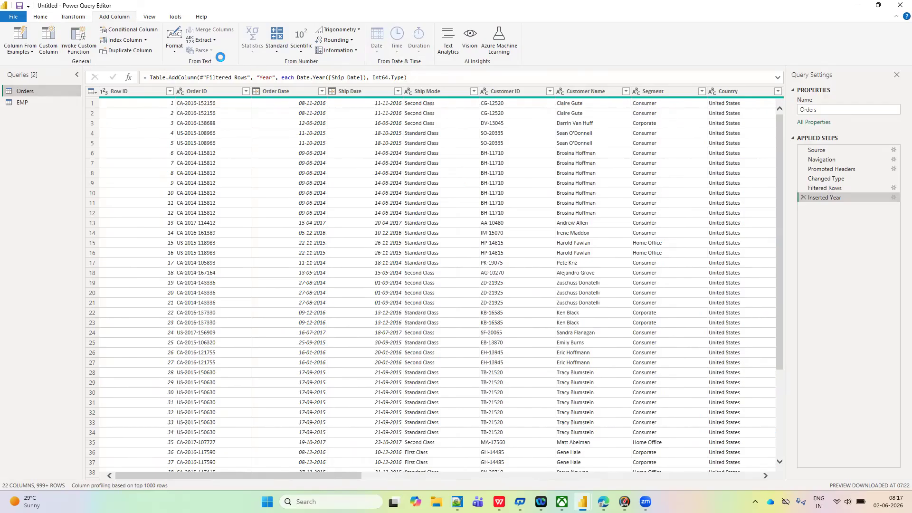
- Compare the original Ship Date column with the new Year column at the end of the Orders table
{"action": "left_click", "coordinate": [351, 92]}
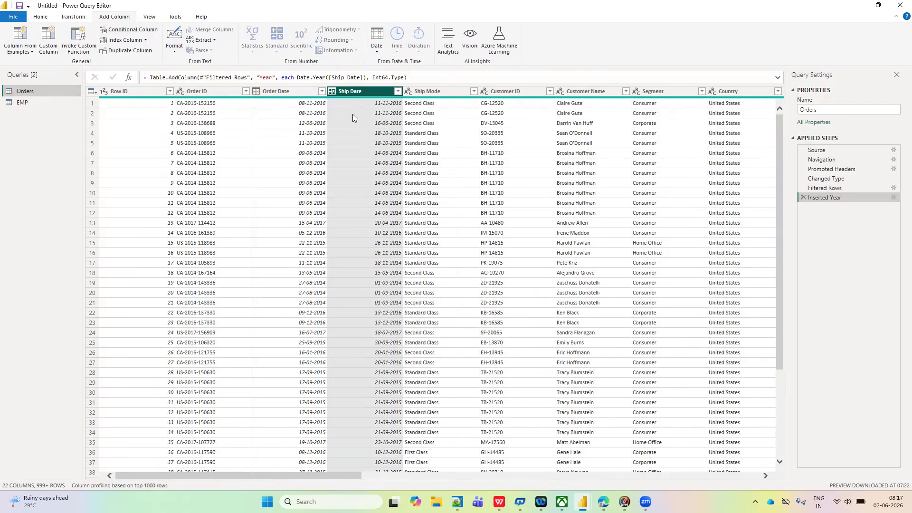
{"action": "scroll", "coordinate": [451, 192], "scroll_direction": "right", "scroll_amount": 10}
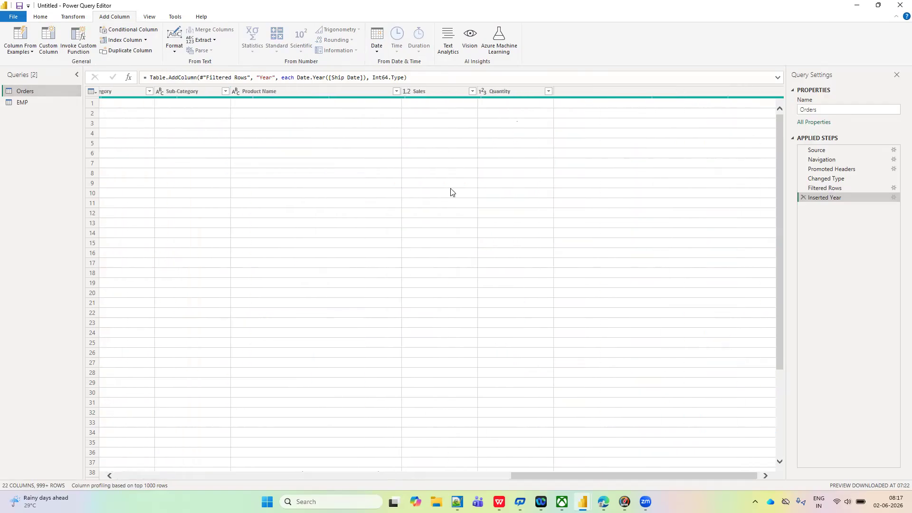
{"action": "scroll", "coordinate": [452, 192], "scroll_direction": "down", "scroll_amount": 2}
{"action": "scroll", "coordinate": [451, 193], "scroll_direction": "left", "scroll_amount": 5}
{"action": "scroll", "coordinate": [708, 154], "scroll_direction": "right", "scroll_amount": 2}
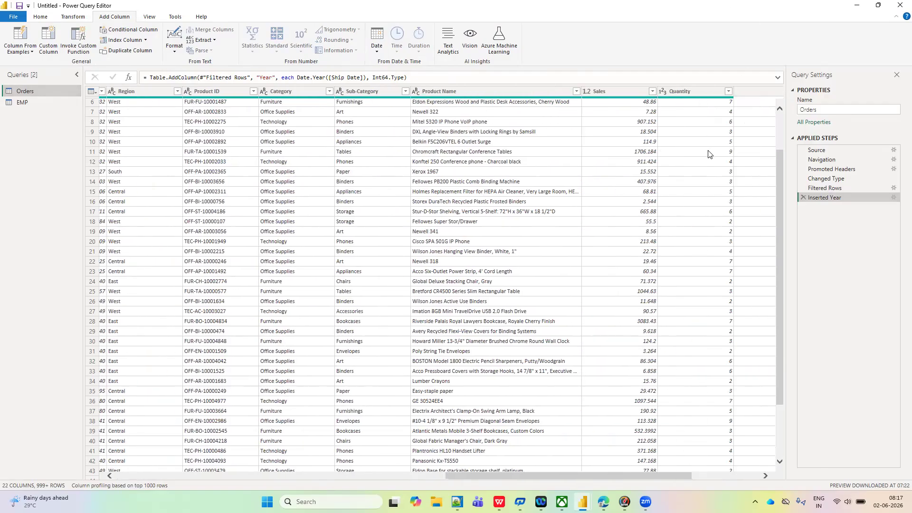
{"action": "scroll", "coordinate": [709, 154], "scroll_direction": "right", "scroll_amount": 3}
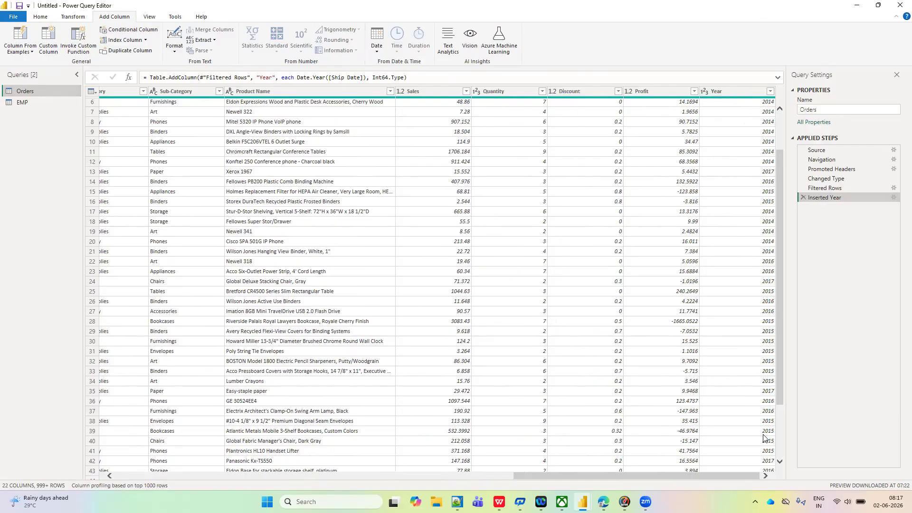
{"action": "scroll", "coordinate": [363, 288], "scroll_direction": "left", "scroll_amount": 5}
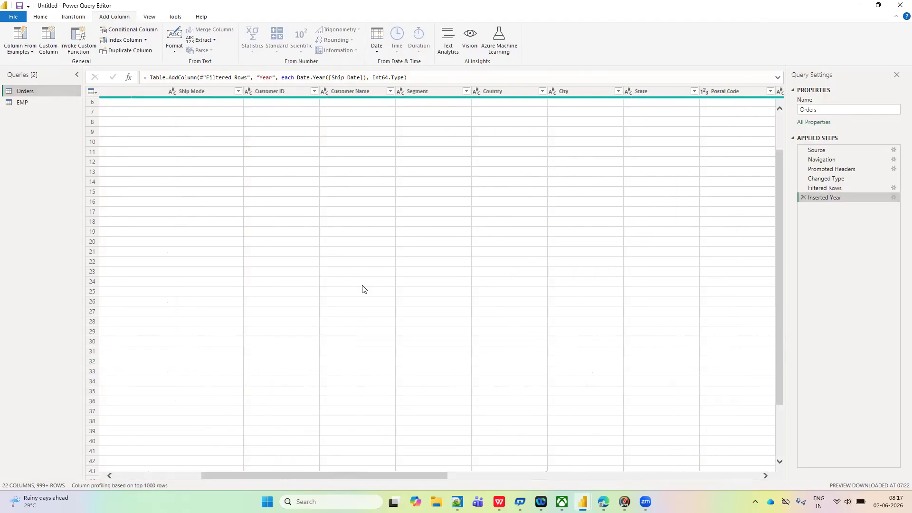
{"action": "scroll", "coordinate": [362, 288], "scroll_direction": "left", "scroll_amount": 3}
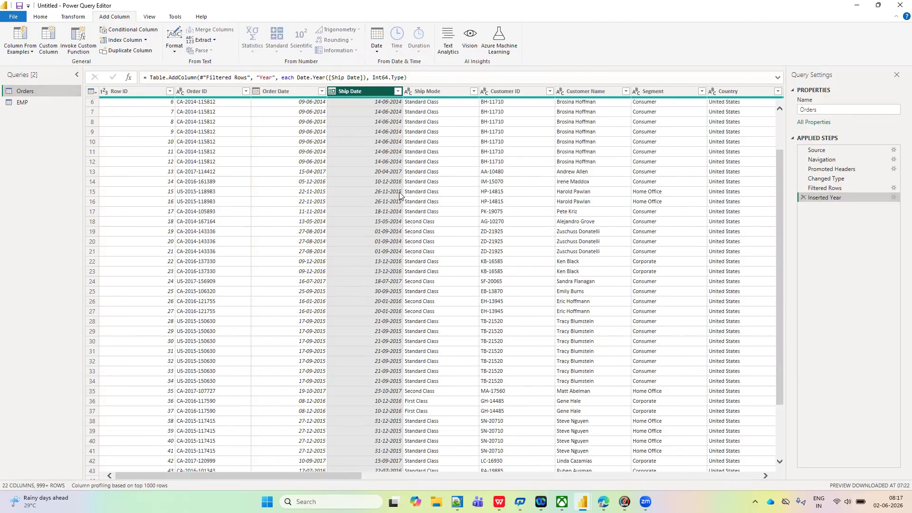
{"action": "scroll", "coordinate": [475, 211], "scroll_direction": "right", "scroll_amount": 8}
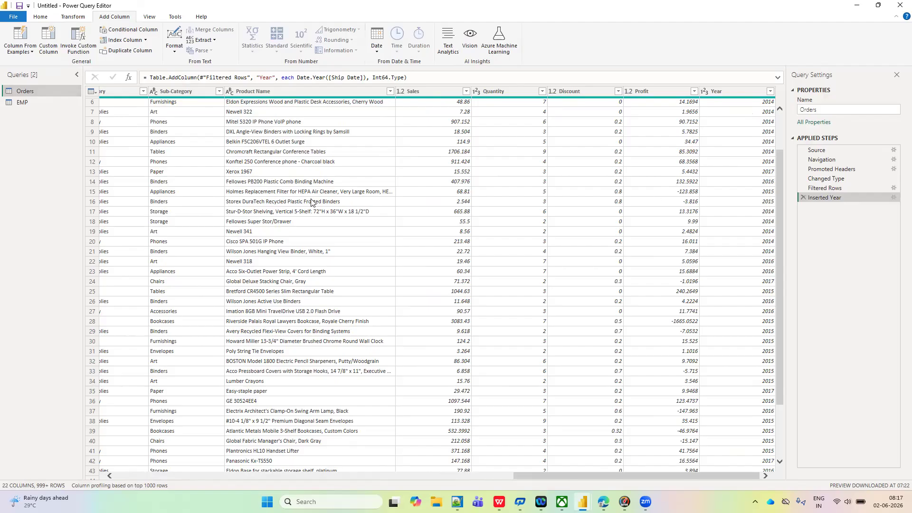
- Try converting the Ship Mode column to uppercase in place, and delete the resulting Uppercased Text step
{"action": "left_click", "coordinate": [74, 19]}
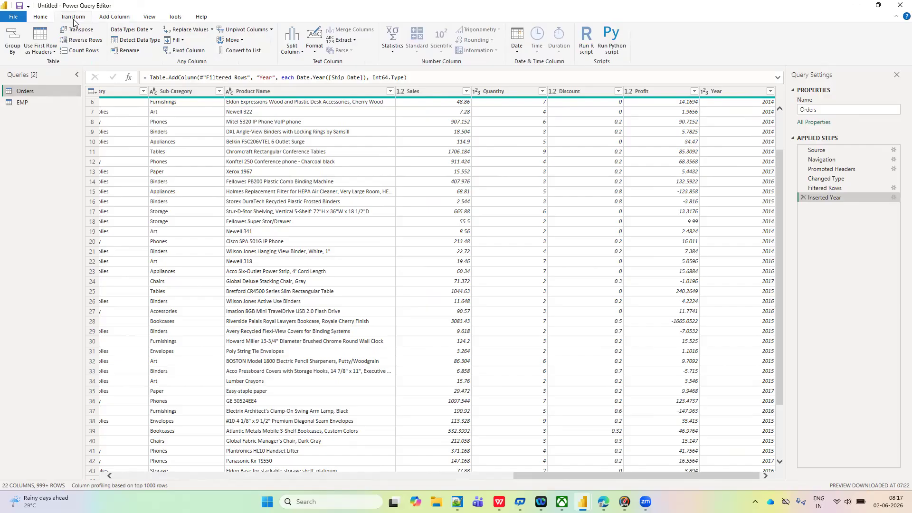
{"action": "scroll", "coordinate": [158, 160], "scroll_direction": "left", "scroll_amount": 10}
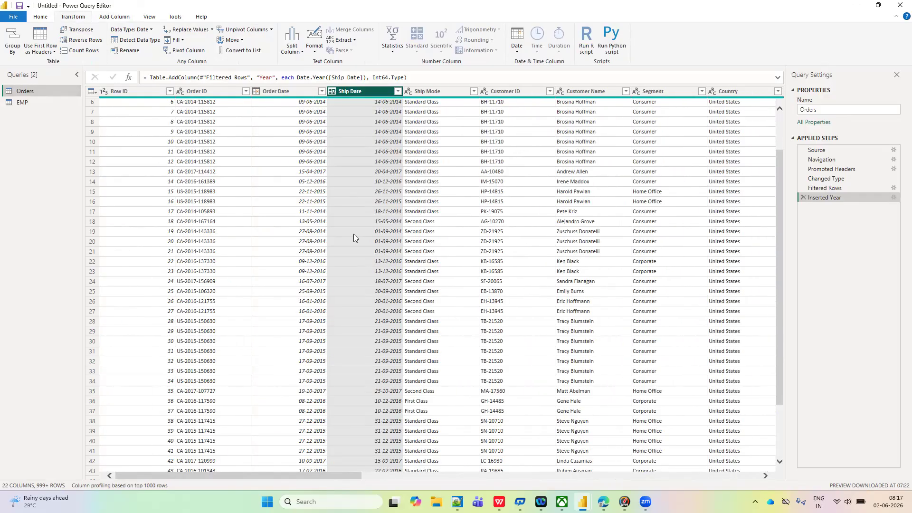
{"action": "scroll", "coordinate": [434, 184], "scroll_direction": "up", "scroll_amount": 2}
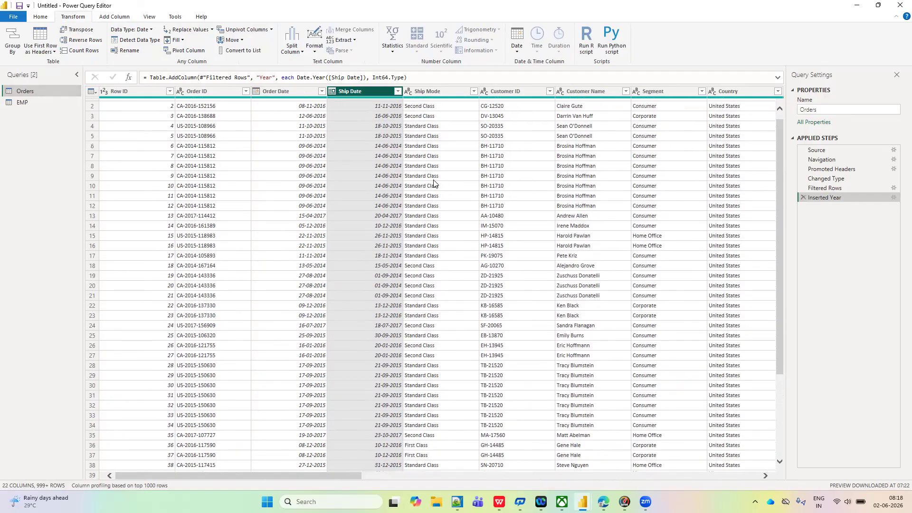
{"action": "left_click", "coordinate": [425, 93]}
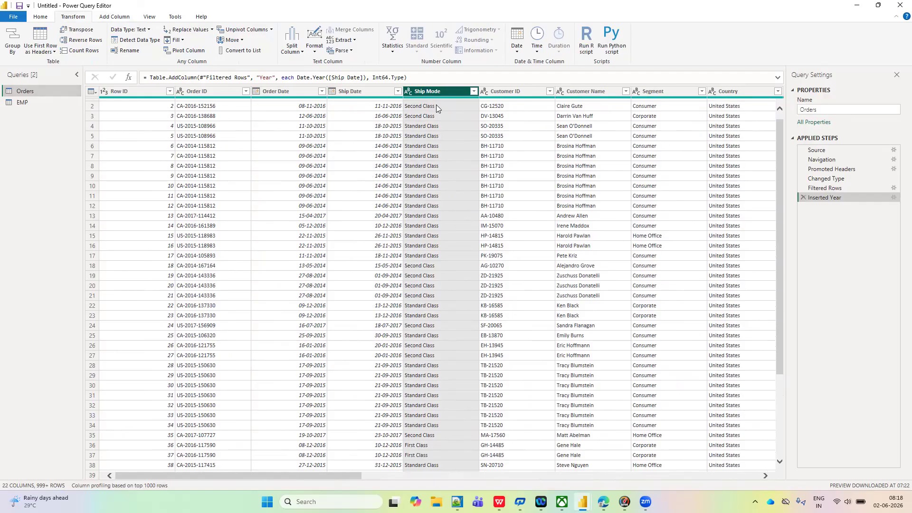
{"action": "left_click", "coordinate": [126, 19]}
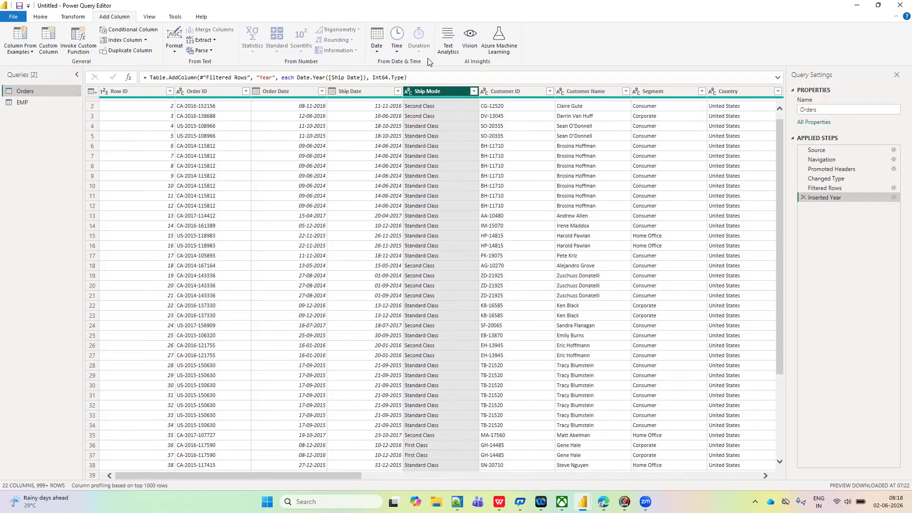
{"action": "left_click", "coordinate": [72, 17]}
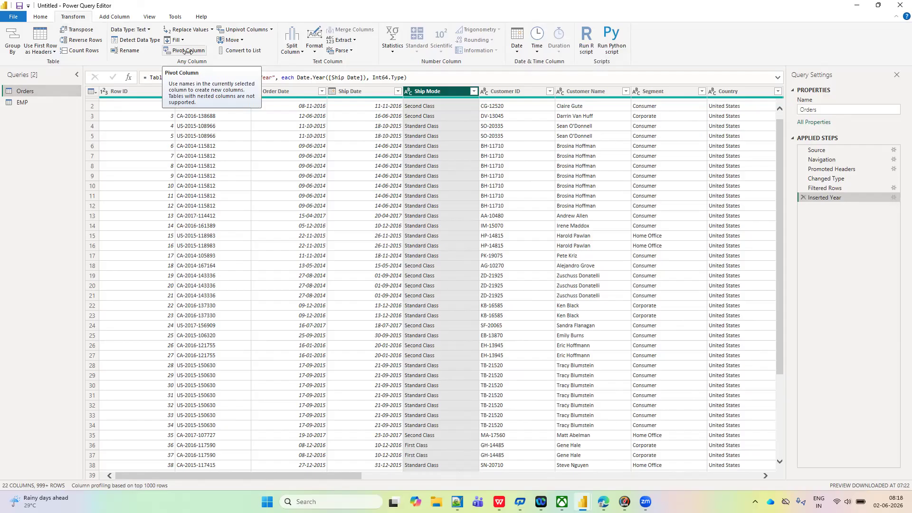
{"action": "left_click", "coordinate": [314, 51]}
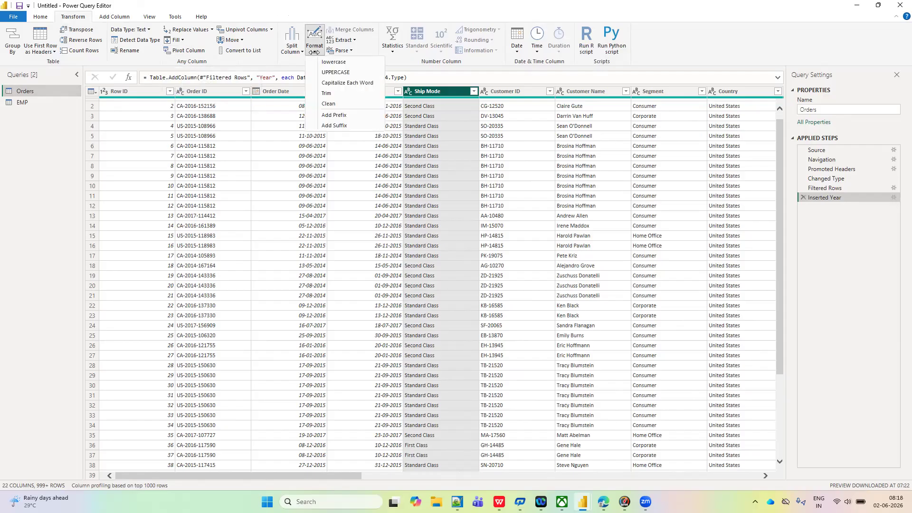
{"action": "left_click", "coordinate": [330, 72]}
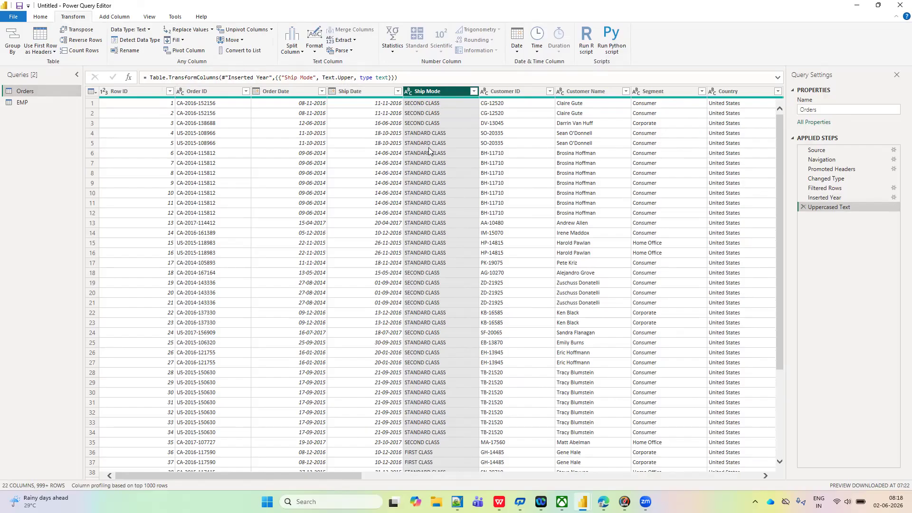
{"action": "left_click", "coordinate": [803, 208]}
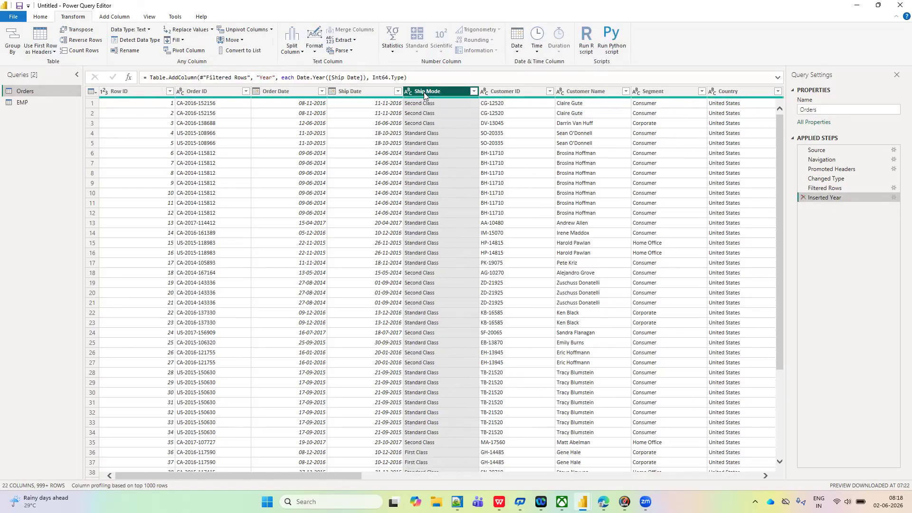
- Add a new column to Orders with the Ship Mode text in uppercase, and check it against the original column
{"action": "left_click", "coordinate": [114, 17]}
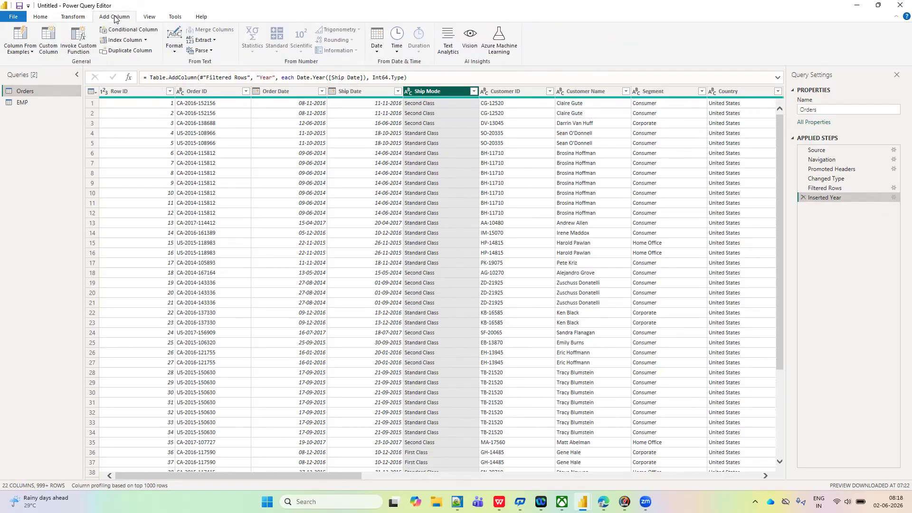
{"action": "left_click", "coordinate": [176, 52]}
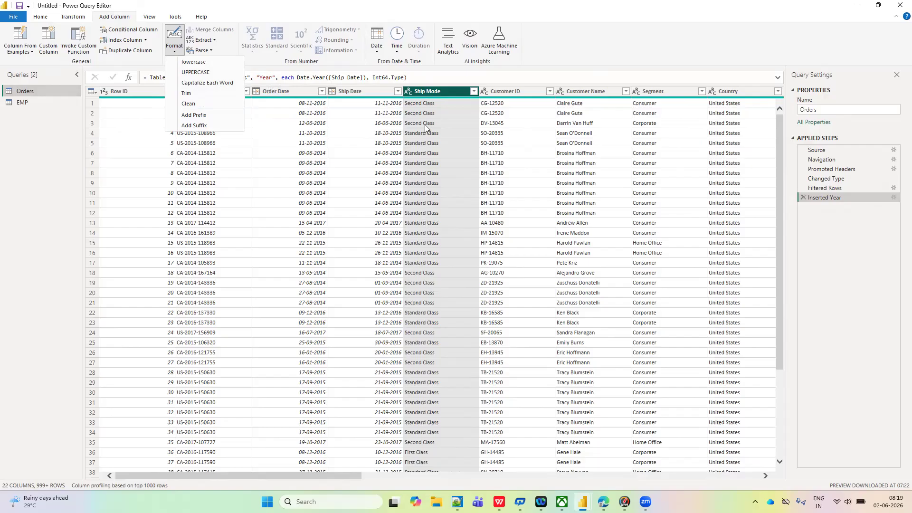
{"action": "left_click", "coordinate": [206, 74]}
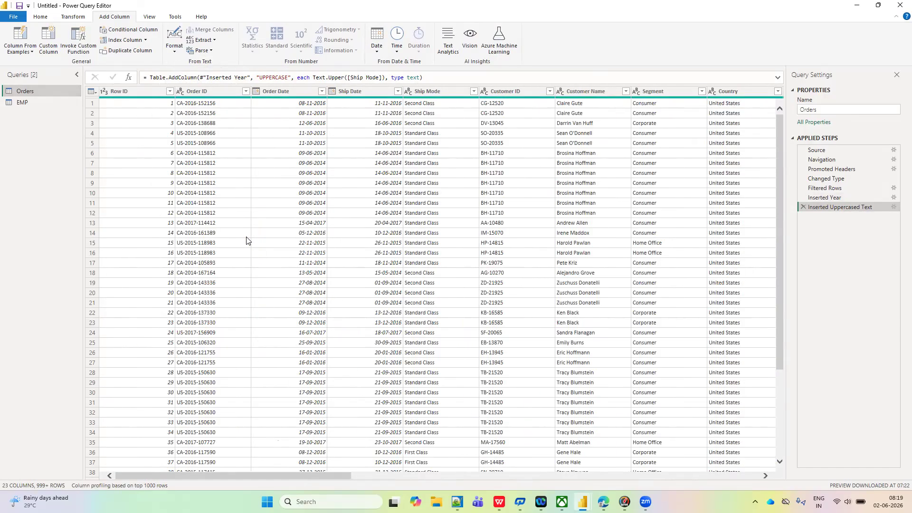
{"action": "left_click", "coordinate": [421, 93]}
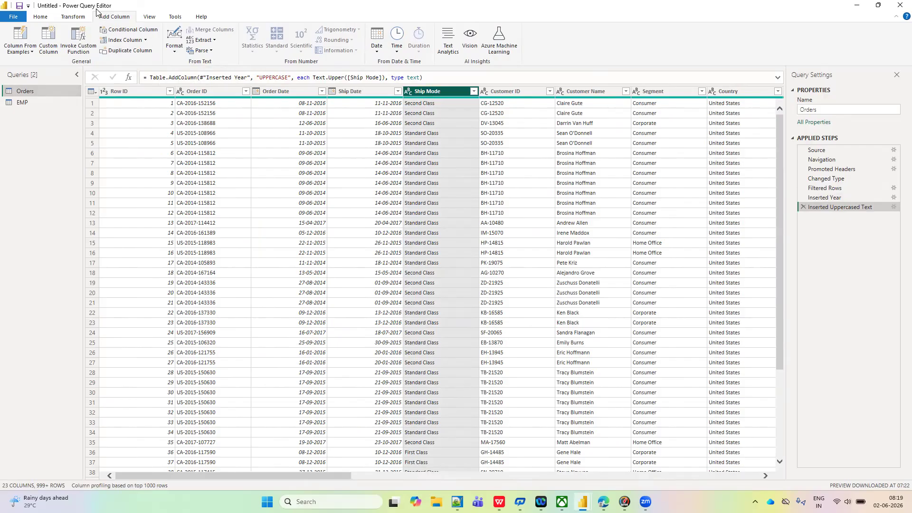
{"action": "scroll", "coordinate": [451, 162], "scroll_direction": "right", "scroll_amount": 10}
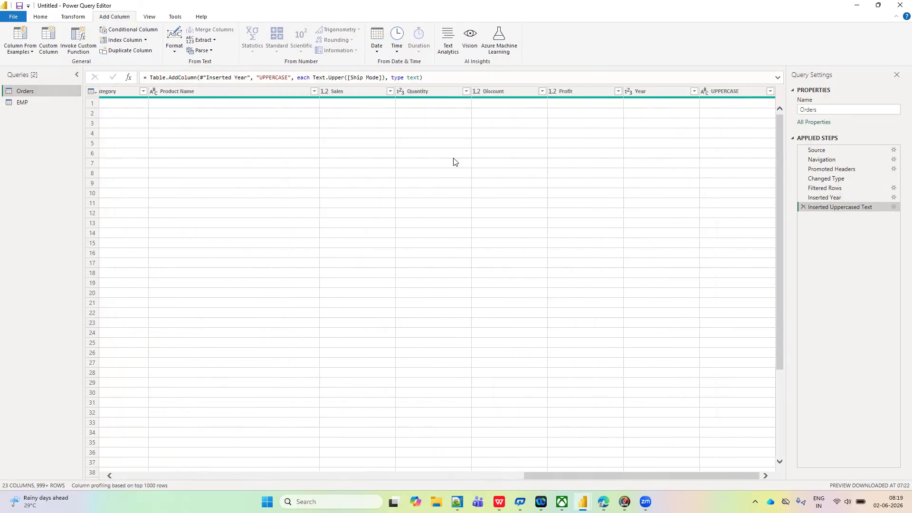
{"action": "left_click", "coordinate": [738, 94]}
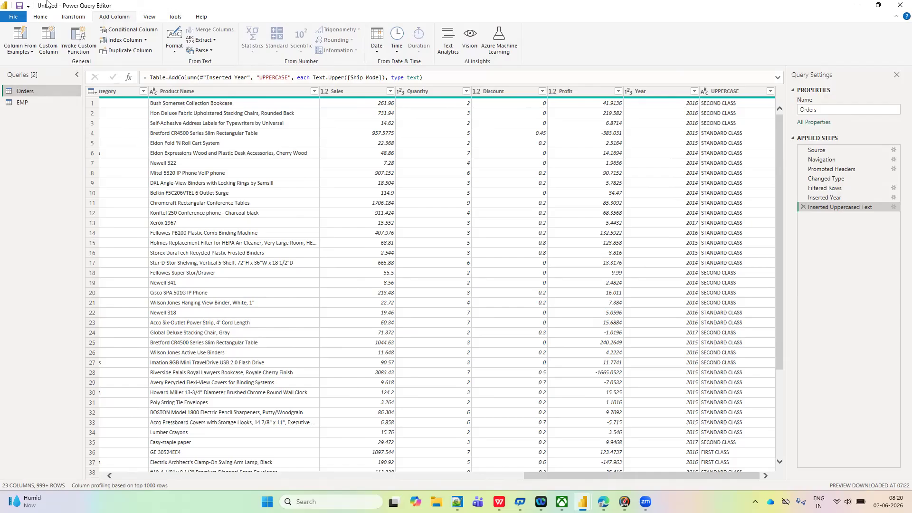
{"action": "left_click", "coordinate": [72, 18]}
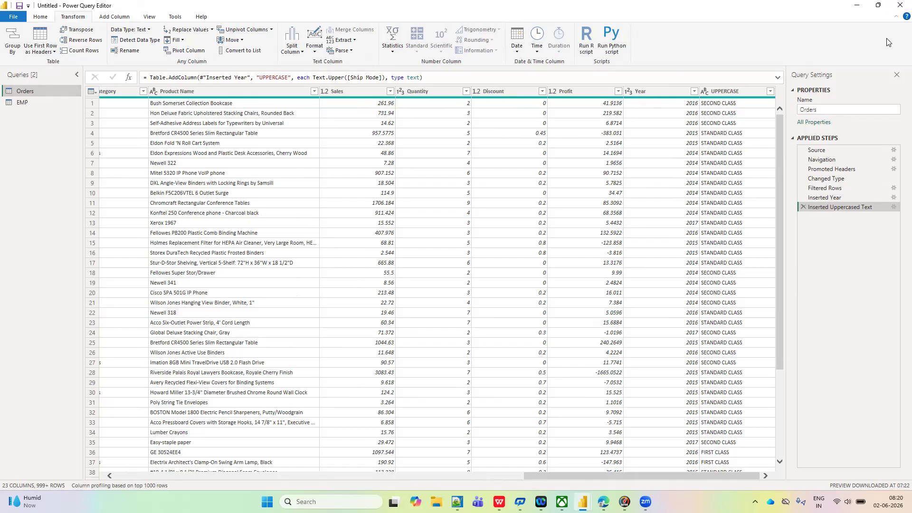
{"action": "left_click", "coordinate": [889, 50]}
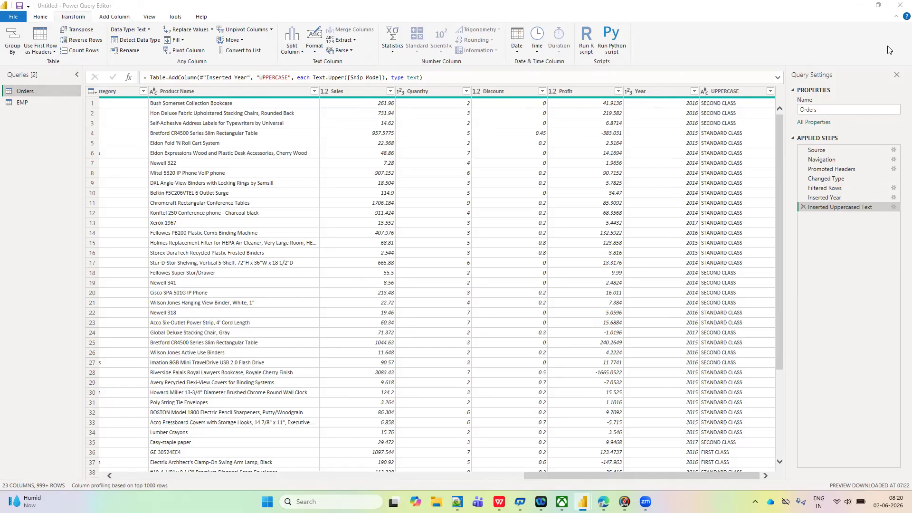